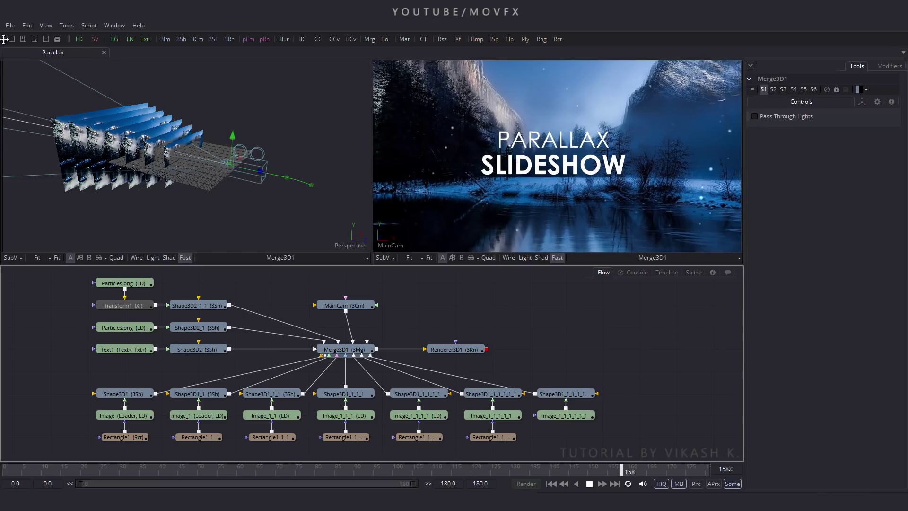
Create a new composition and close the existing Parallax composition
left_click(9, 25)
left_click(21, 41)
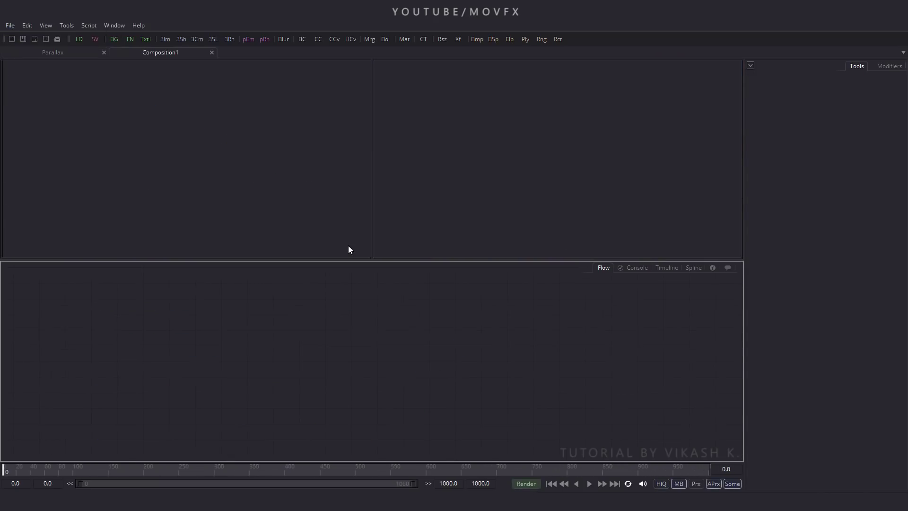
left_click(104, 53)
Open the new composition's Frame Format preferences and save them with the HDTV 1080 format at 30 frames/sec
left_click(10, 25)
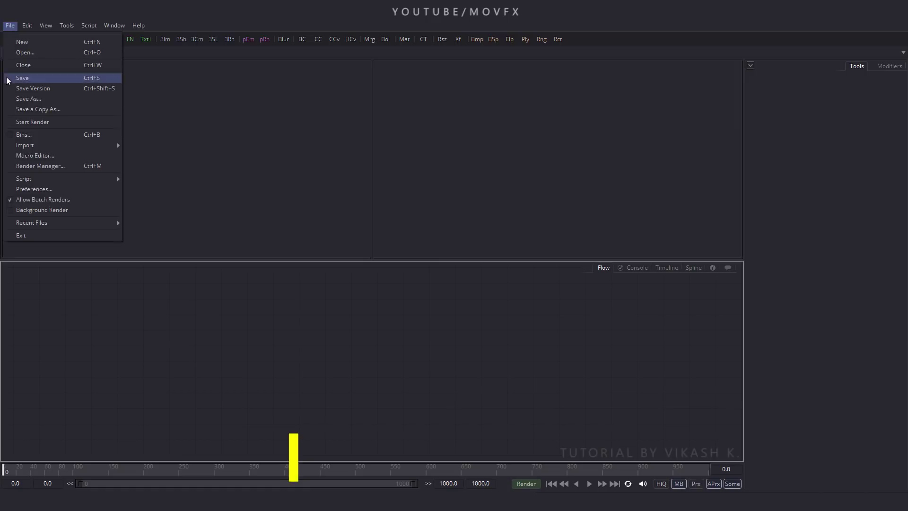
left_click(38, 194)
left_click(352, 174)
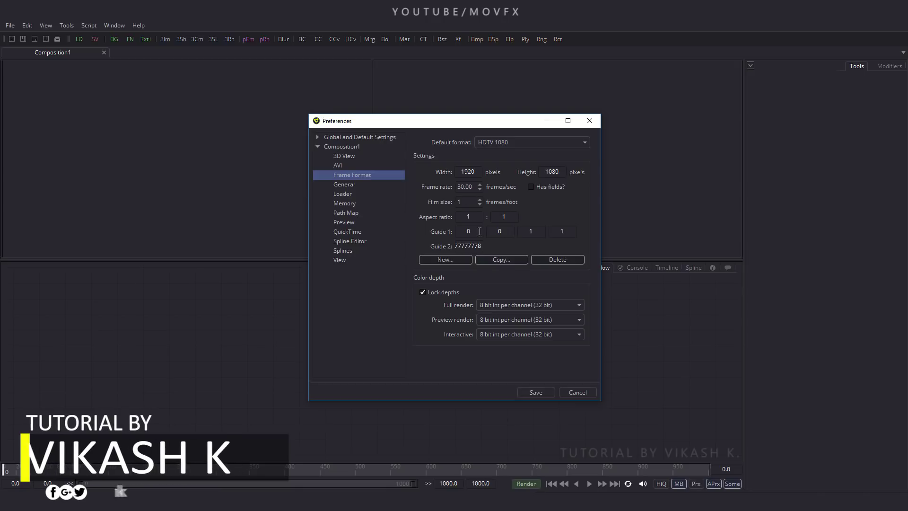
left_click(535, 392)
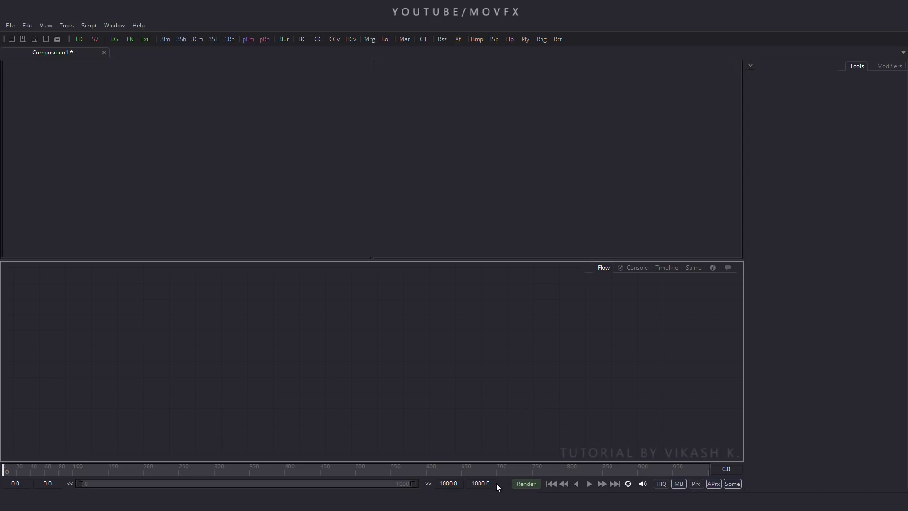
Set the composition's global end frame to 180
left_click(483, 483)
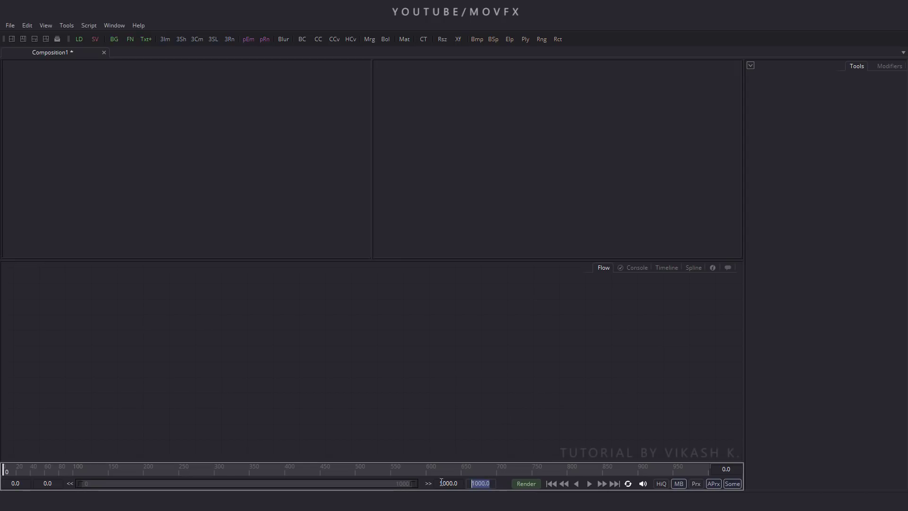
type("180")
key("Return")
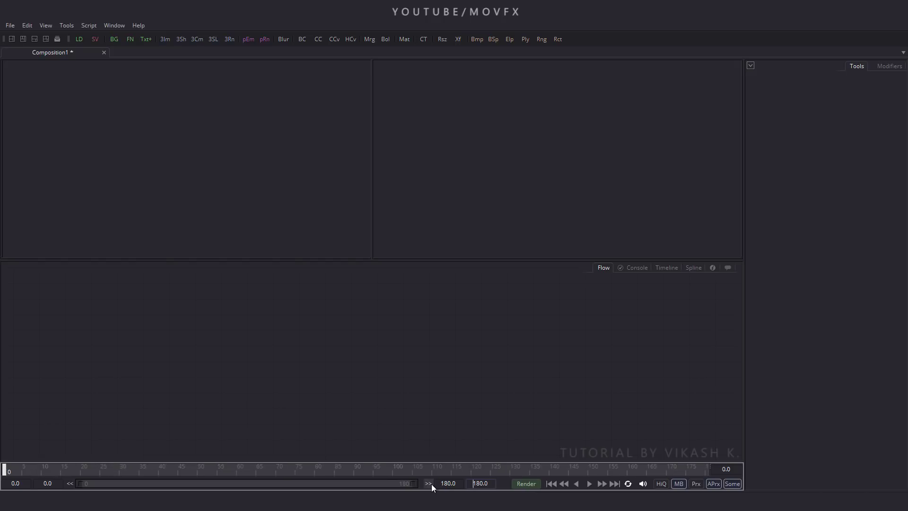
Switch to the Parallax folder in File Explorer and import the yellowstone-national-park-1581879_1920 image into the flow as a loader node
key("alt+Tab")
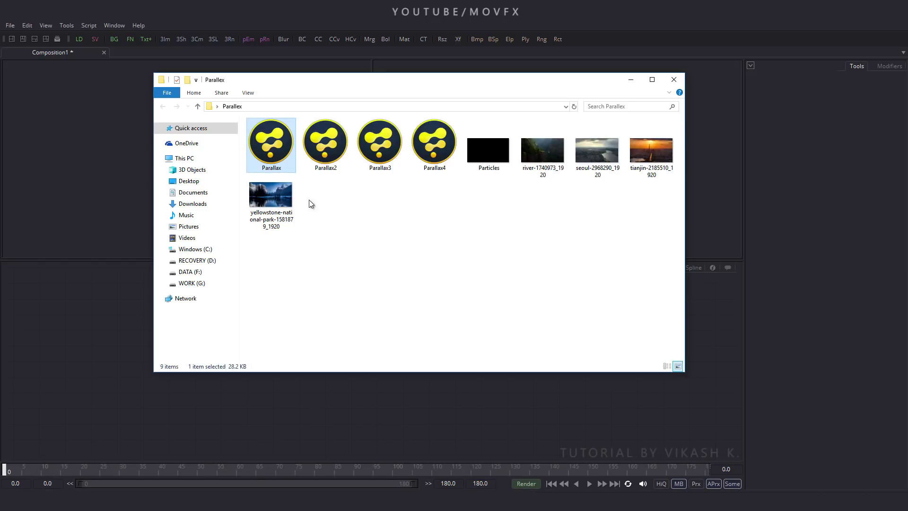
left_click(272, 198)
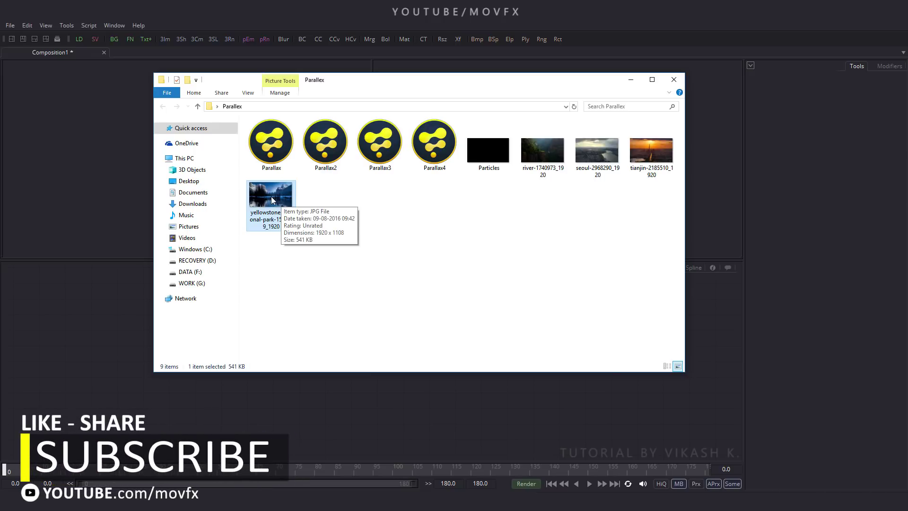
left_click_drag(272, 199, 86, 334)
left_click(631, 79)
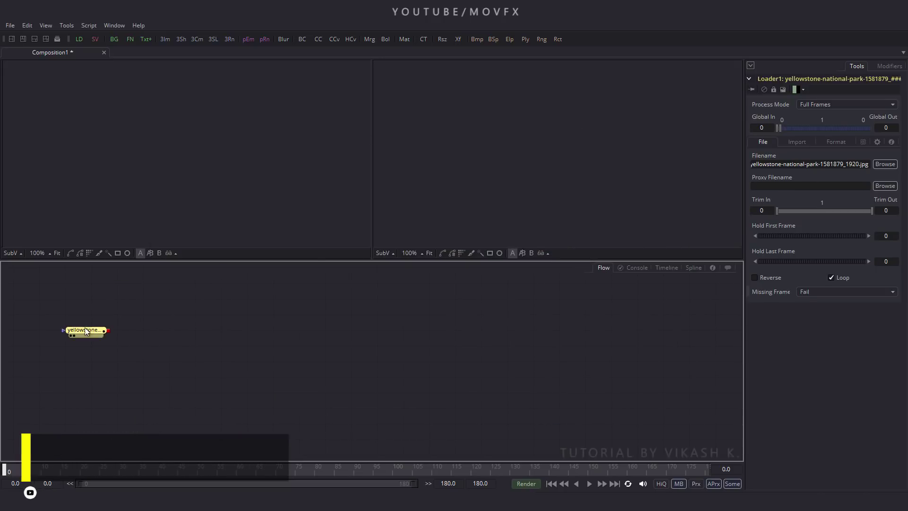
Rename the yellowstone loader node to Image
left_click_drag(93, 302, 117, 367)
key("F2")
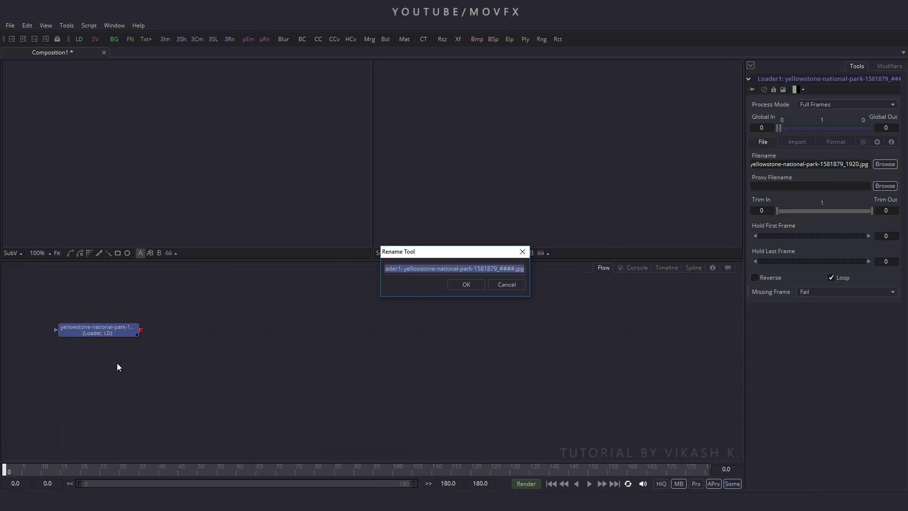
type("Image")
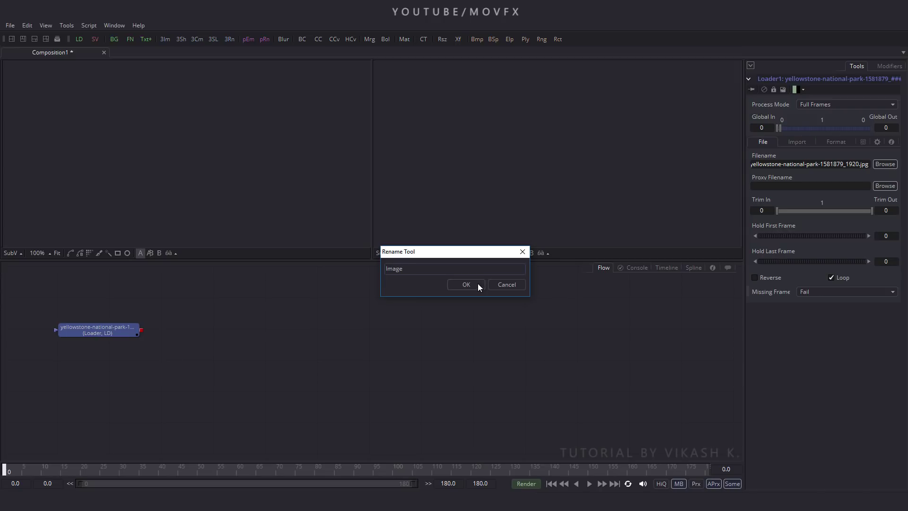
left_click(478, 284)
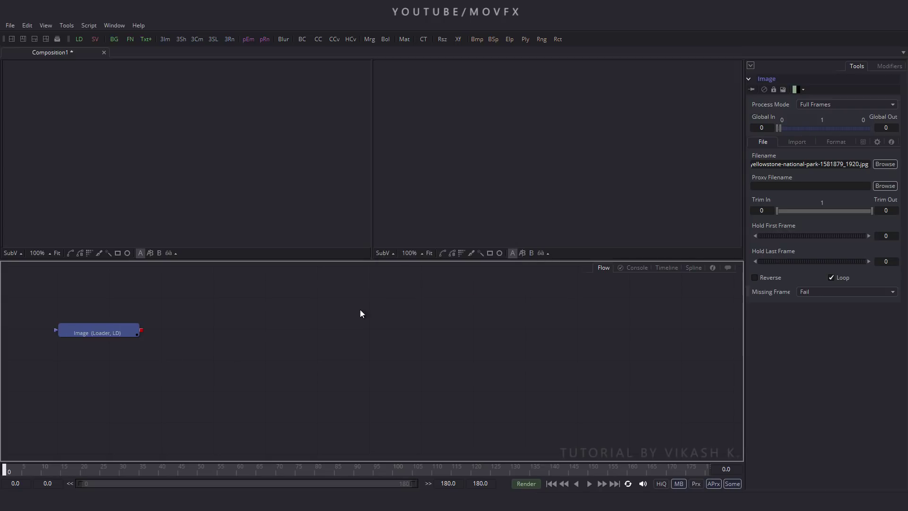
Display the Image node in the first viewer and fit the picture to the view
mouse_move(106, 335)
left_click_drag(102, 335, 126, 171)
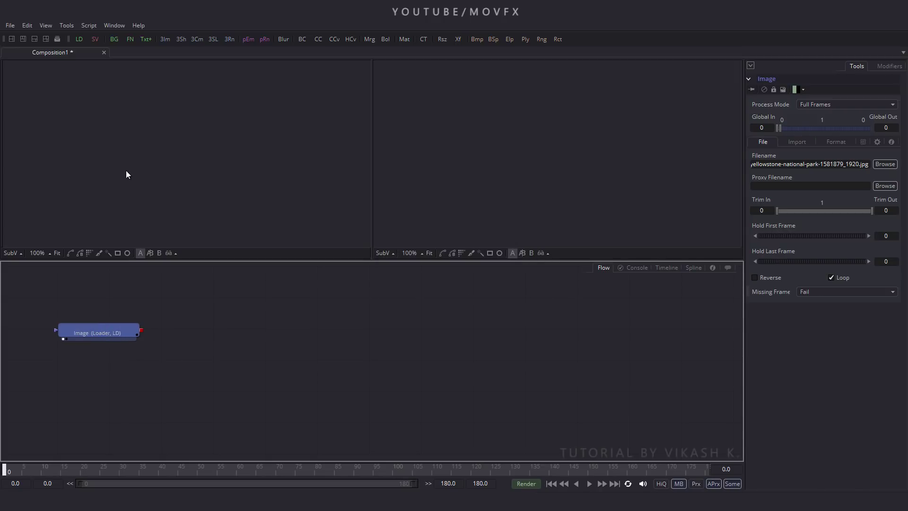
left_click(56, 243)
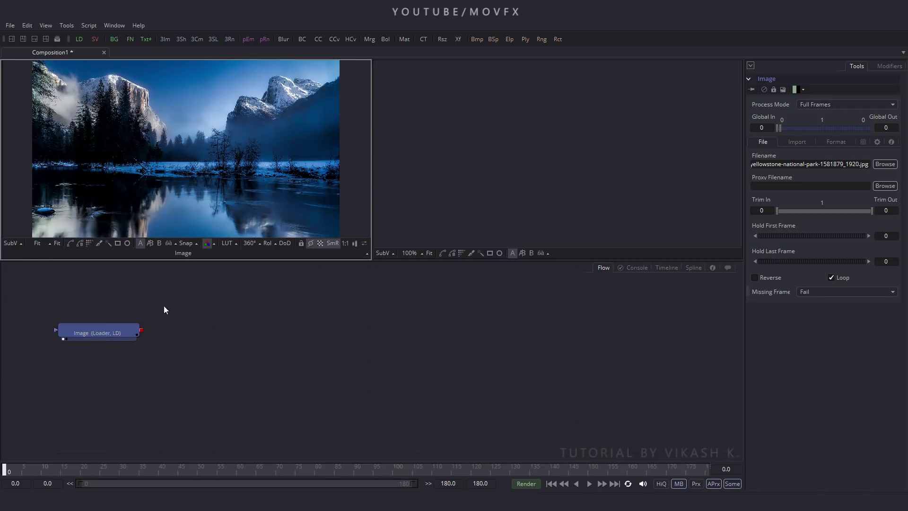
Turn on an Arrange Tools option for the flow and reposition the Image node near the flow's lower-left corner
left_click_drag(105, 335, 144, 350)
right_click(225, 342)
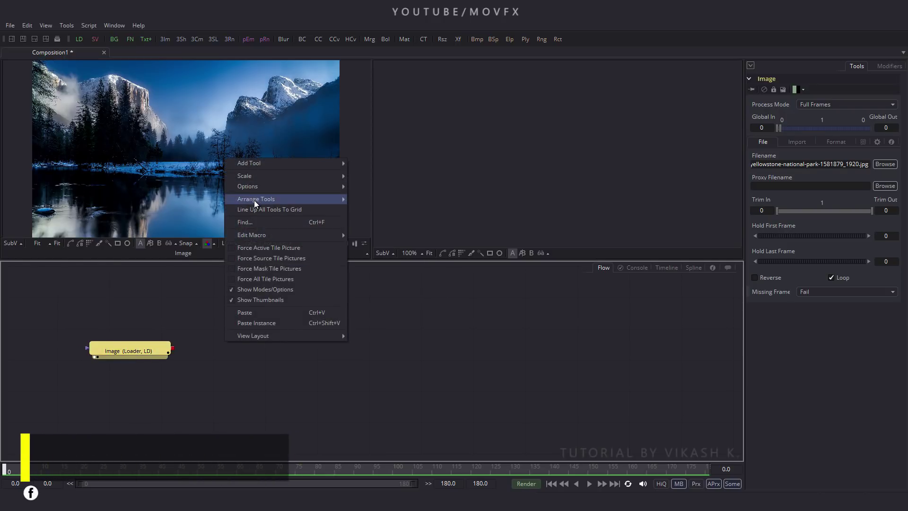
mouse_move(256, 199)
left_click(367, 200)
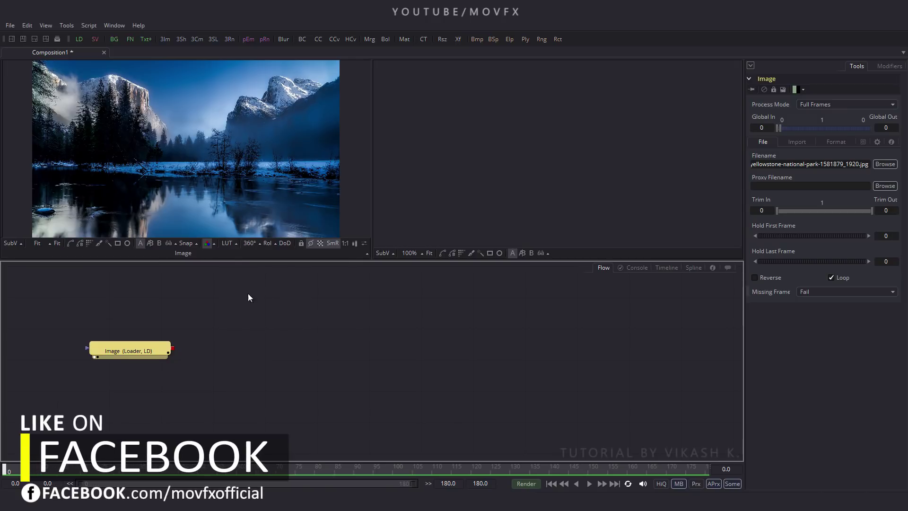
left_click_drag(153, 342, 132, 384)
left_click(176, 345)
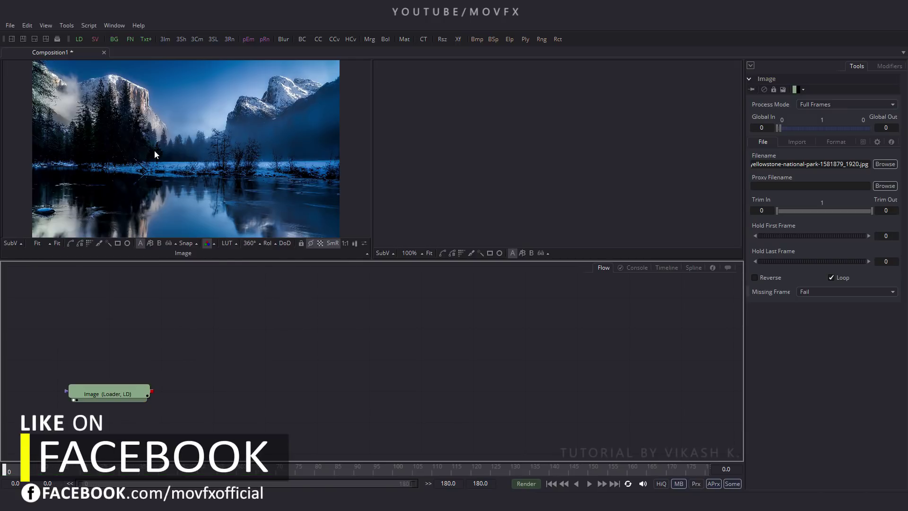
Add a Shape 3D node above the Image node, connect the Image output to it and show the shape in the first viewer
left_click(66, 26)
mouse_move(84, 42)
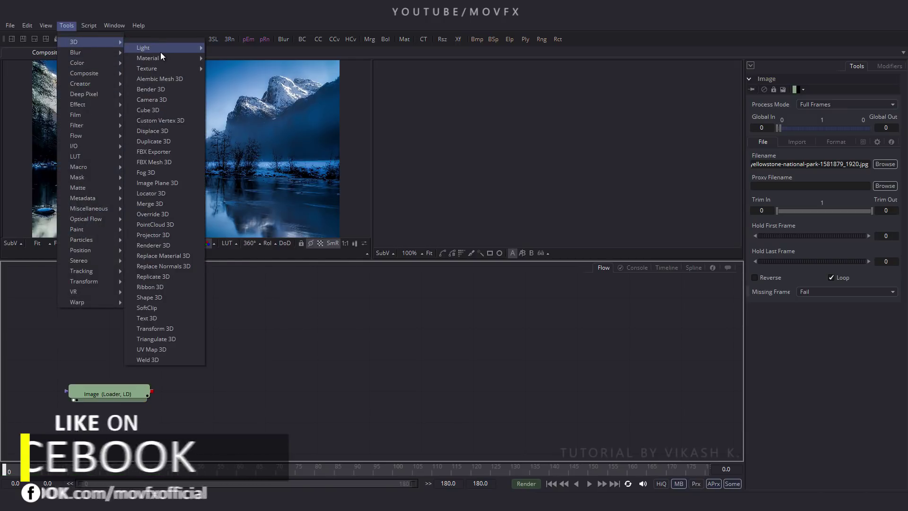
left_click(151, 297)
left_click_drag(192, 353, 139, 353)
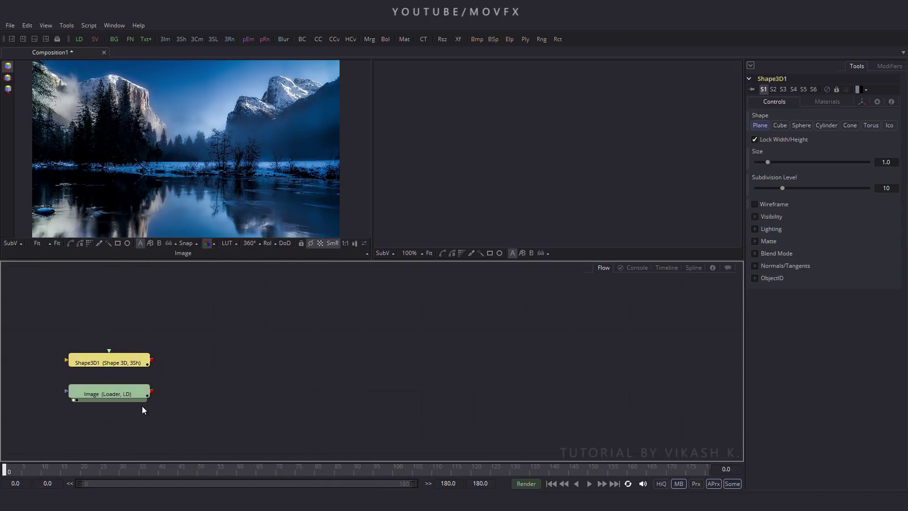
left_click_drag(152, 392, 160, 188)
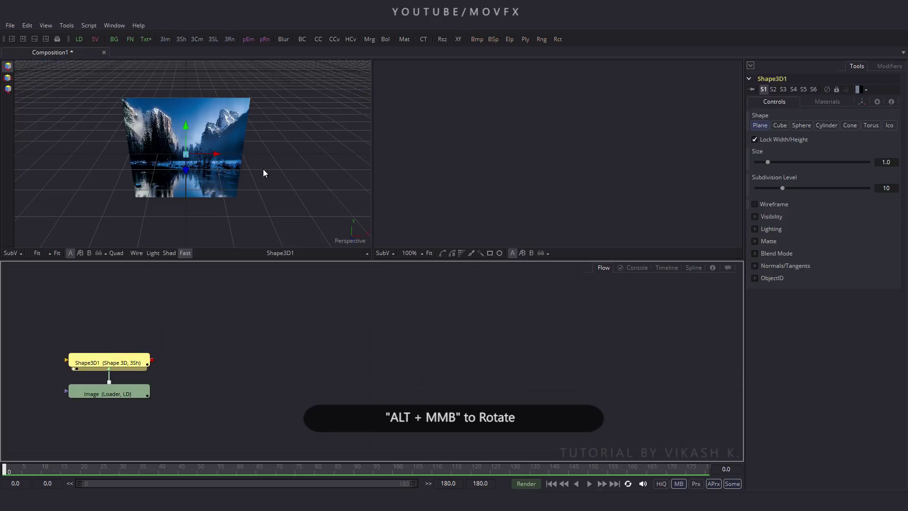
Unlock the Shape3D1 plane's width and height and check the Image node's frame size
left_click_drag(258, 158, 270, 137)
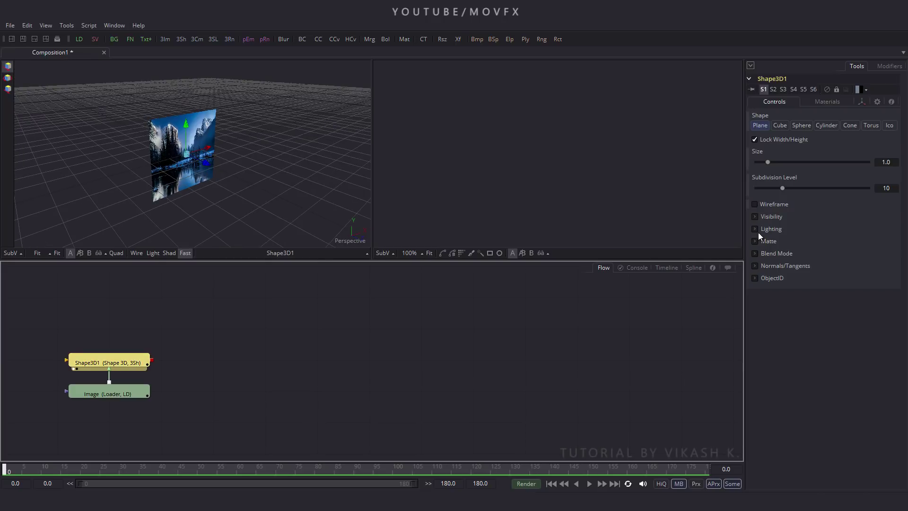
left_click(756, 139)
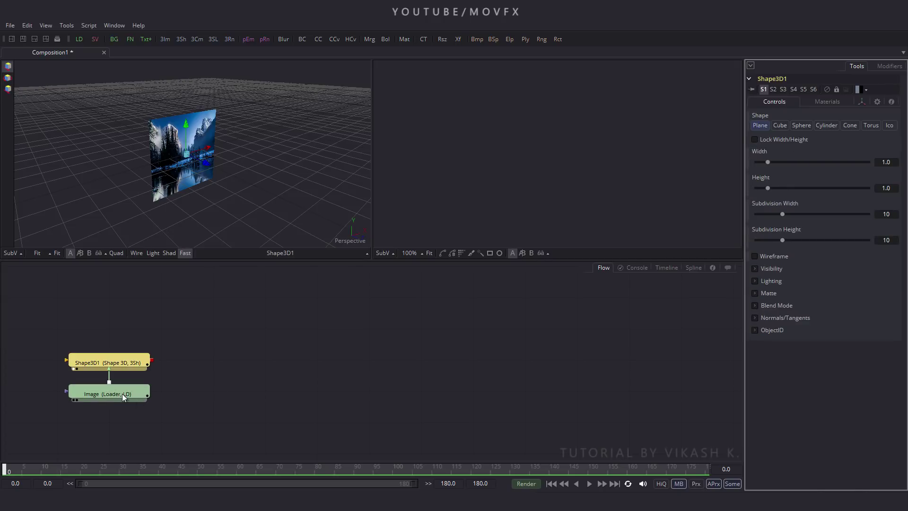
mouse_move(111, 393)
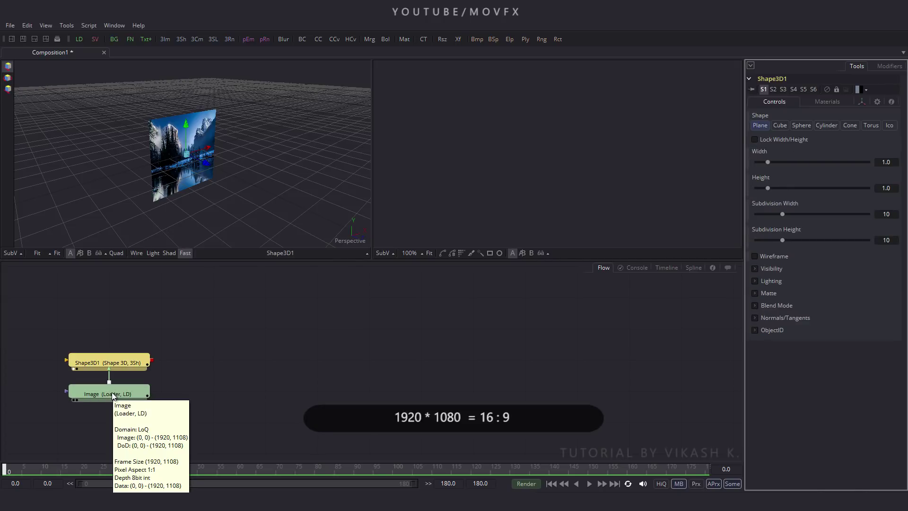
Set the Shape3D1 plane's width to 16 and its height to 9
left_click(259, 156)
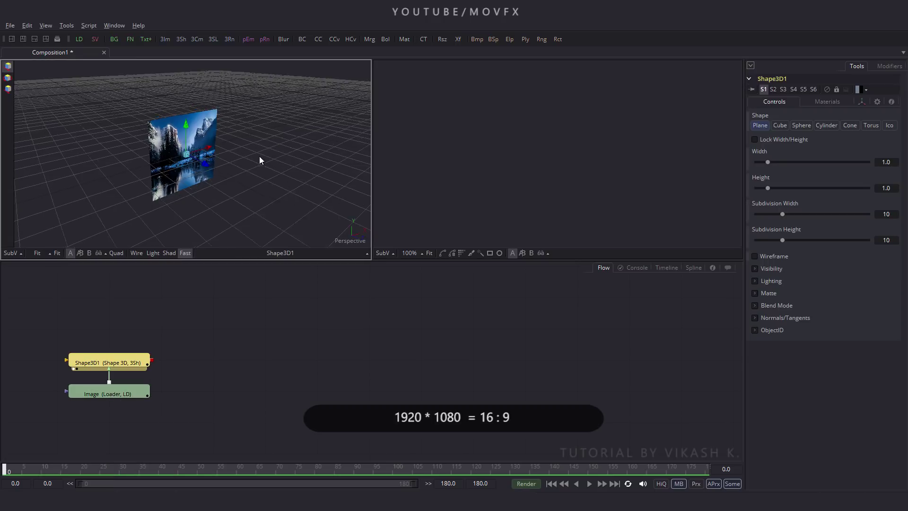
left_click_drag(259, 156, 302, 124)
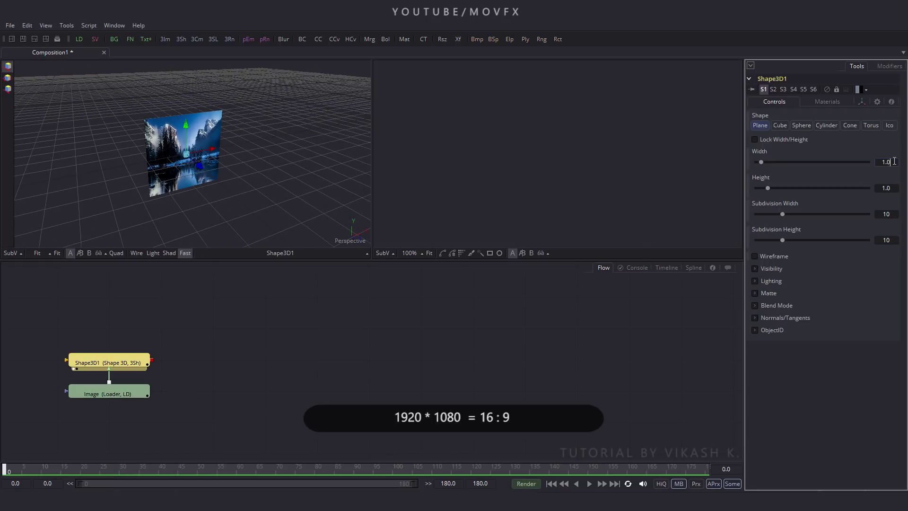
left_click_drag(894, 161, 864, 161)
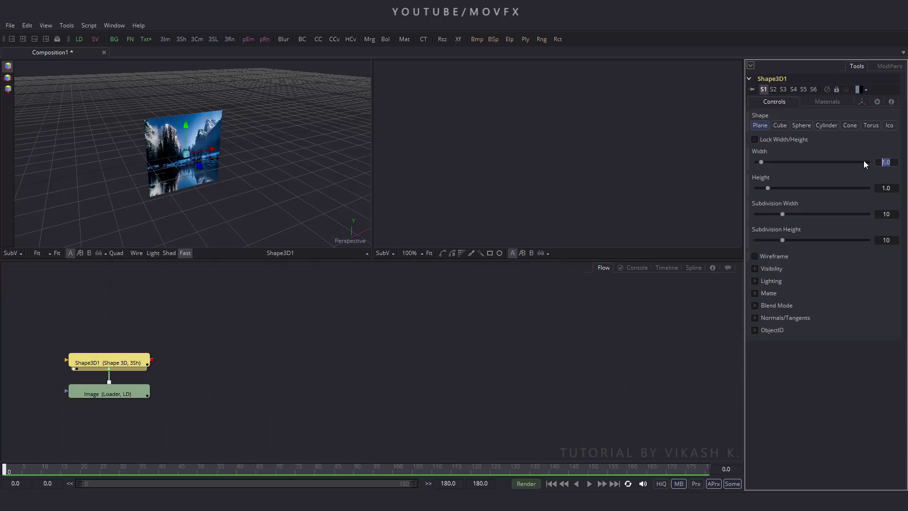
type("16")
key("Return")
key("Tab")
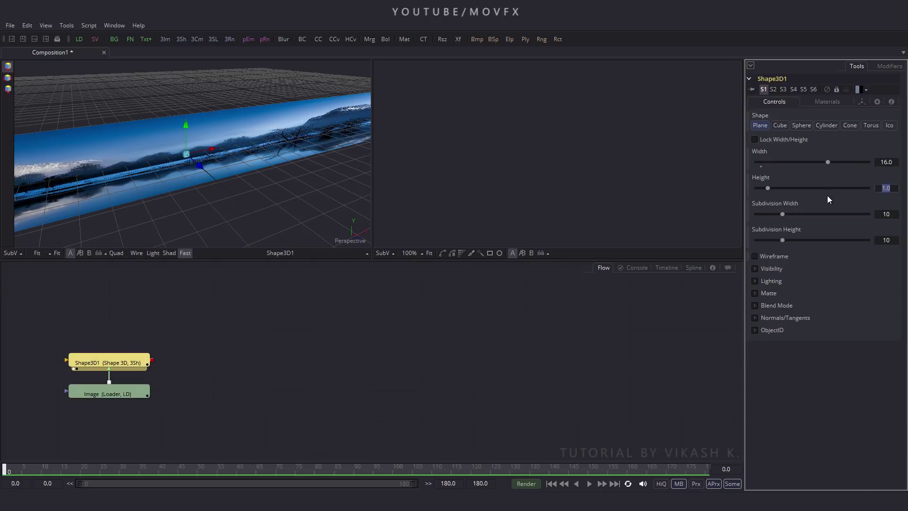
type("9")
key("Return")
key("Tab")
key("Tab")
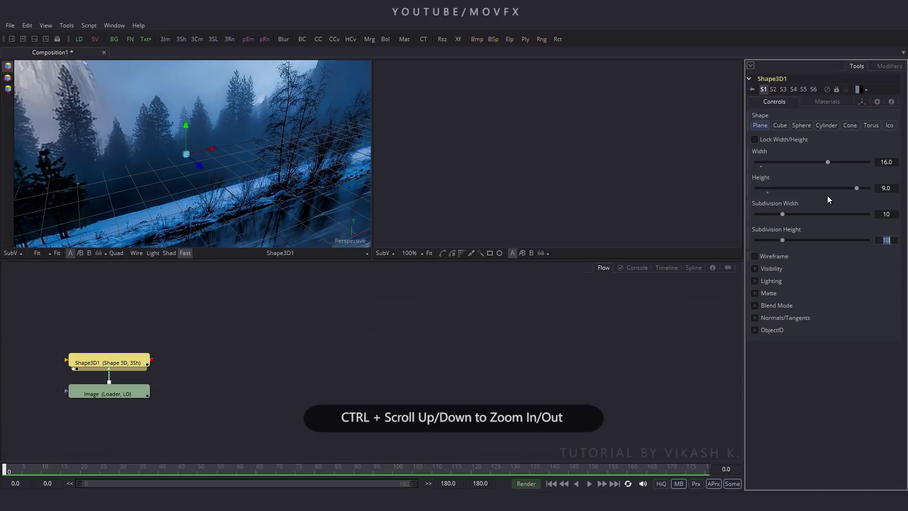
Hide the 3D grid in the viewer showing the image plane
scroll(273, 169, "down", 5)
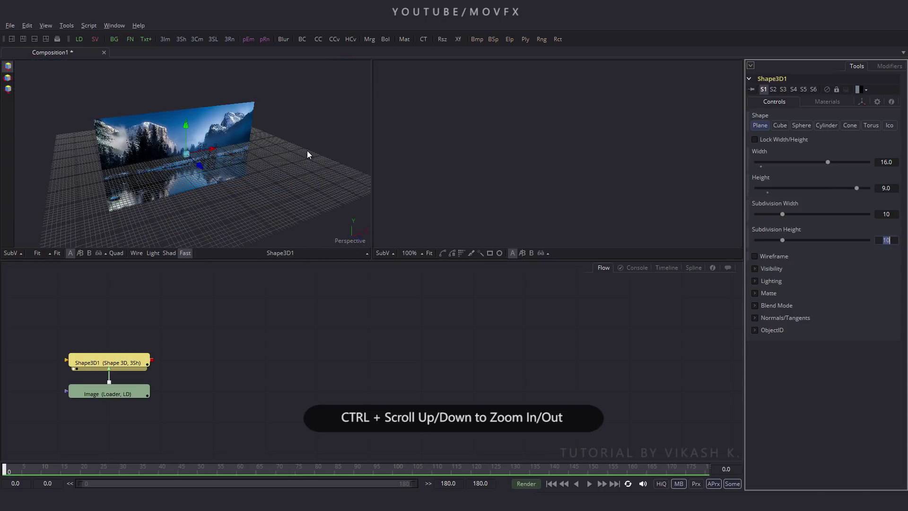
left_click_drag(308, 155, 274, 135)
right_click(268, 135)
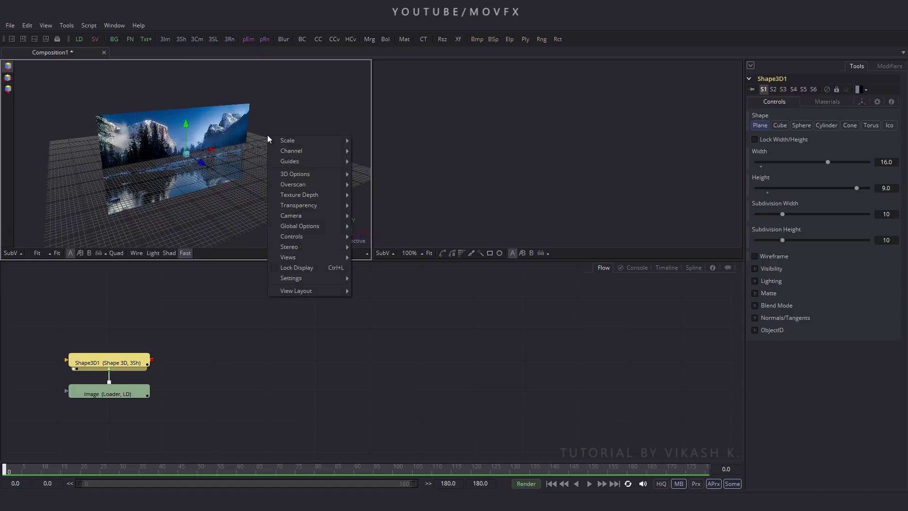
mouse_move(279, 173)
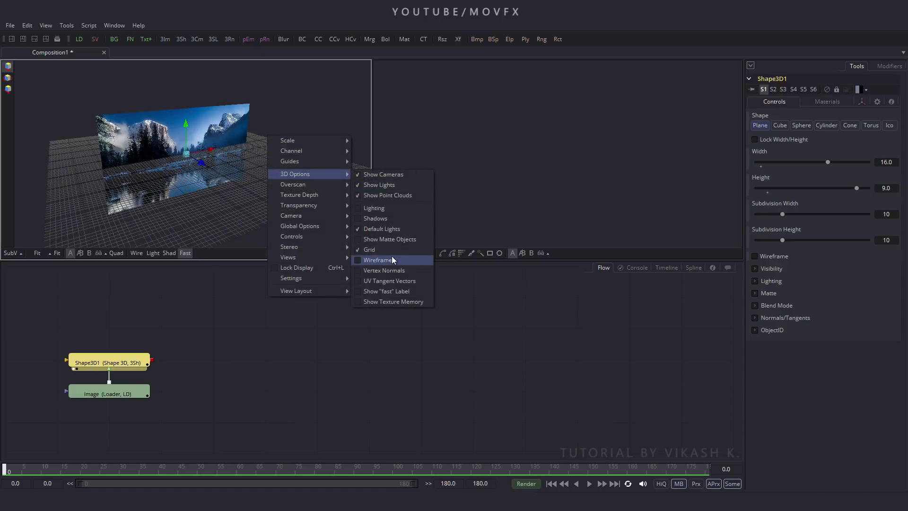
left_click(359, 249)
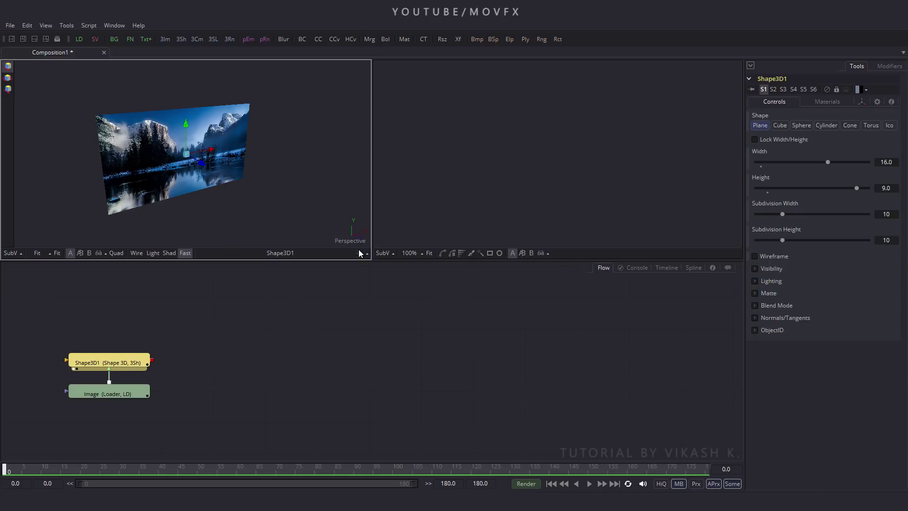
left_click_drag(274, 189, 288, 161)
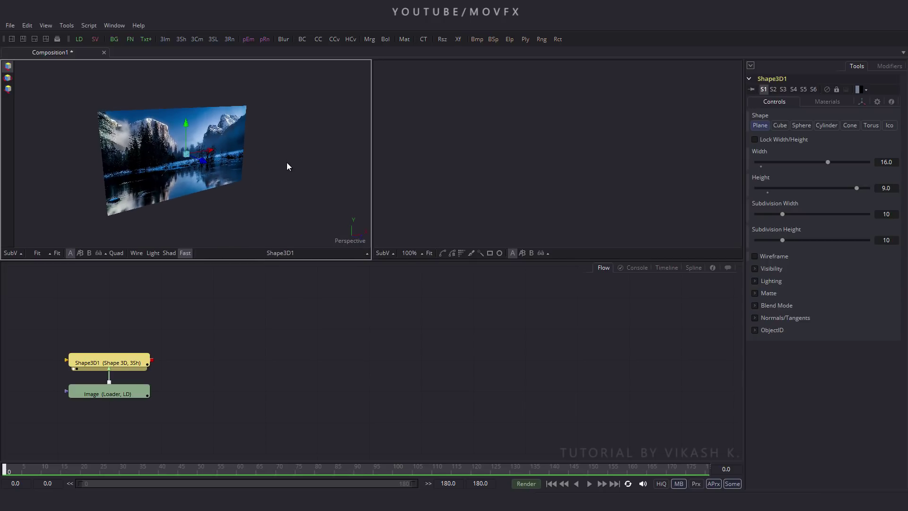
Add a Rectangle mask to the Image loader node
left_click(106, 394)
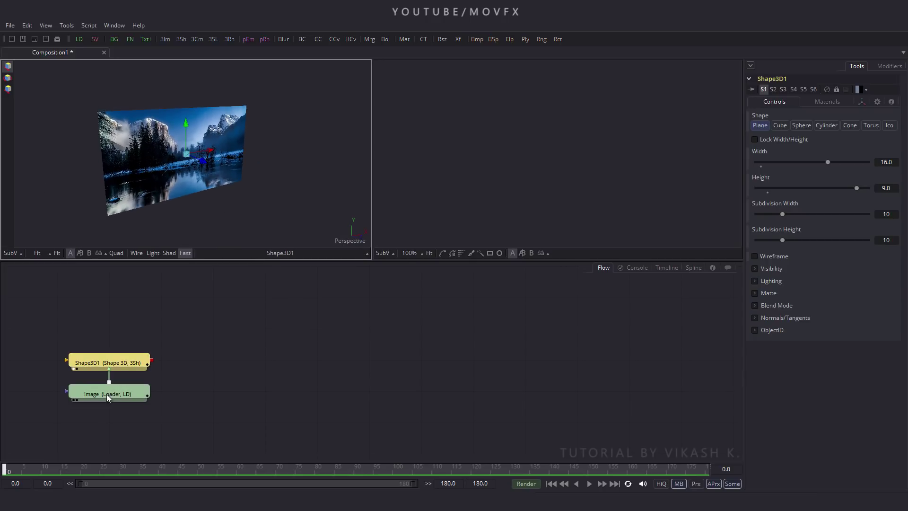
left_click(490, 253)
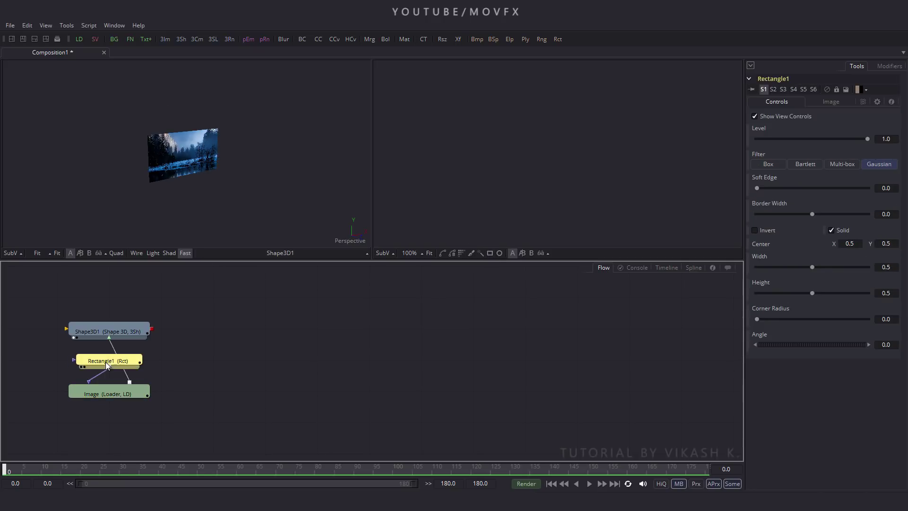
Stack the Shape3D1, Image and Rectangle1 nodes in a vertical column and set the rectangle mask's width to 0.8 and height to 0.7
left_click_drag(106, 362, 106, 424)
left_click_drag(125, 333, 126, 364)
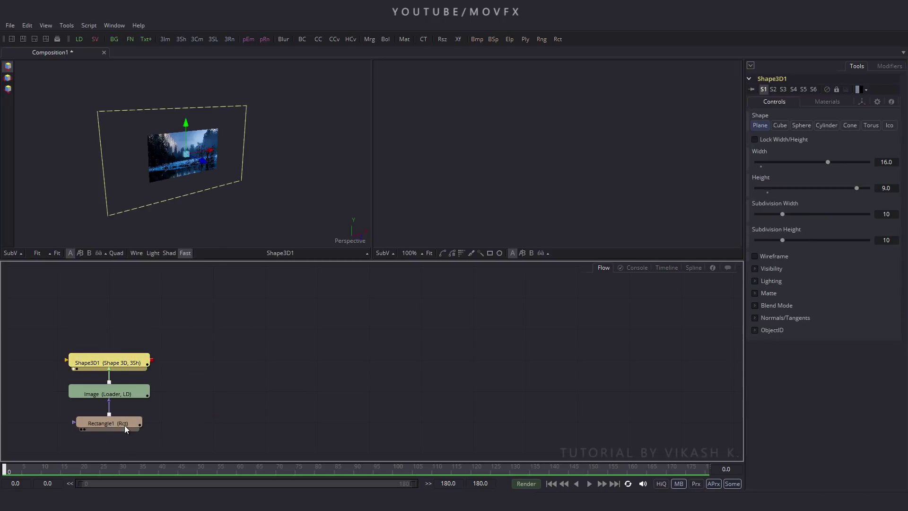
left_click(124, 424)
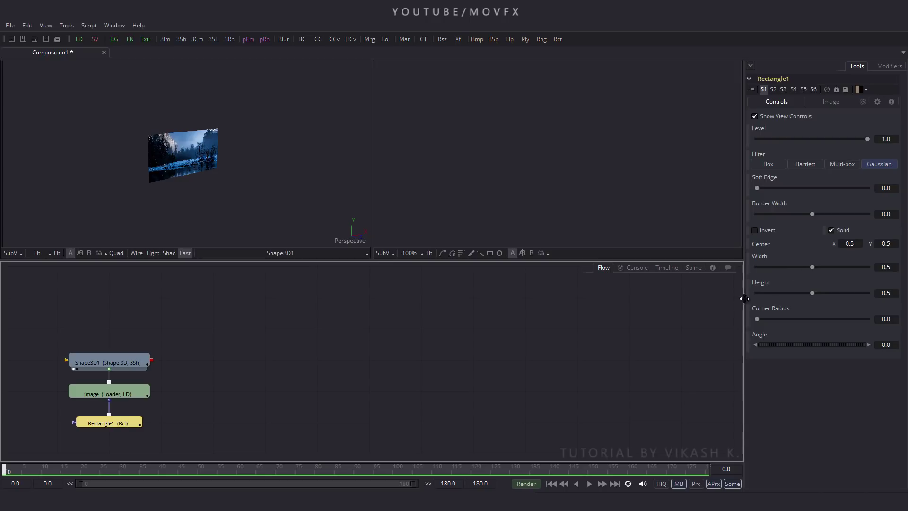
left_click(883, 268)
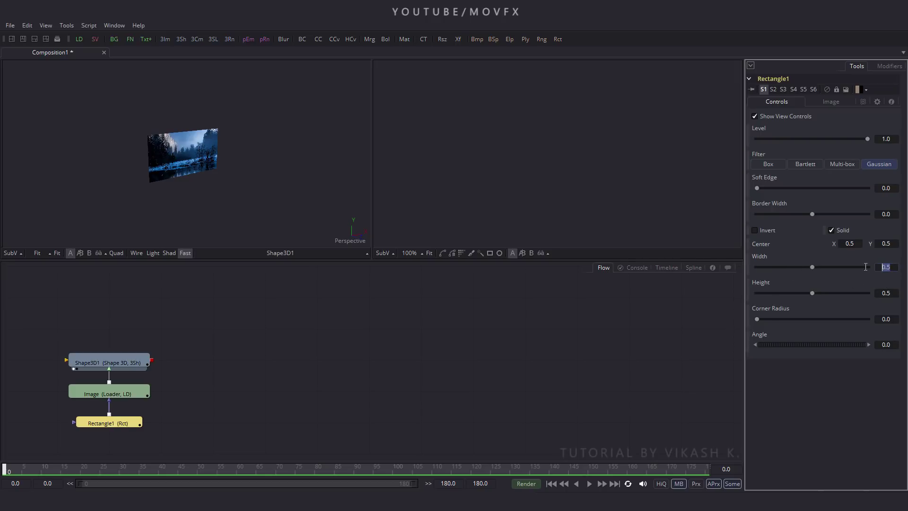
type("0.8")
key("Tab")
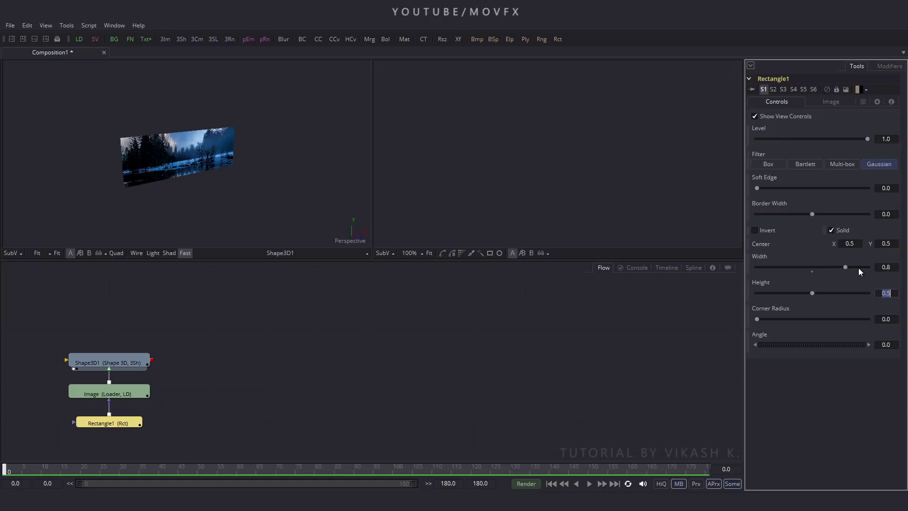
key("BackSpace")
key("Tab")
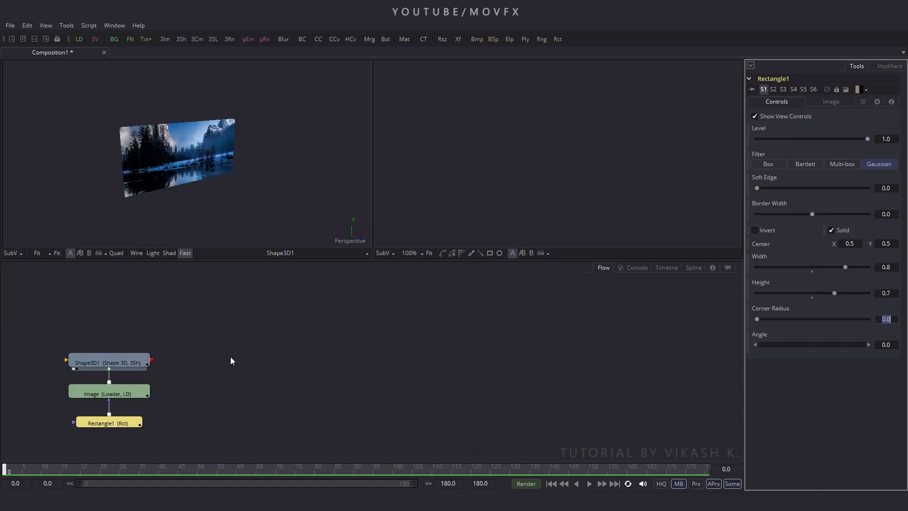
Show the Image node in the empty second viewer and fit it to the view
left_click(117, 394)
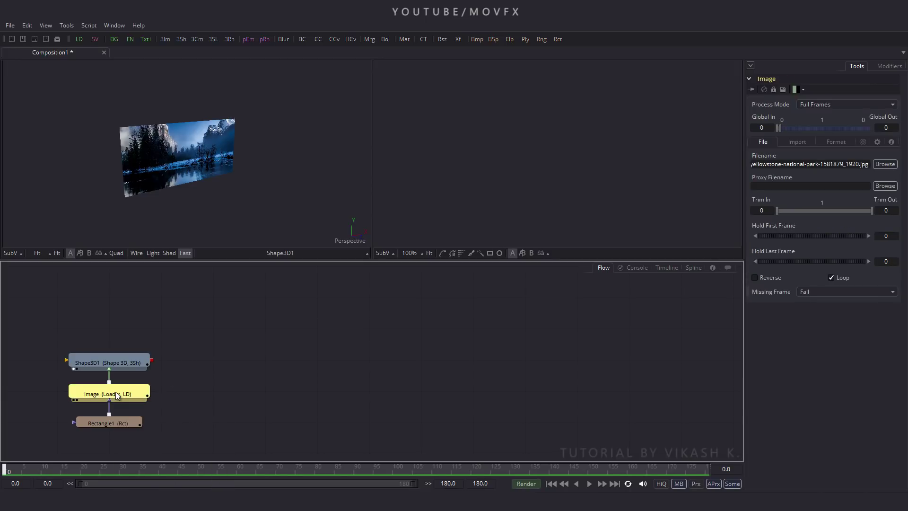
left_click_drag(117, 395, 445, 217)
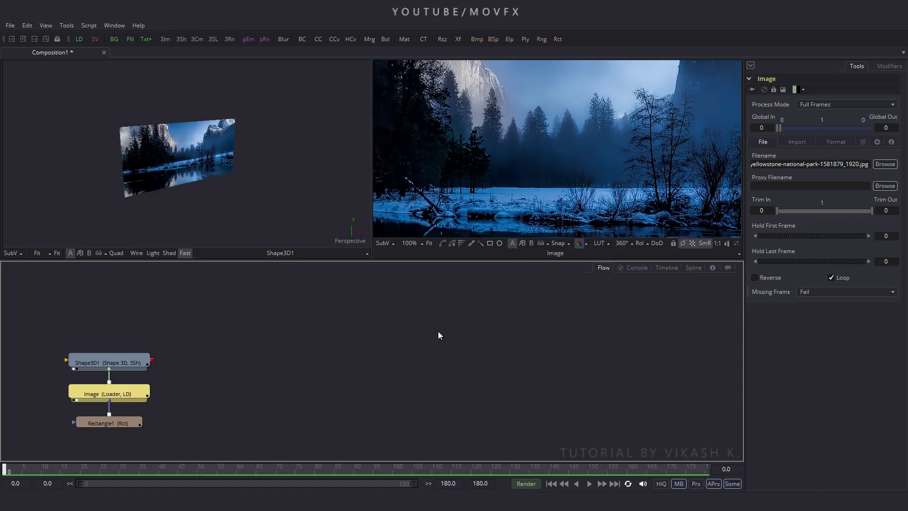
left_click(430, 244)
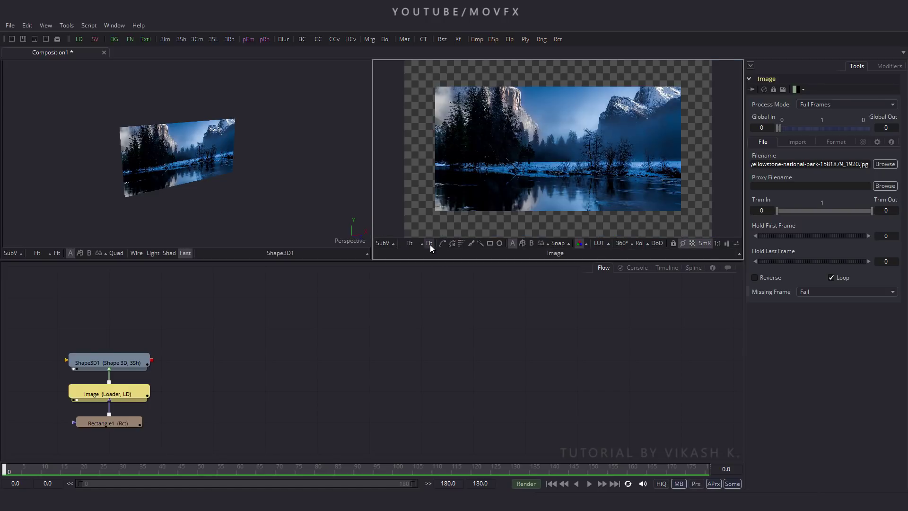
Invert the Rectangle1 mask and set its soft edge to 0.05
left_click(126, 425)
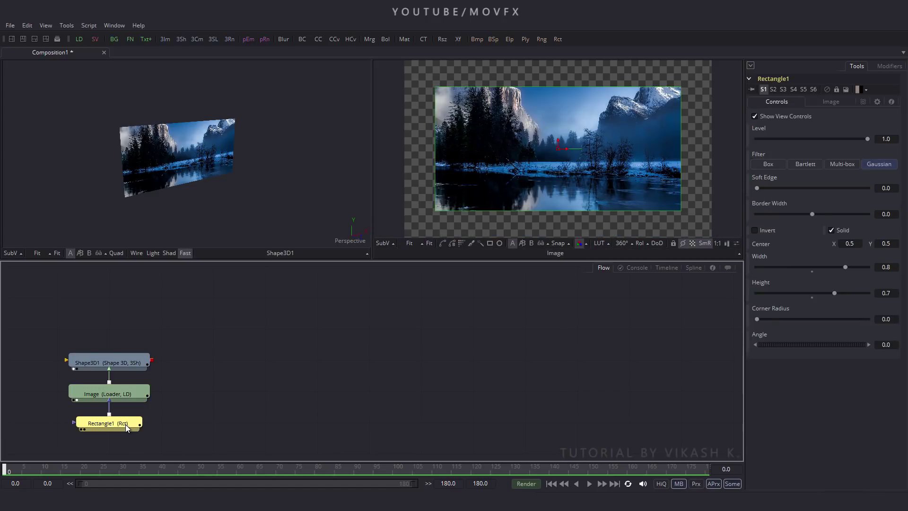
left_click(765, 230)
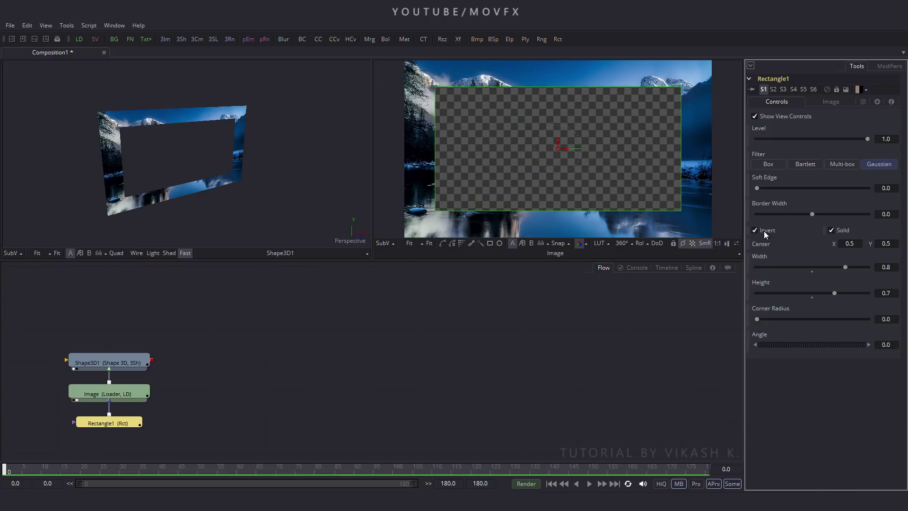
left_click(885, 187)
type("0.05")
key("Tab")
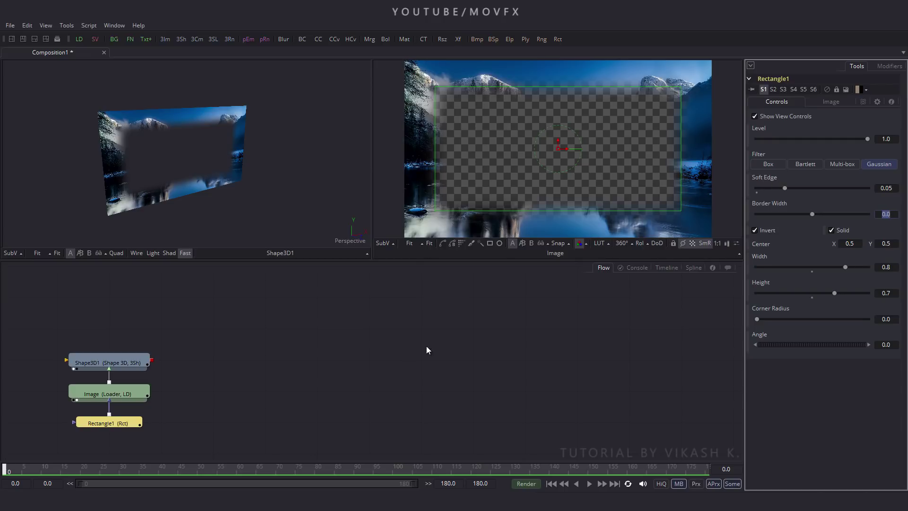
Duplicate the Shape3D1, Image and Rectangle1 node group and place the copy beside the original
left_click(233, 377)
left_click_drag(268, 378, 265, 356)
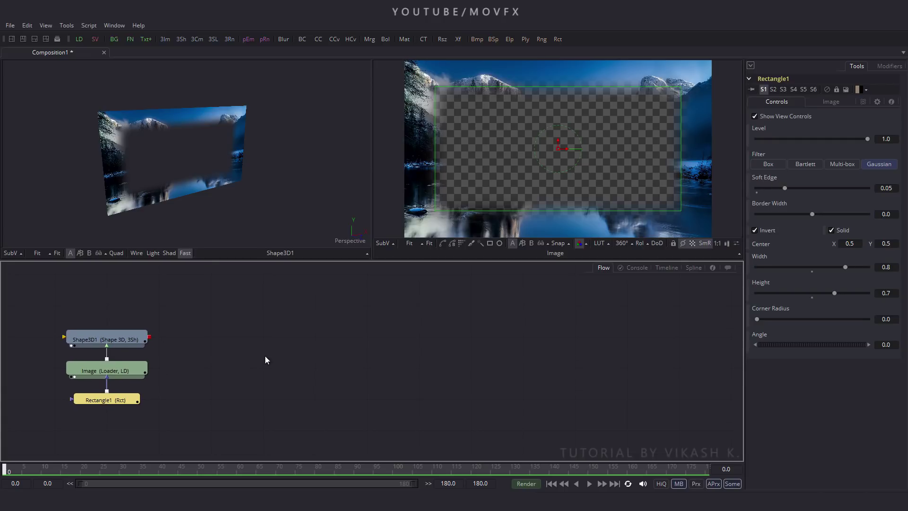
left_click_drag(180, 300, 96, 410)
left_click(214, 367)
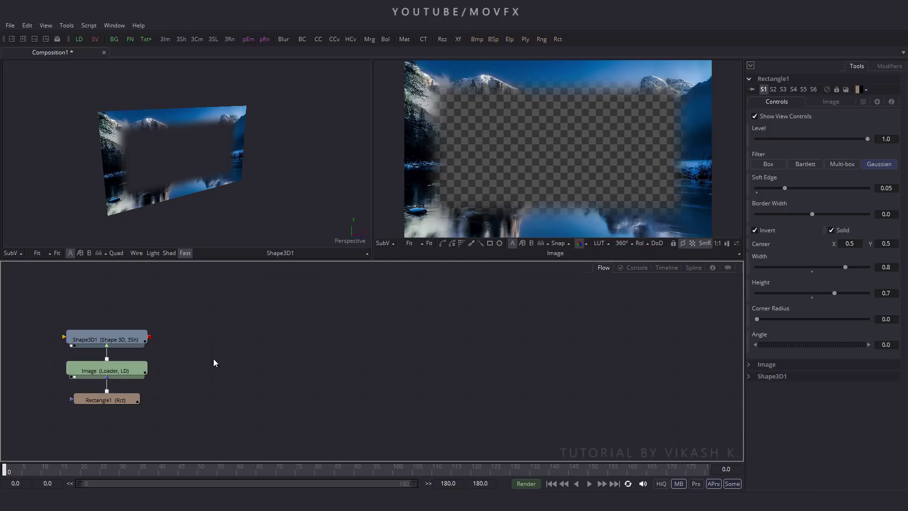
key("ctrl+v")
left_click_drag(239, 367, 187, 339)
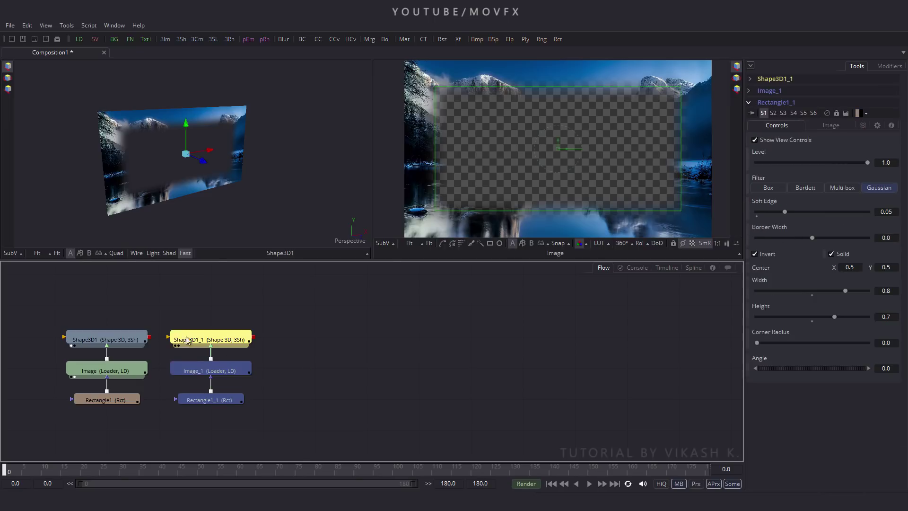
Set the Rectangle1_1 mask's width to 0.7 and height to 0.6
left_click(212, 402)
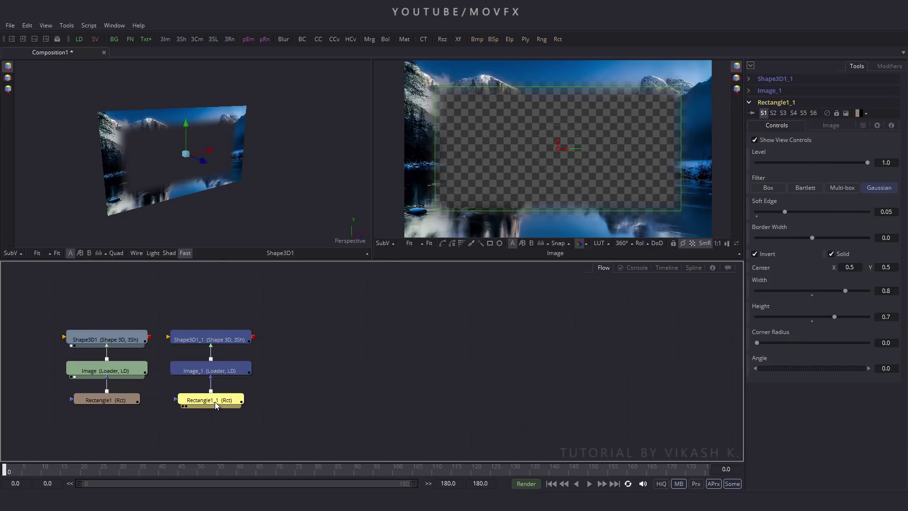
left_click(892, 291)
type("0.")
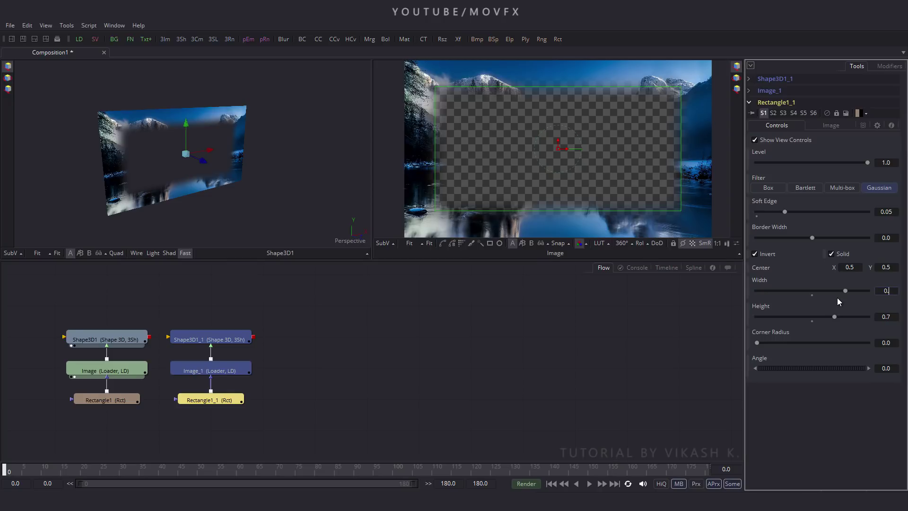
type("7")
key("Tab")
type("0.")
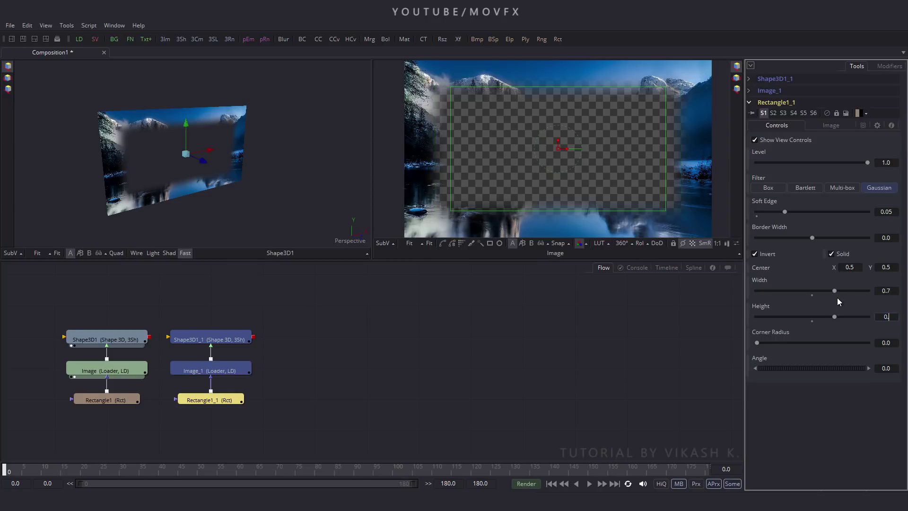
type("6")
key("Tab")
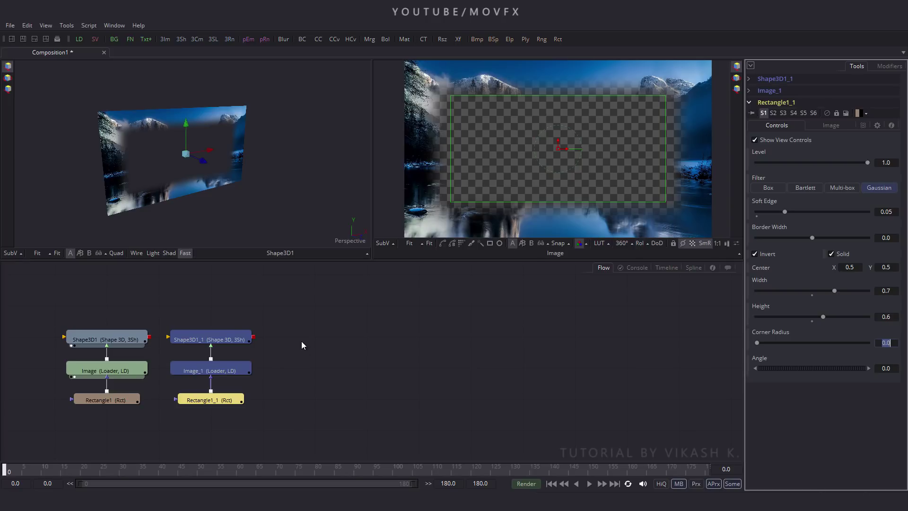
Duplicate the second node column, consisting of Shape3D1_1, Image_1 and Rectangle1_1, beside it
left_click_drag(290, 310, 215, 400)
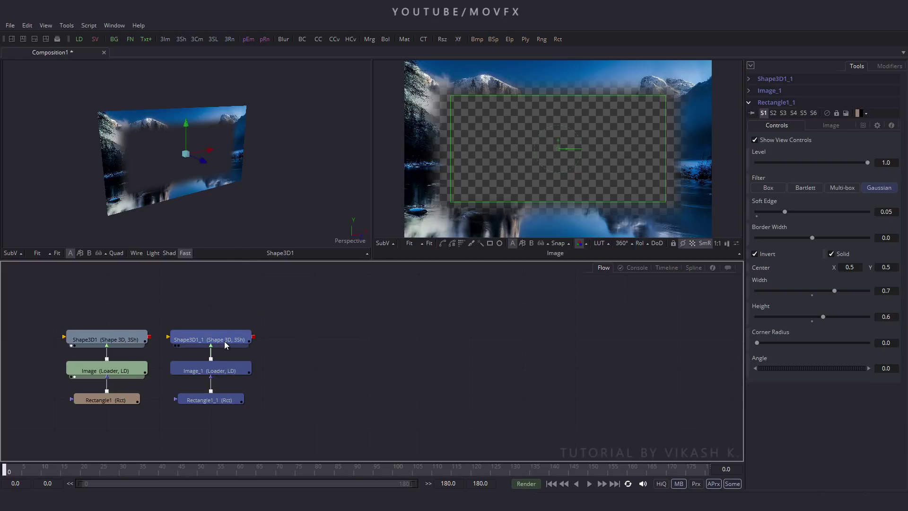
key("ctrl+c")
key("ctrl+v")
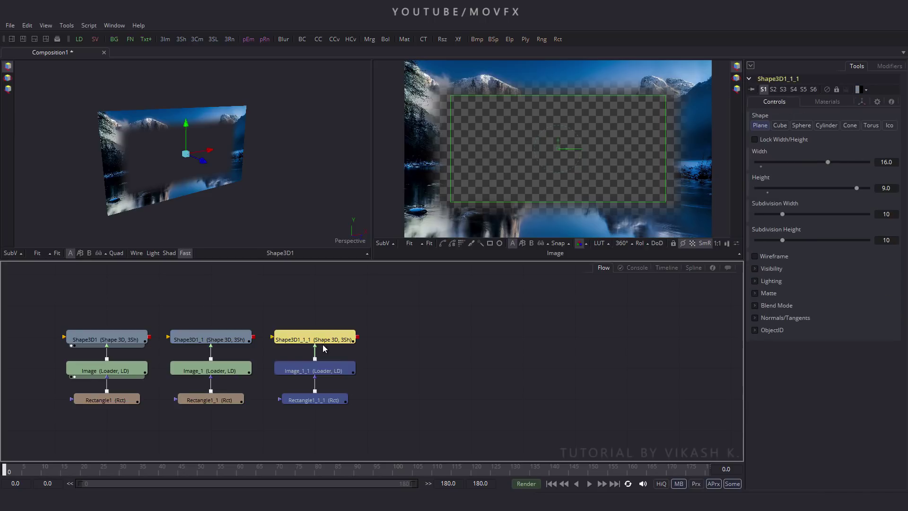
Set the Rectangle1_1_1 mask's width to 0.6 and height to 0.5
left_click(305, 401)
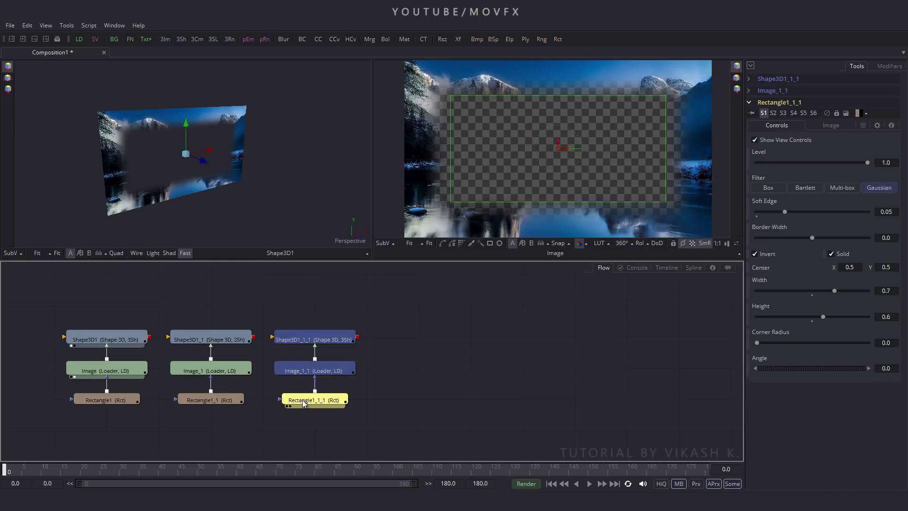
double_click(886, 290)
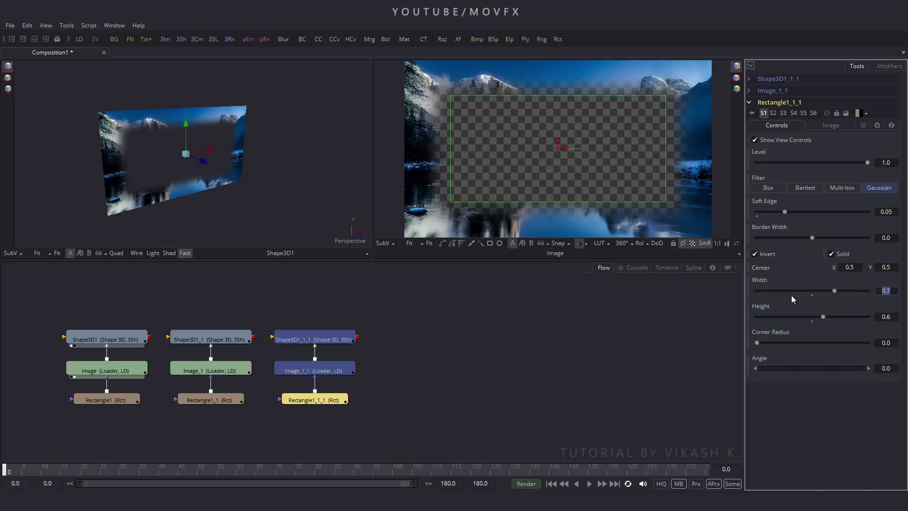
type("0.6")
key("Tab")
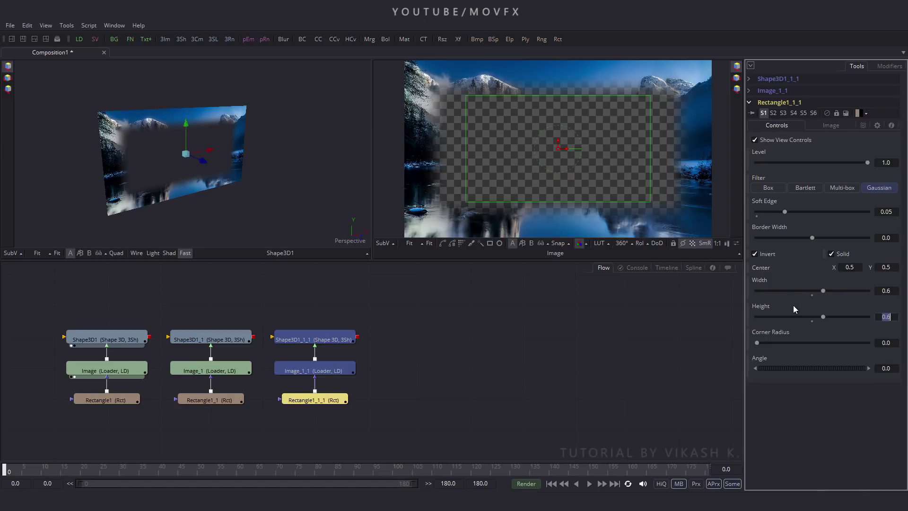
type("0.5")
key("Tab")
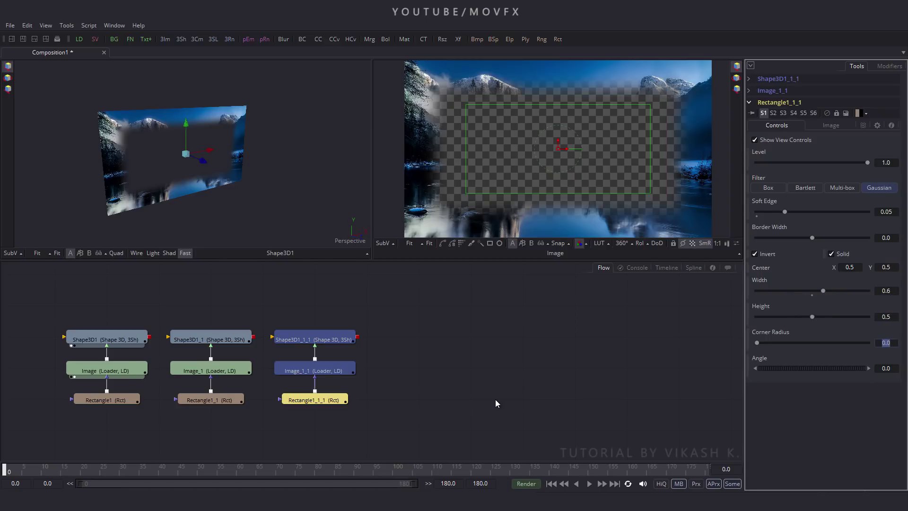
Duplicate the third node column, consisting of Shape3D1_1_1, Image_1_1 and Rectangle1_1_1, and align the copy beside it
left_click_drag(416, 299, 312, 419)
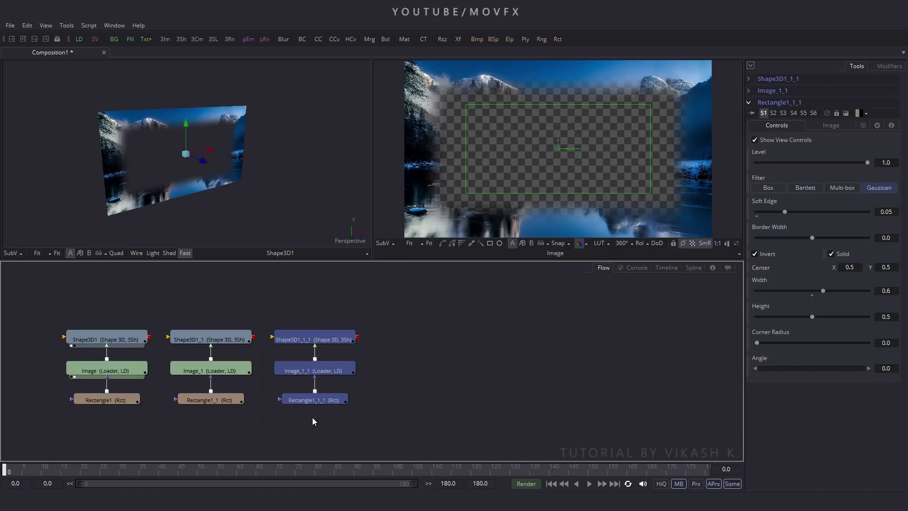
left_click(431, 343)
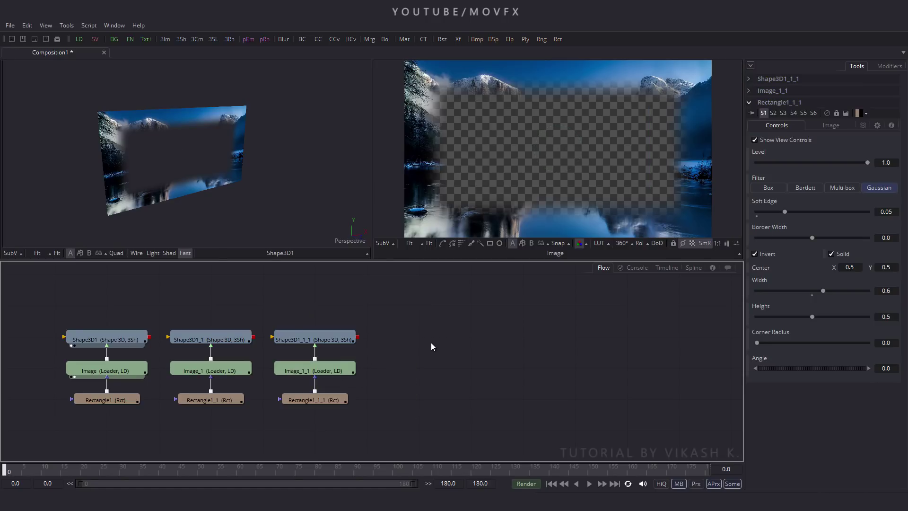
key("ctrl+v")
left_click_drag(426, 312, 424, 344)
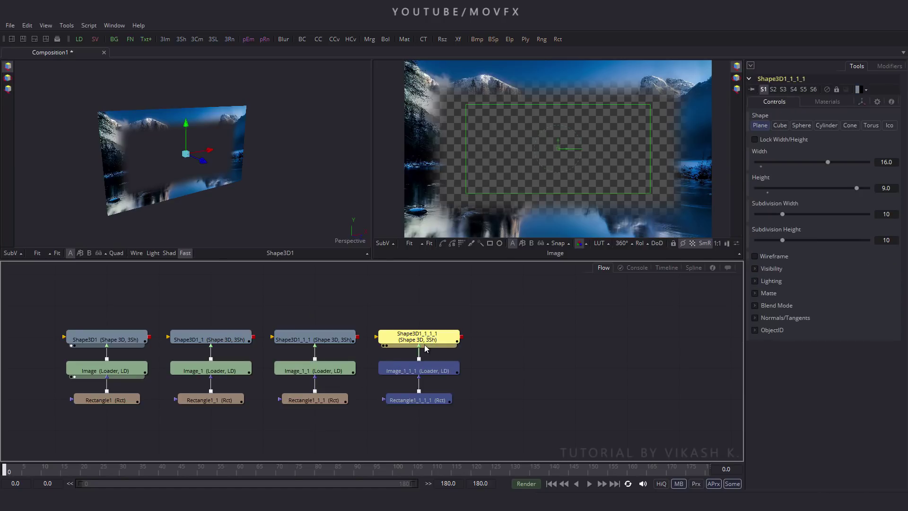
Set the Rectangle1_1_1_1 mask's width to 0.5 and height to 0.4
left_click(428, 401)
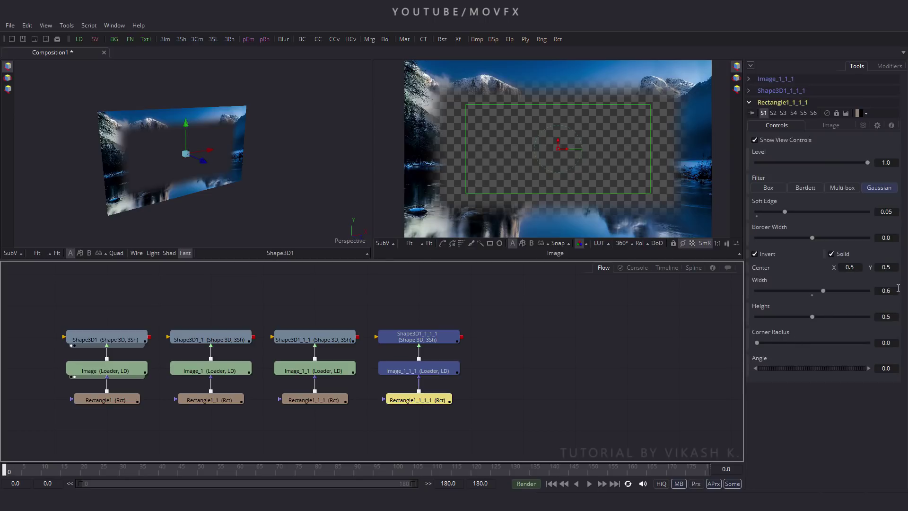
left_click_drag(897, 291, 870, 290)
type("0.5")
key("Tab")
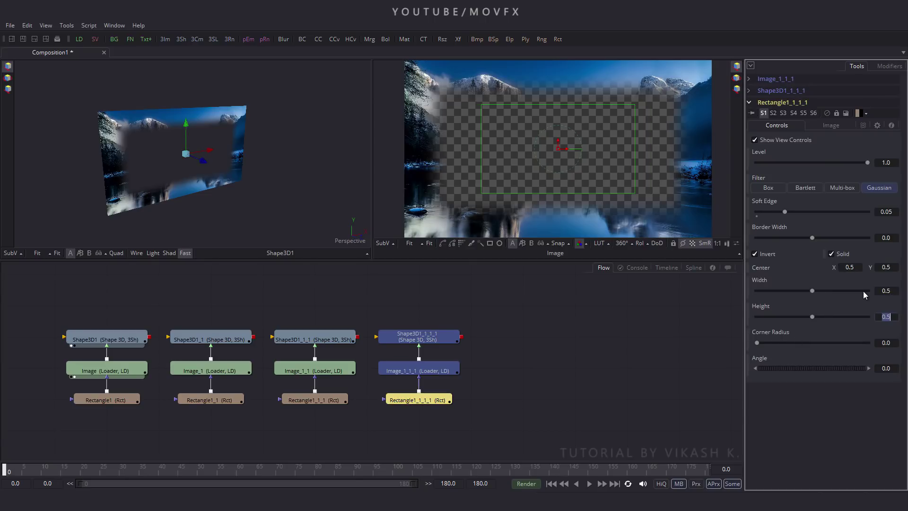
type("0.4")
key("Tab")
left_click(544, 360)
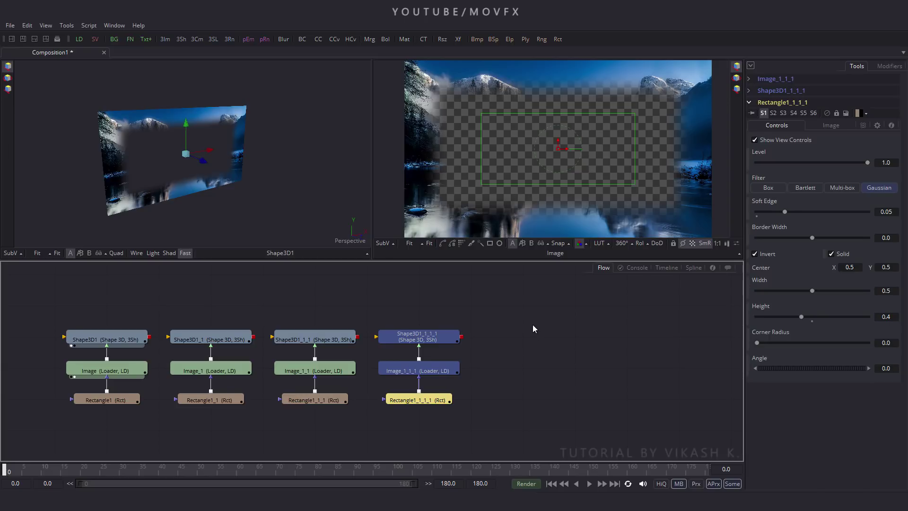
Duplicate the fourth node column with its shape, image and rectangle nodes and place the copy beside it
left_click_drag(532, 325, 419, 425)
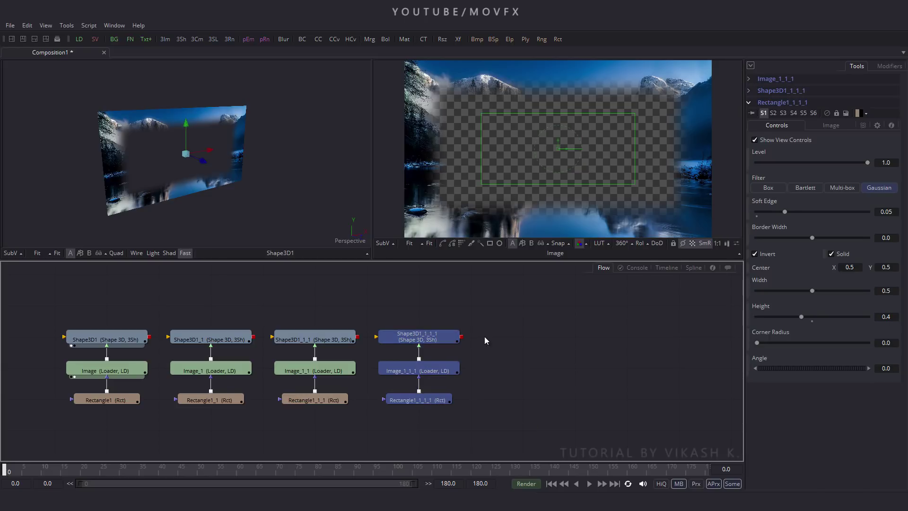
left_click_drag(485, 337, 415, 337)
left_click(420, 339)
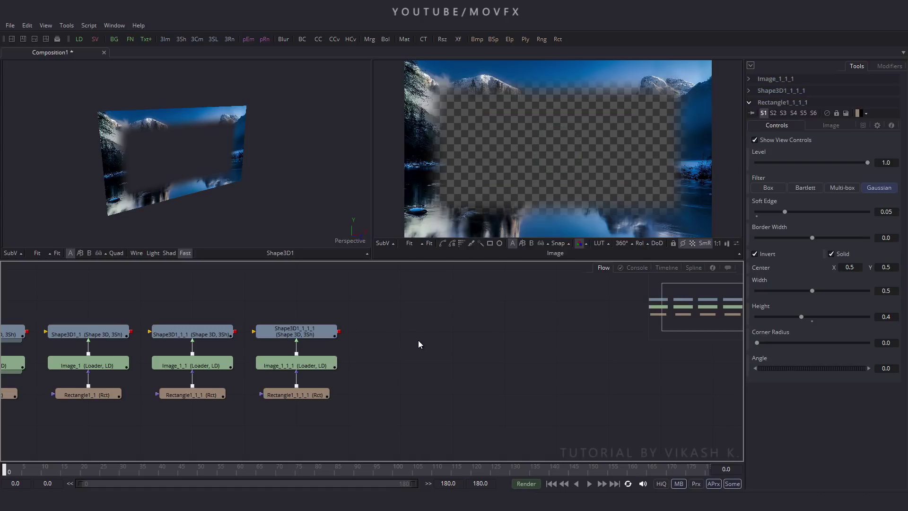
key("ctrl+v")
left_click_drag(581, 285, 426, 346)
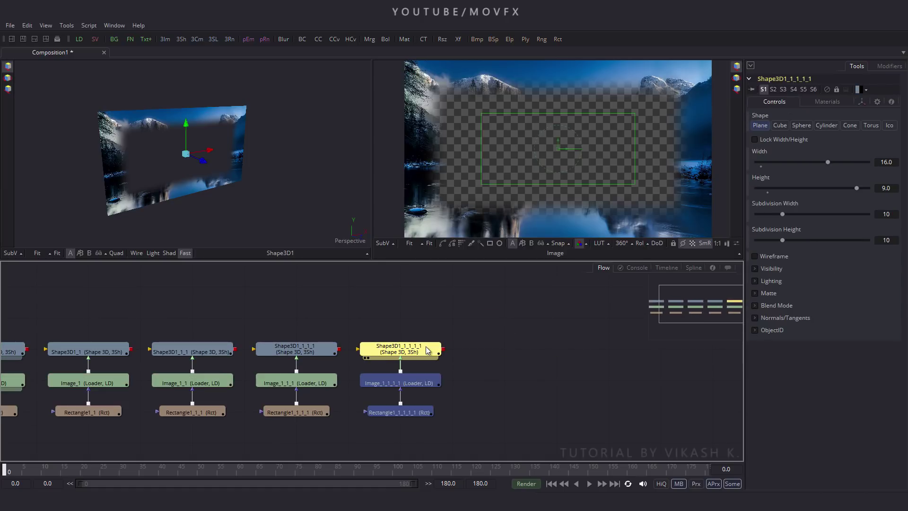
Set the Rectangle1_1_1_1_1 mask's width to 0.4 and height to 0.3
left_click(419, 417)
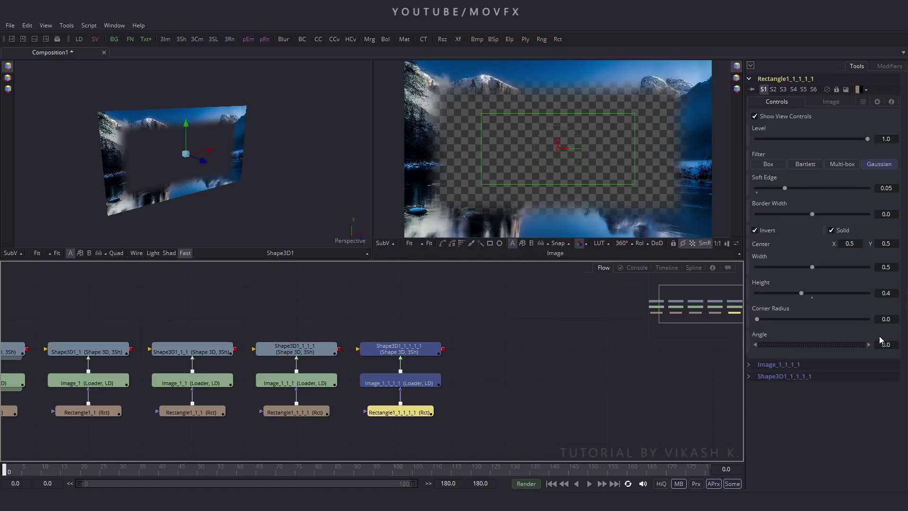
left_click(896, 271)
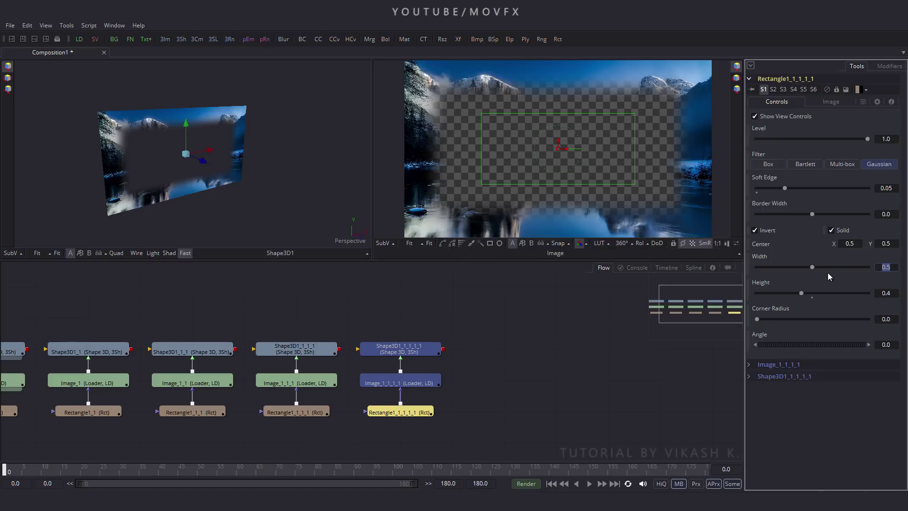
type(".4")
key("Tab")
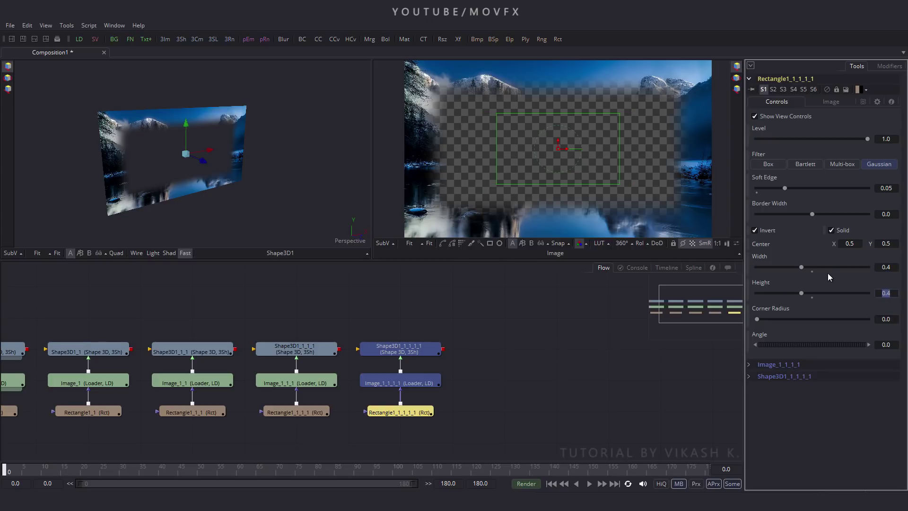
type(".3")
key("Tab")
Duplicate the fifth node column with its shape, image and rectangle nodes and place the copy beside it
scroll(506, 354, "down", 2)
left_click_drag(492, 328, 439, 402)
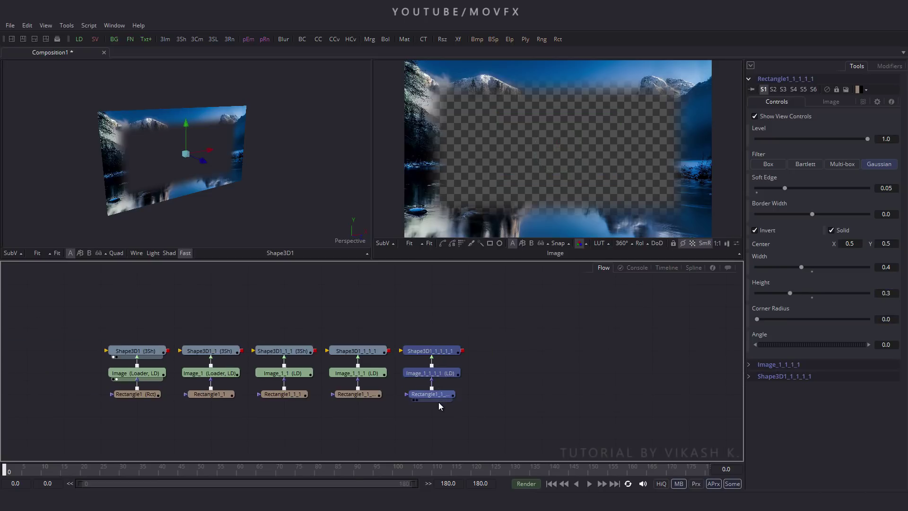
left_click(504, 364)
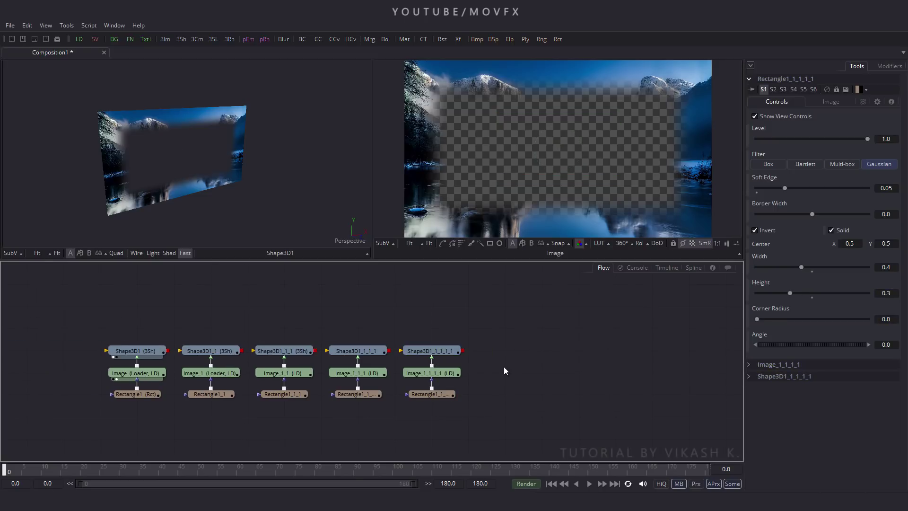
key("ctrl+v")
left_click_drag(514, 369, 514, 398)
Set the Rectangle1_1_1_1_1_1 mask's width to 0.3 and height to 0.2
left_click(886, 290)
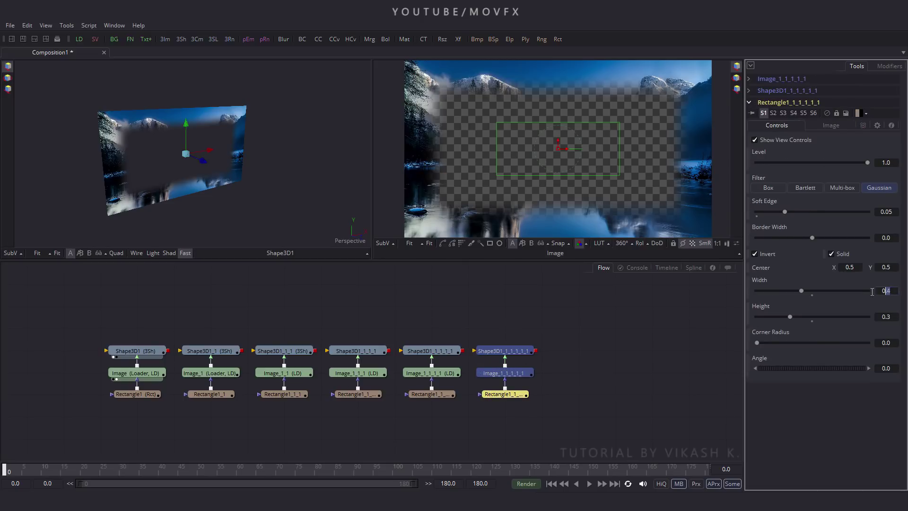
type("0.3")
key("Tab")
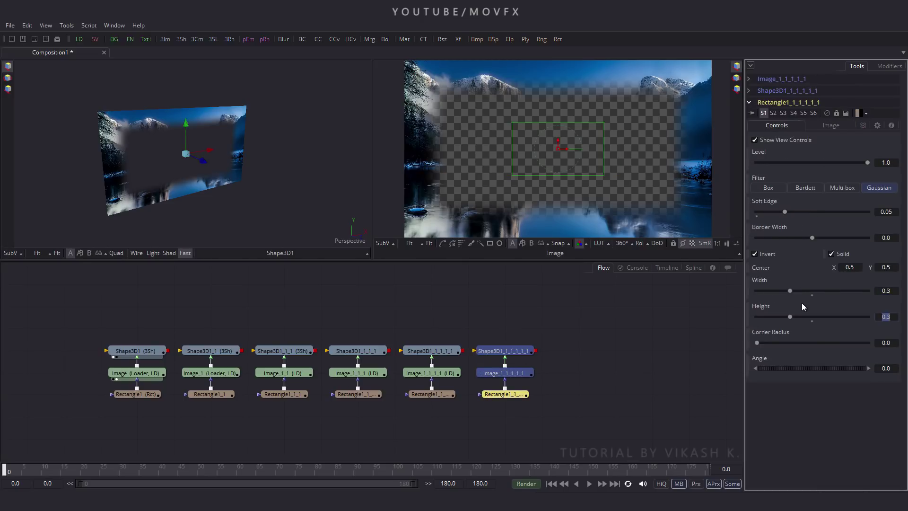
type("0.2")
key("Tab")
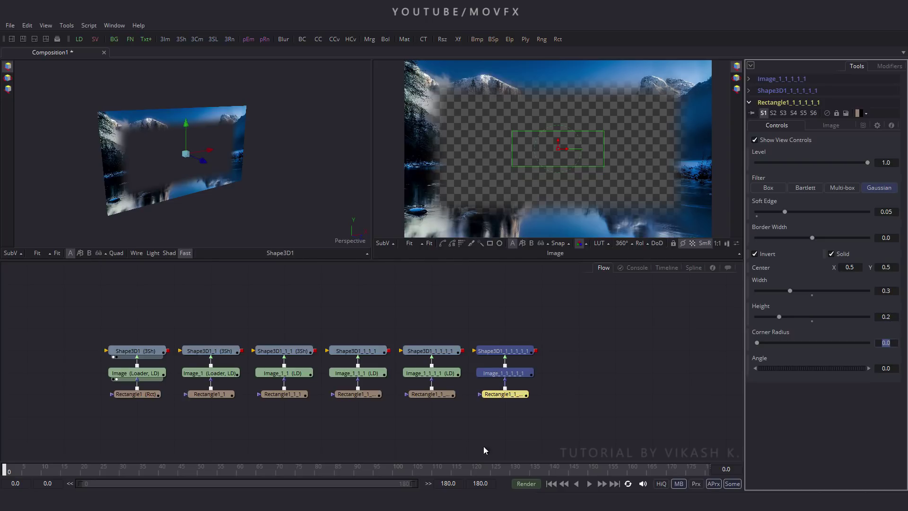
Duplicate only the shape and image nodes of the sixth column, leaving out the rectangle mask, to form a seventh column
left_click(546, 410)
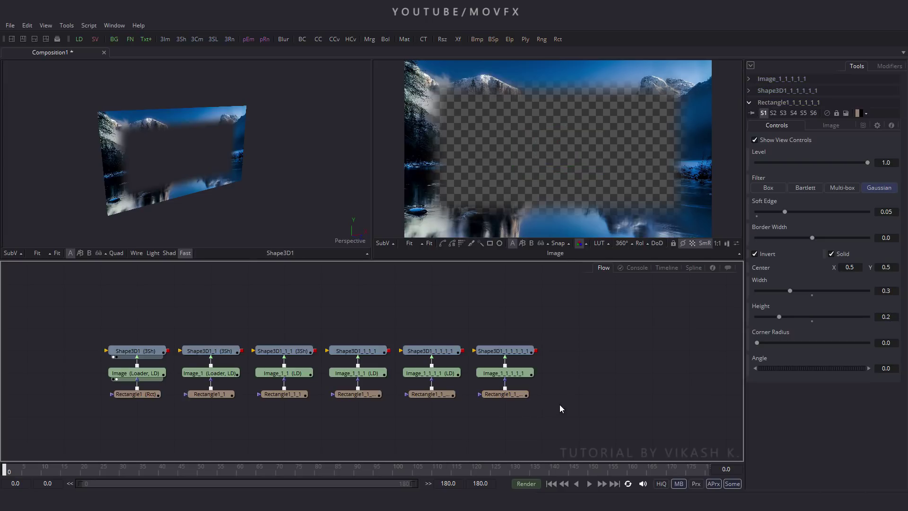
left_click_drag(561, 381, 341, 350)
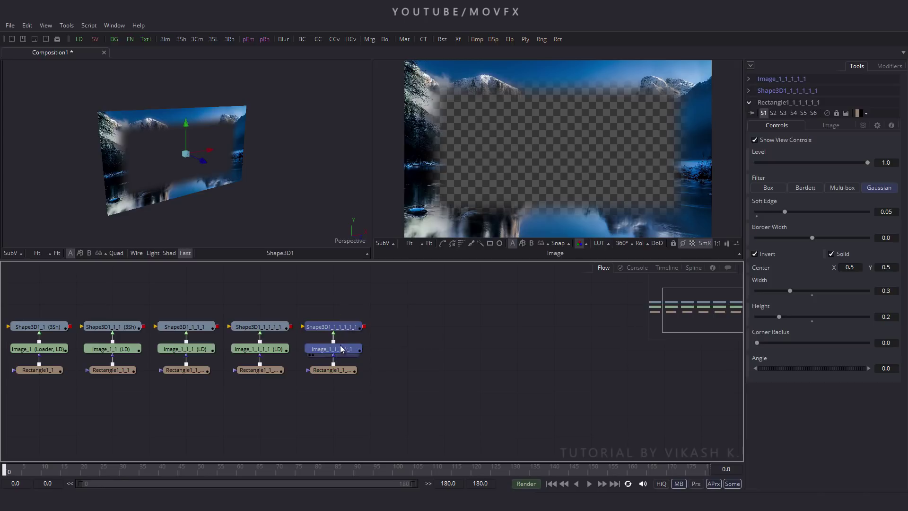
left_click(431, 335)
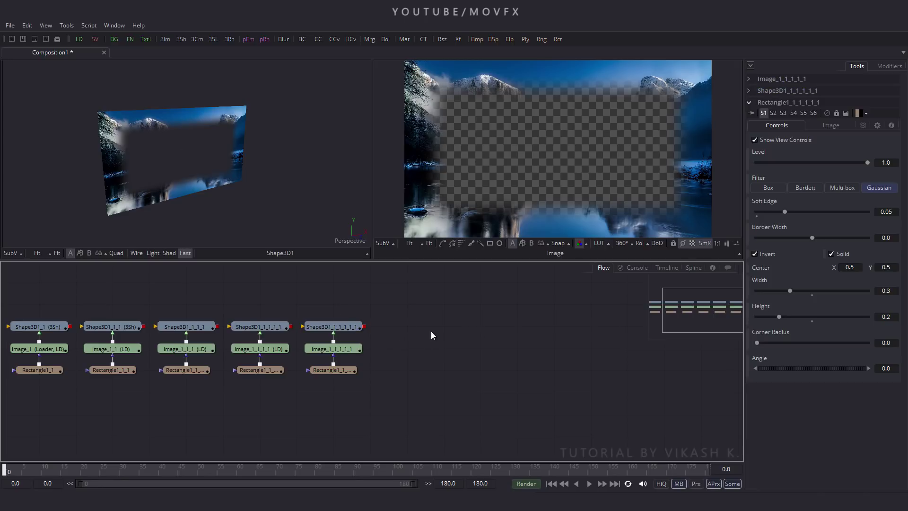
key("ctrl+v")
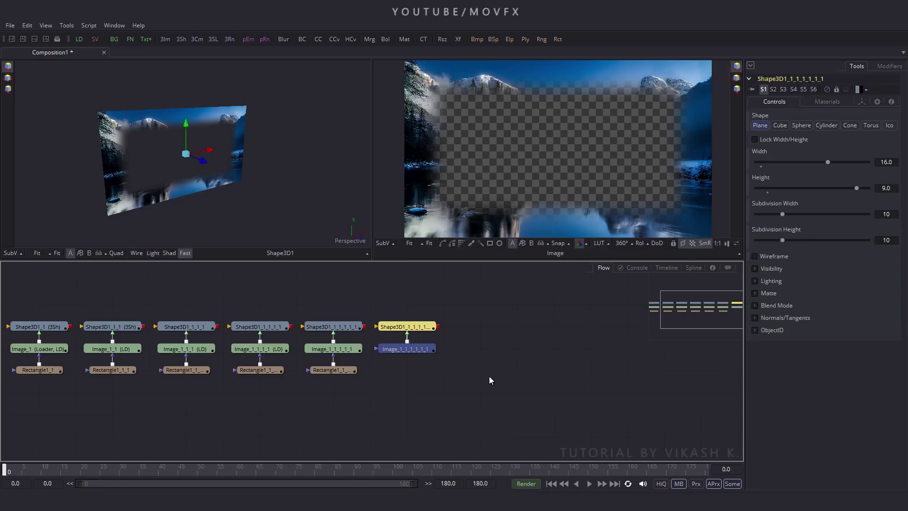
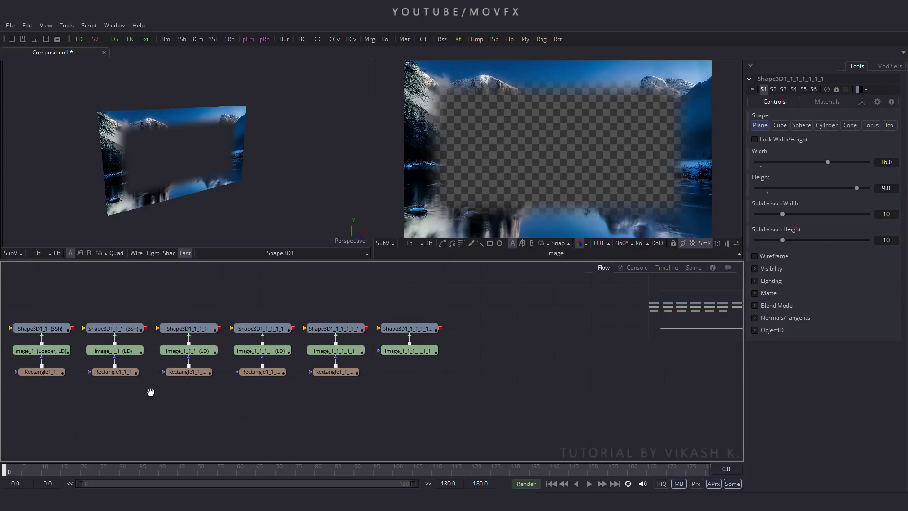
Add a Merge 3D node and center it above the row of Shape3D nodes
left_click_drag(332, 427, 326, 426)
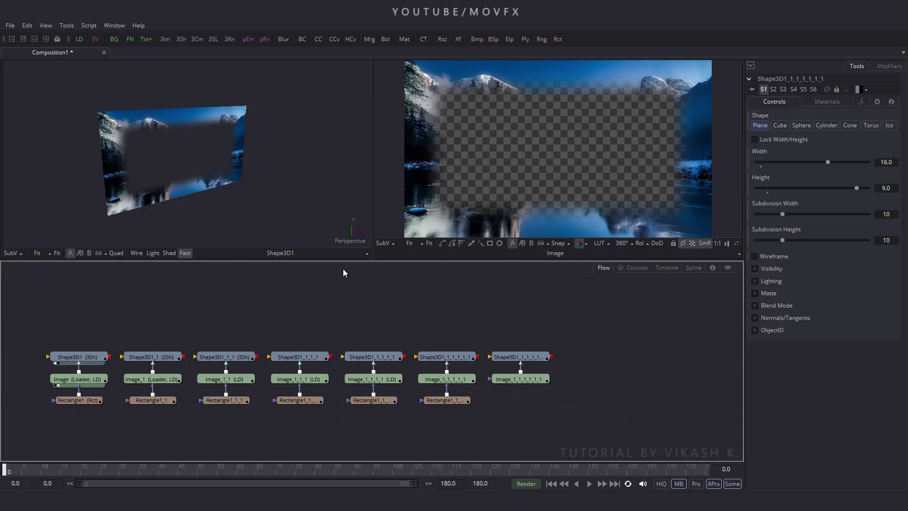
left_click(67, 27)
mouse_move(74, 44)
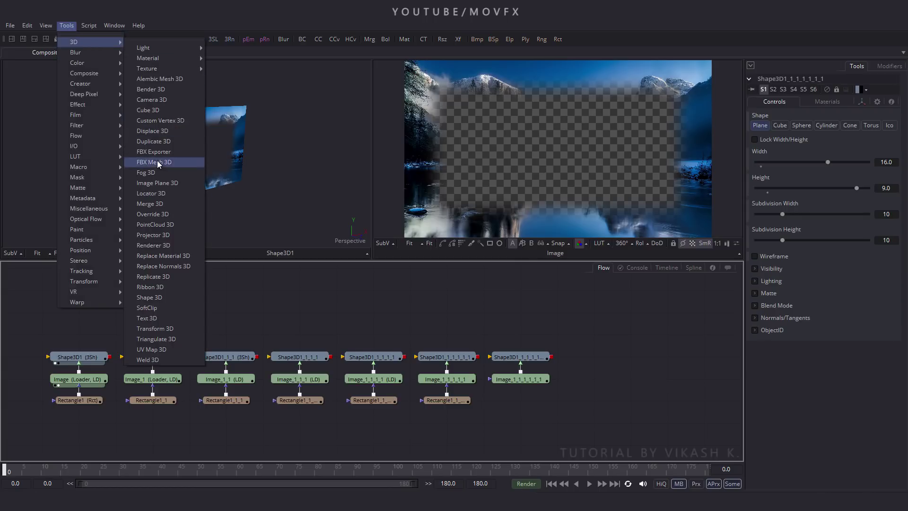
left_click(150, 204)
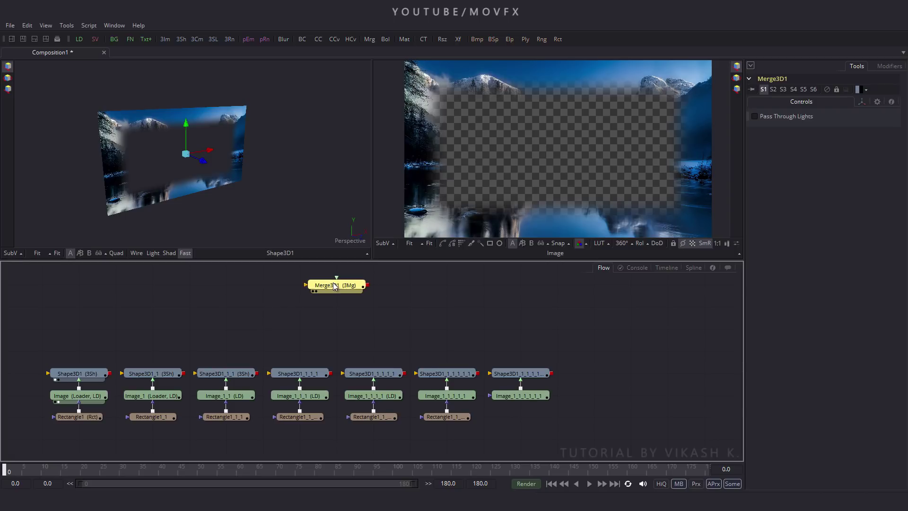
left_click_drag(298, 310, 298, 329)
scroll(398, 316, "down", 1)
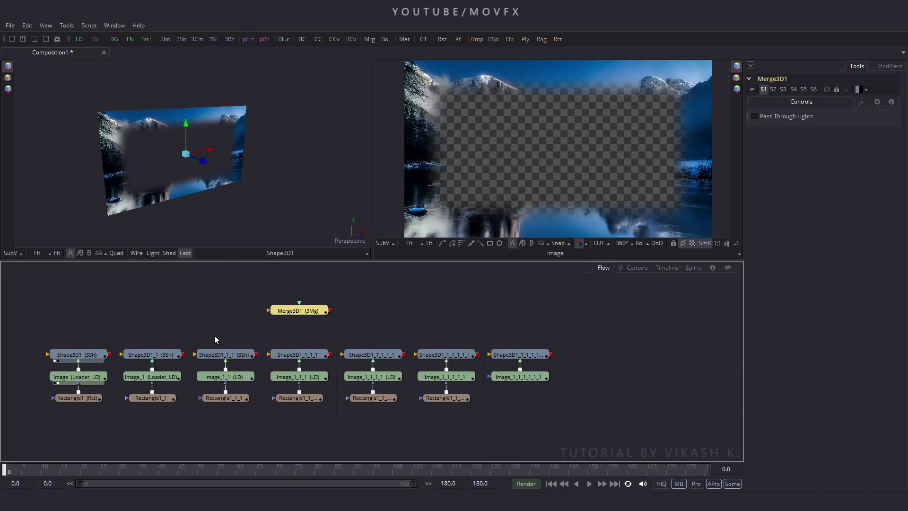
Connect the outputs of all seven Shape3D nodes to Merge3D1
left_click_drag(108, 354, 291, 309)
left_click_drag(182, 354, 295, 311)
left_click_drag(256, 354, 296, 310)
left_click_drag(329, 354, 298, 311)
left_click_drag(403, 354, 301, 311)
left_click_drag(477, 355, 303, 311)
left_click_drag(550, 354, 301, 311)
Show Merge3D1 in the second viewer, fit the scene to it and hide its 3D grid
key("2")
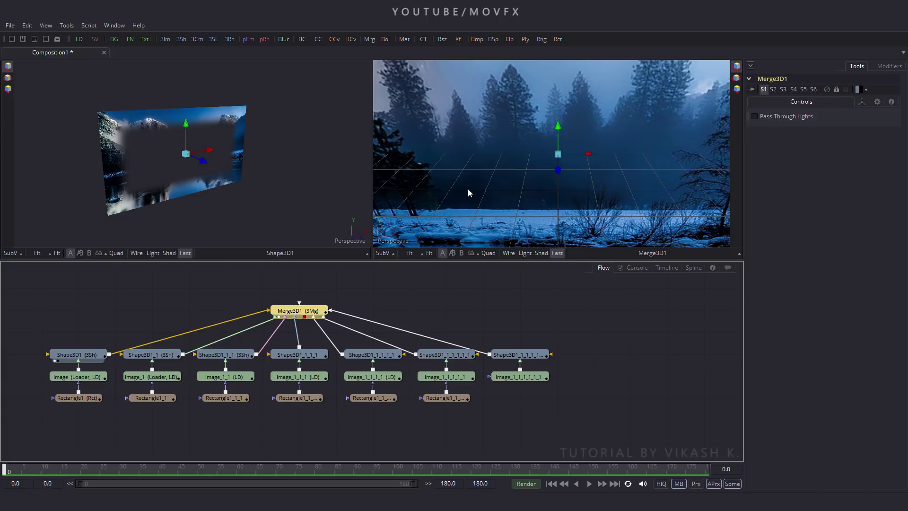
left_click(429, 253)
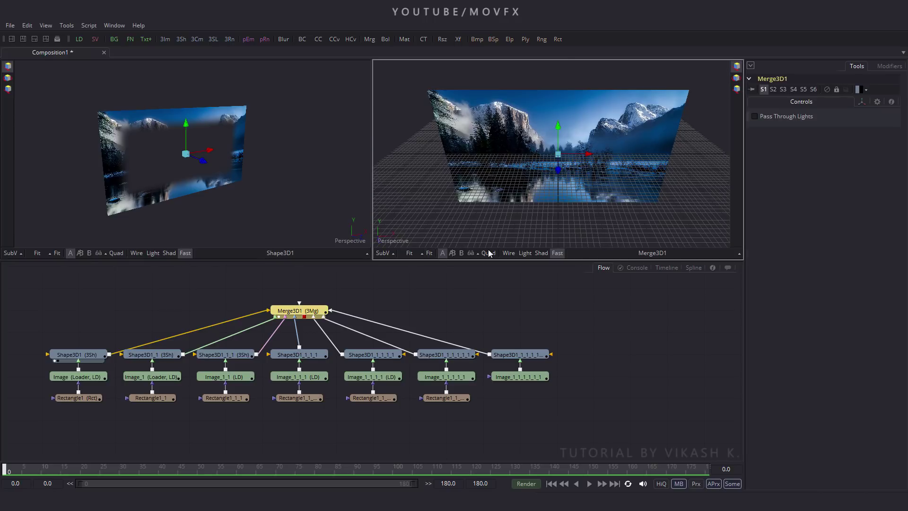
right_click(495, 119)
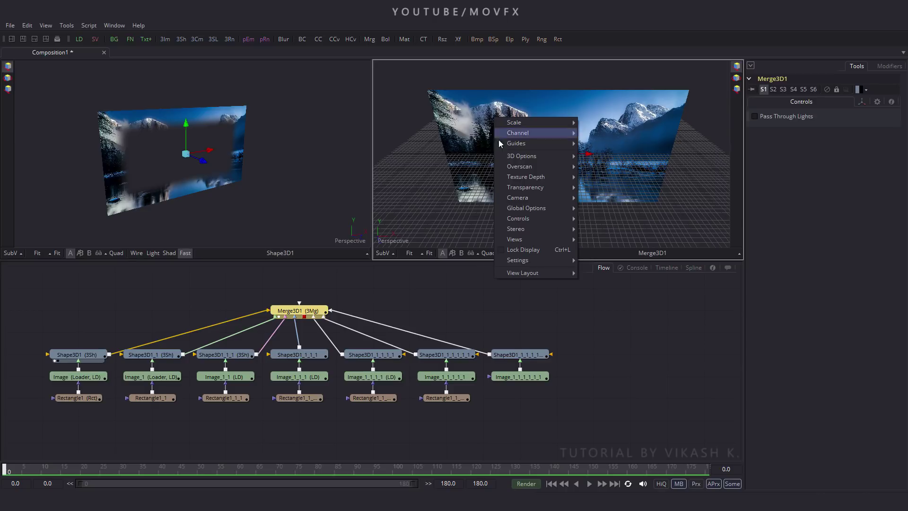
mouse_move(520, 156)
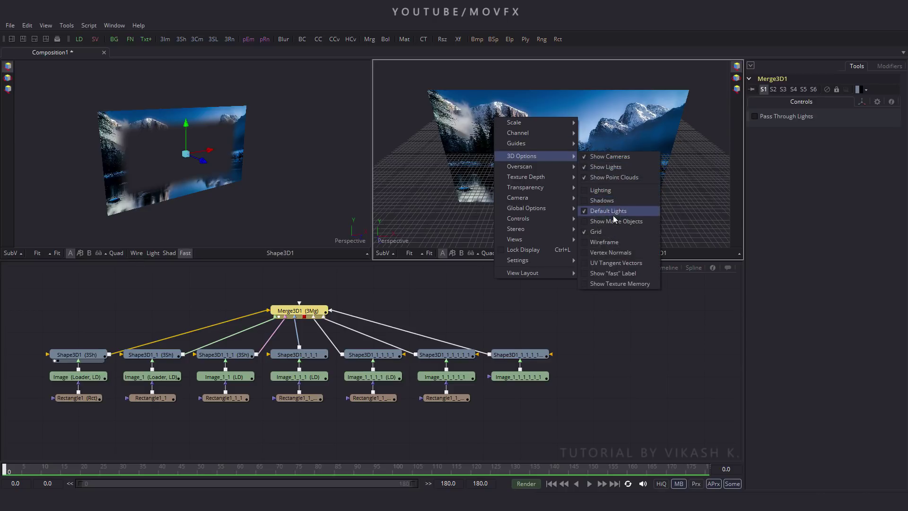
left_click(589, 233)
left_click(370, 299)
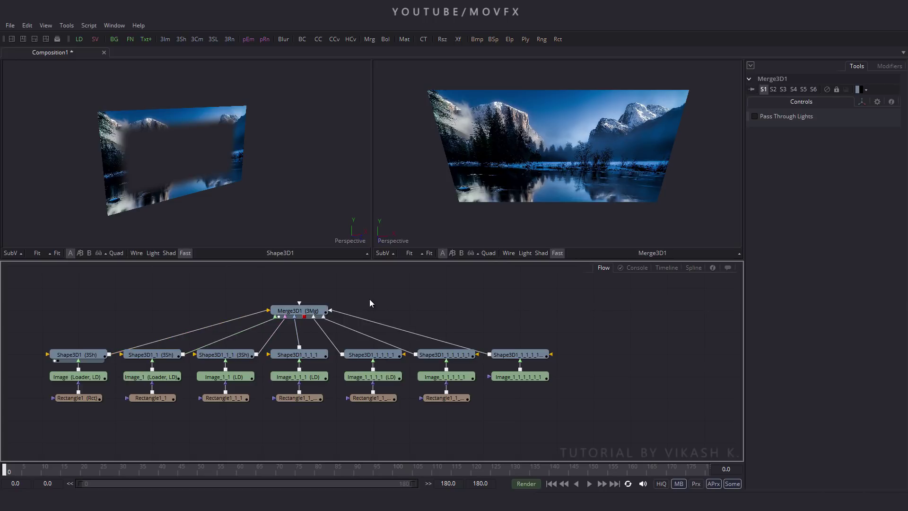
Add a Camera 3D node, place it directly above Merge3D1 and connect its output to the merge
left_click(67, 25)
mouse_move(78, 43)
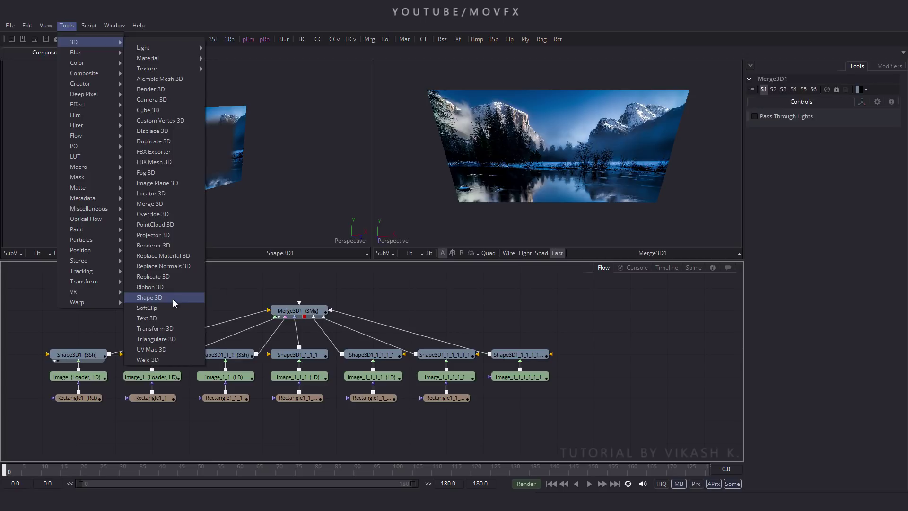
left_click(163, 99)
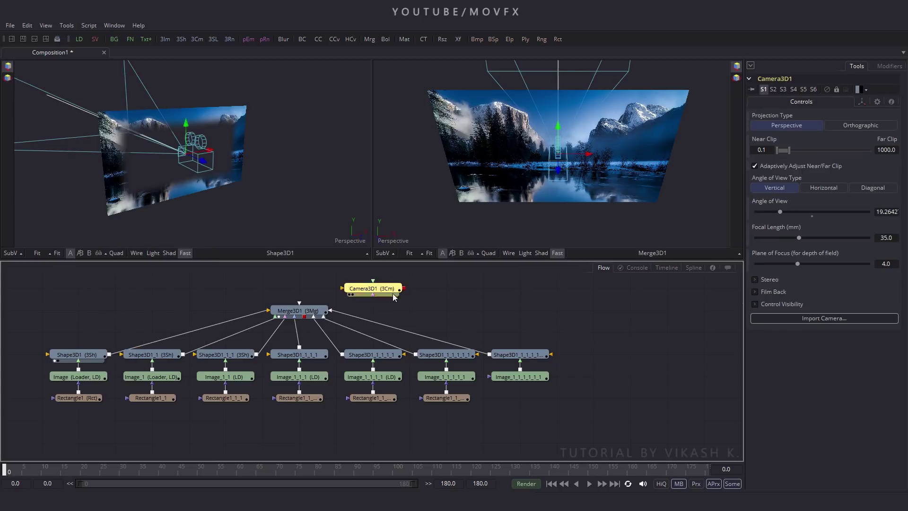
left_click_drag(394, 290, 312, 291)
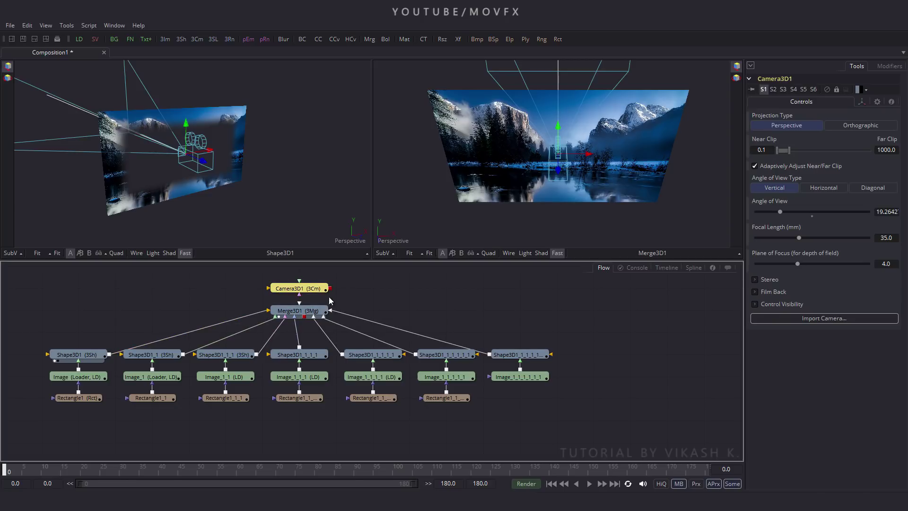
left_click_drag(331, 290, 303, 317)
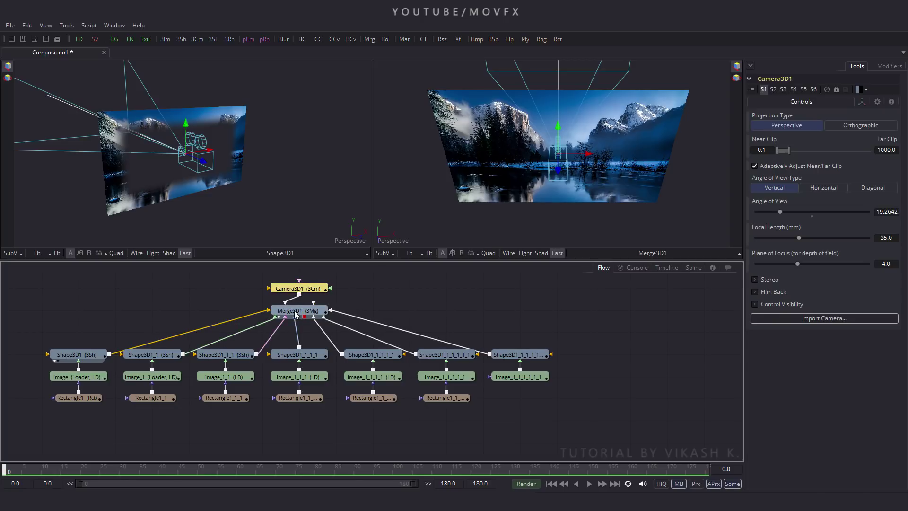
Switch the Merge3D1 viewer from the Perspective view to Camera3D1
left_click(296, 314)
right_click(498, 155)
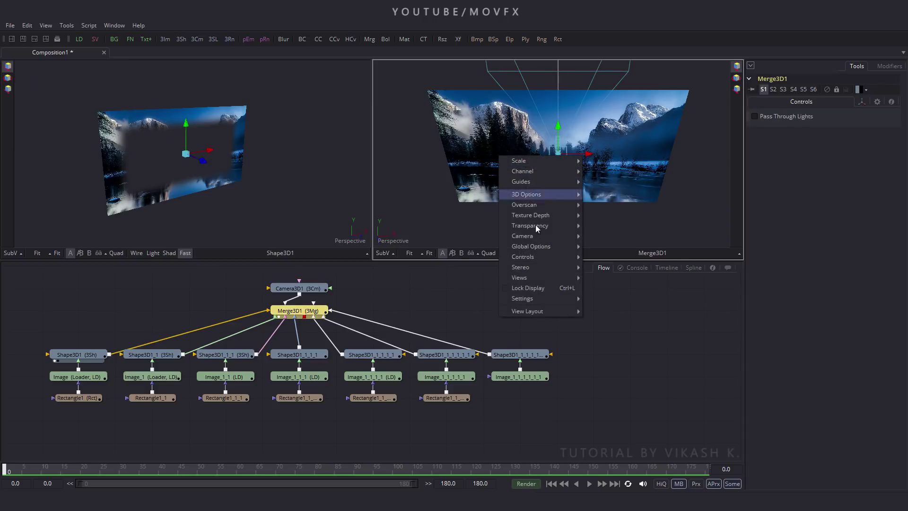
mouse_move(517, 235)
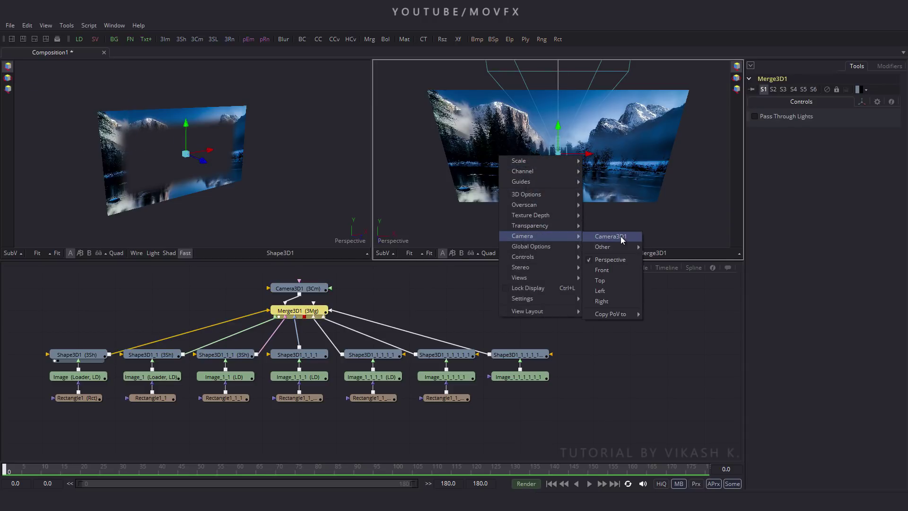
left_click(620, 236)
Rename the Camera3D1 node to MainCam
left_click(314, 289)
key("F2")
type("MainCam")
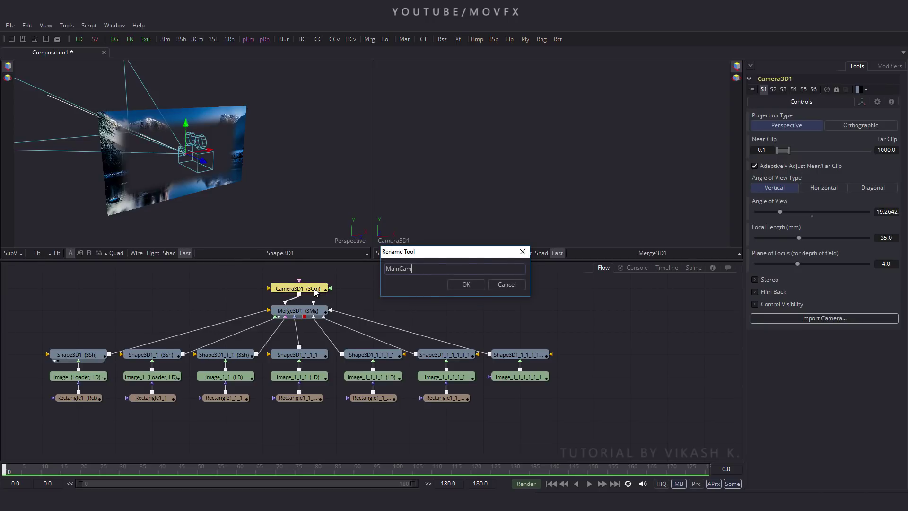
left_click(457, 283)
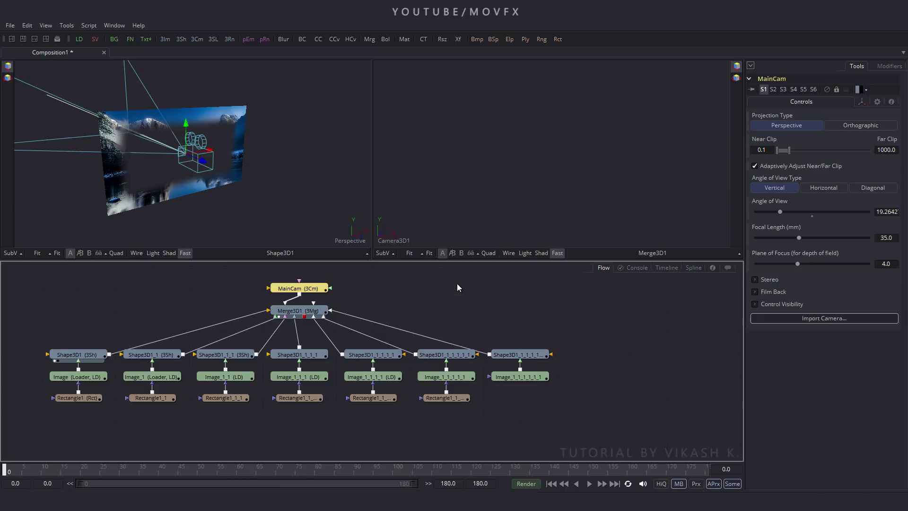
left_click(413, 285)
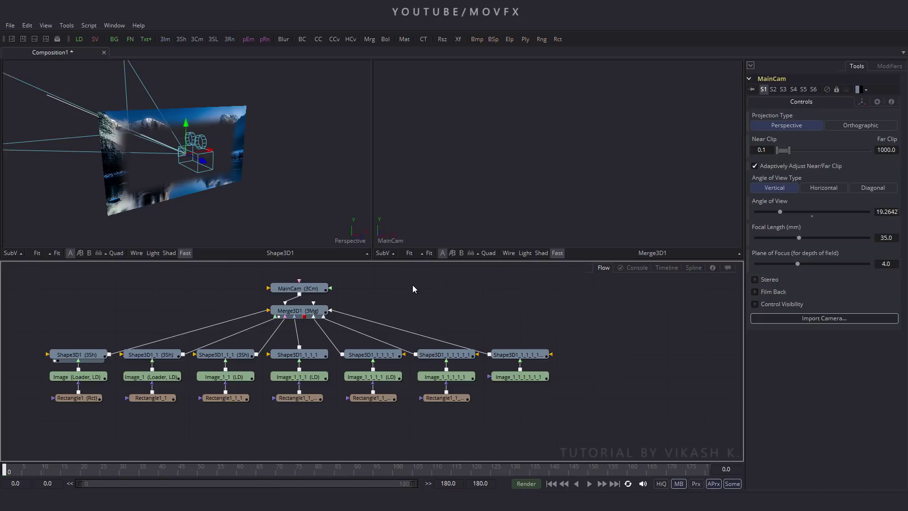
Move MainCam back along its Z axis until the whole image plane fits the camera view
left_click(300, 292)
left_click_drag(281, 158, 315, 227)
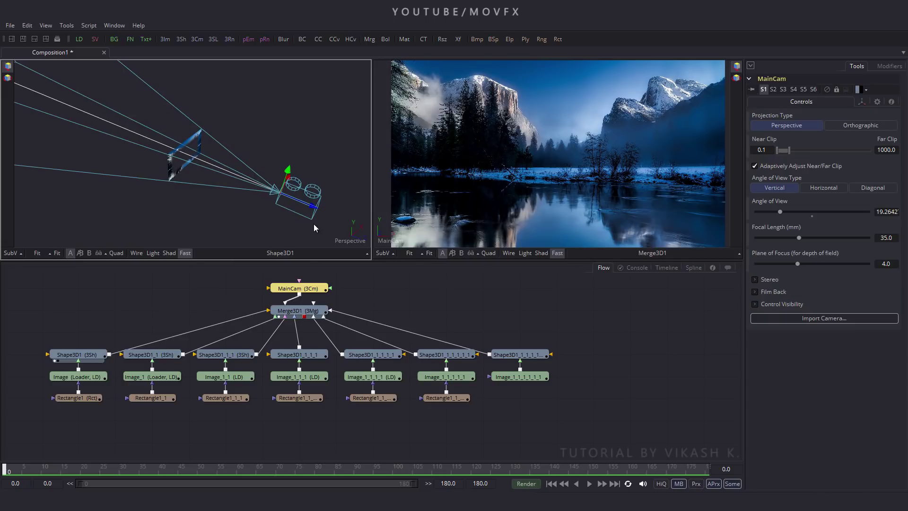
left_click(367, 286)
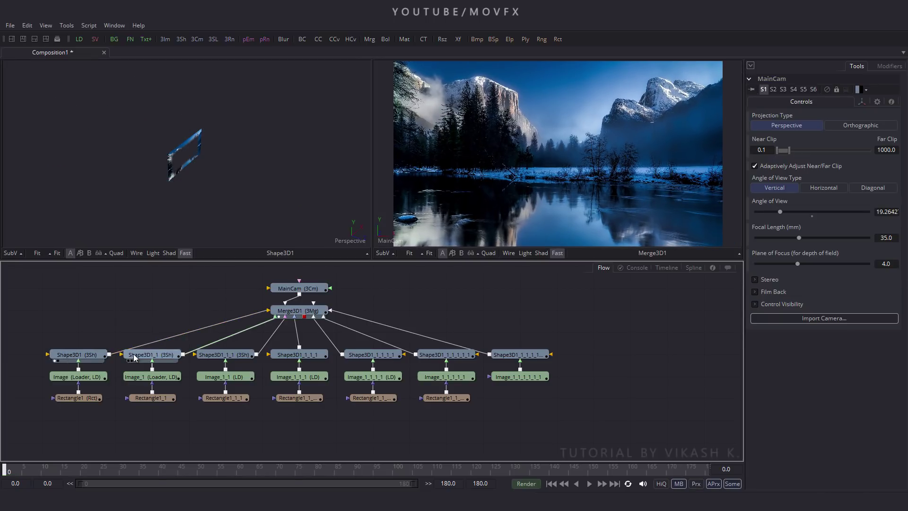
Set the Z offset of Shape3D1_1 to -4 and show Merge3D1 in the Perspective viewer
left_click(149, 358)
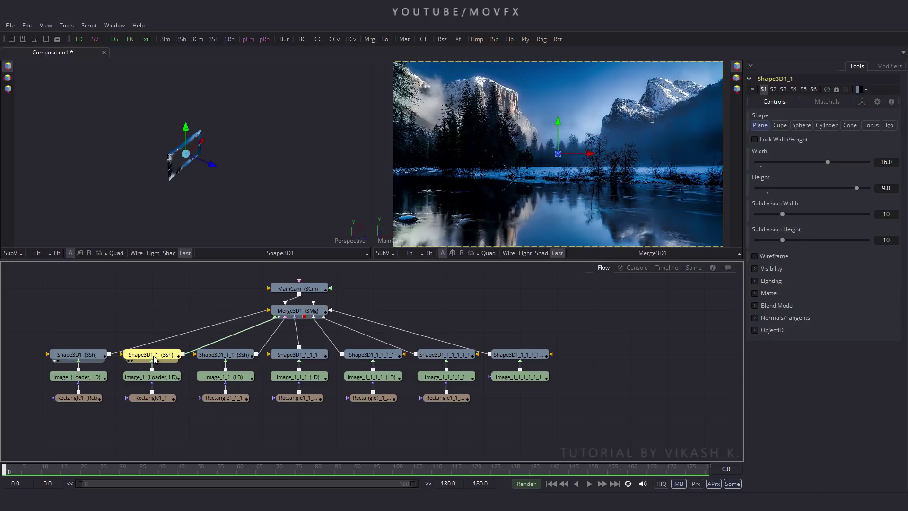
left_click(861, 102)
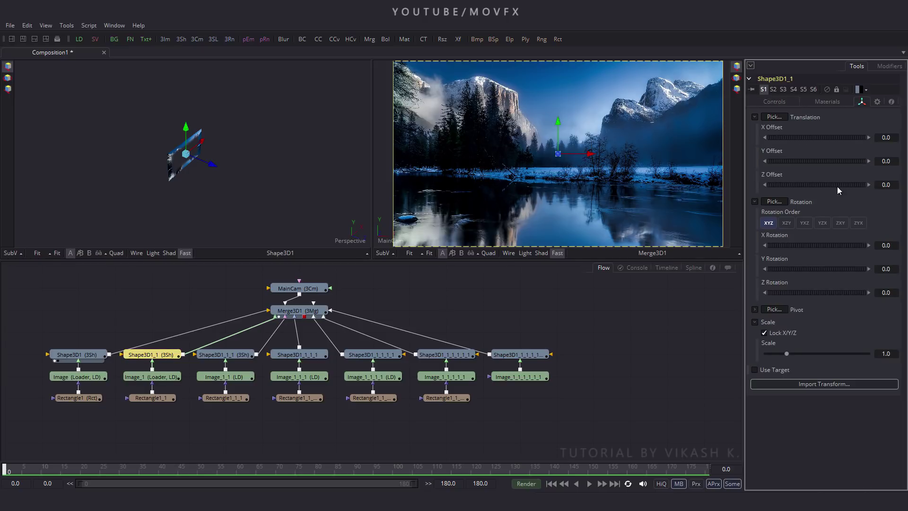
left_click(891, 185)
type("-4")
key("Tab")
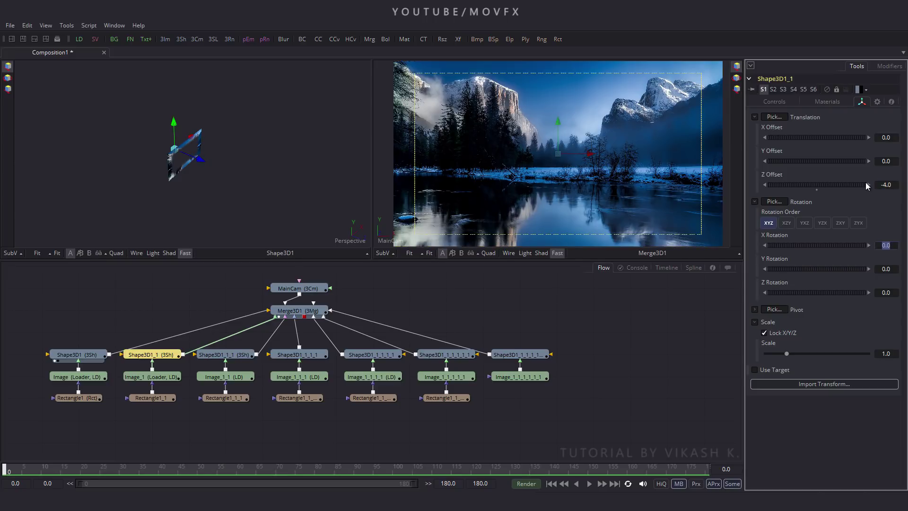
left_click(293, 312)
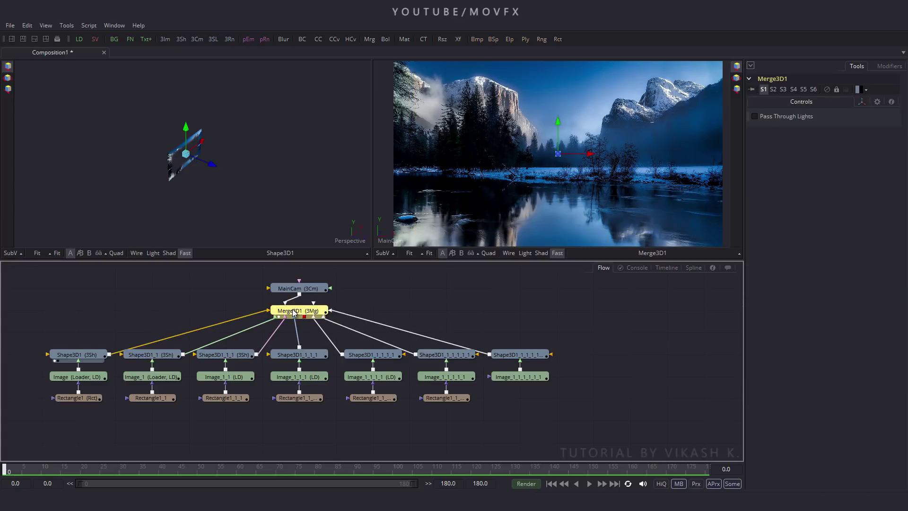
key("1")
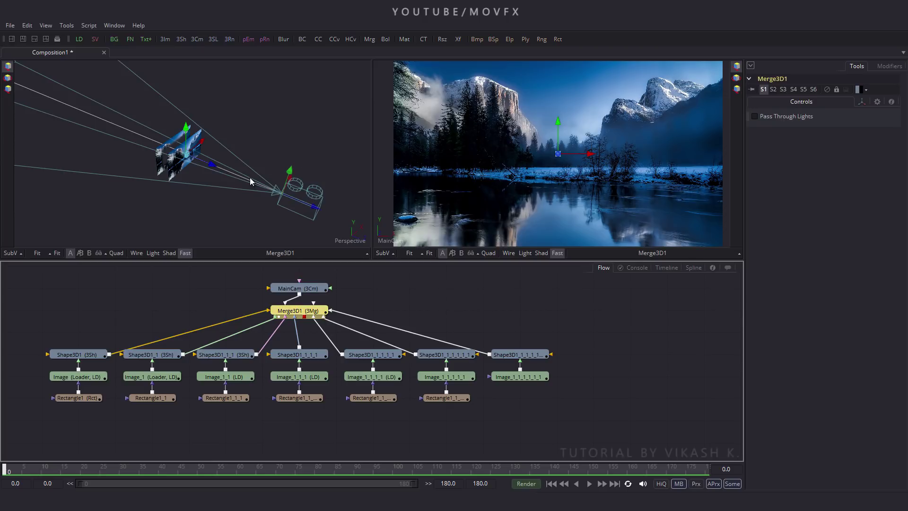
Set the Z offset of the third image plane, Shape3D1_1_1, to -8
left_click(223, 357)
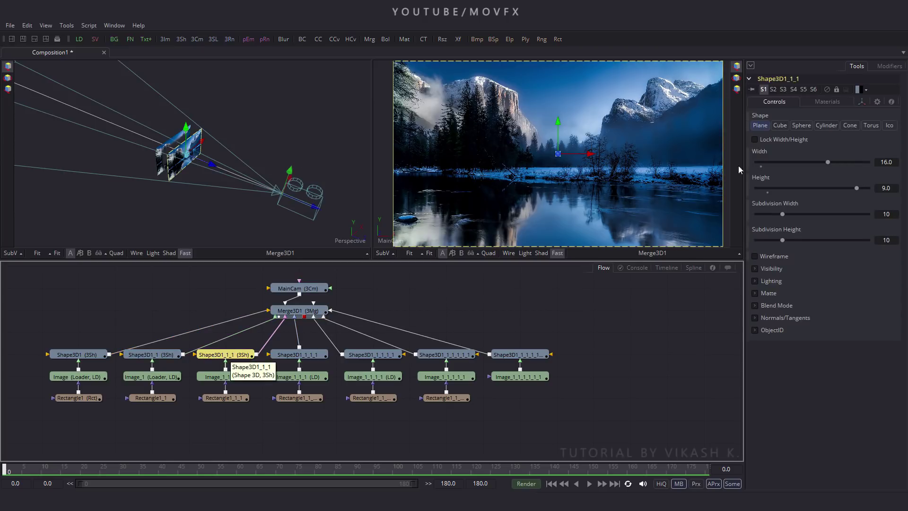
left_click(867, 104)
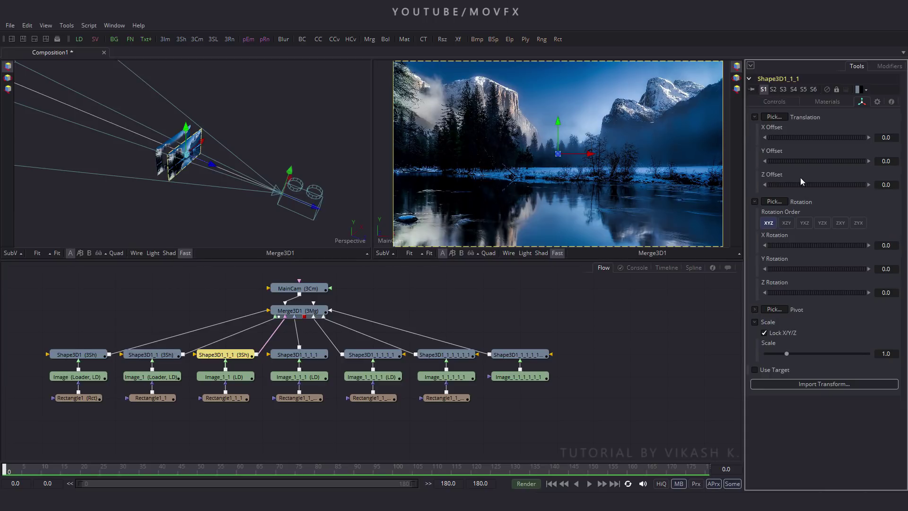
left_click(883, 184)
type("-8")
key("Tab")
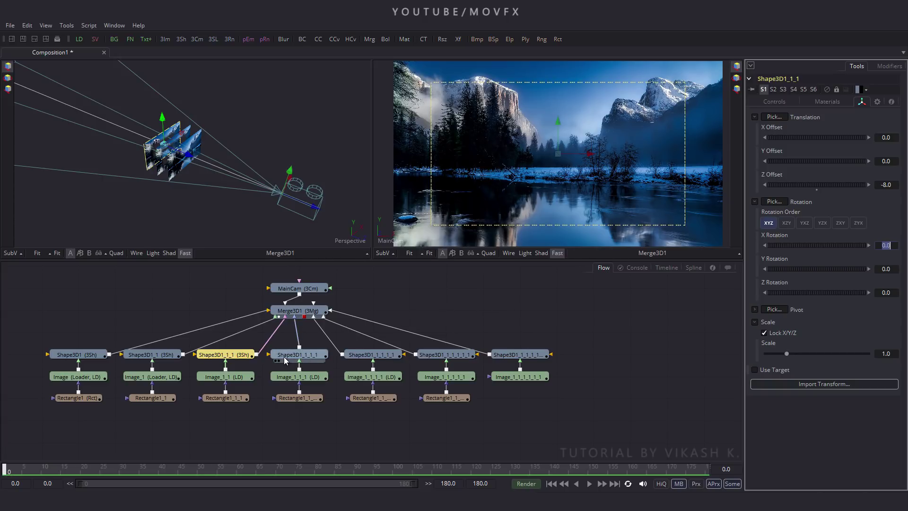
Set the Z offset of the fourth image plane, Shape3D1_1_1_1, to -12
left_click(306, 356)
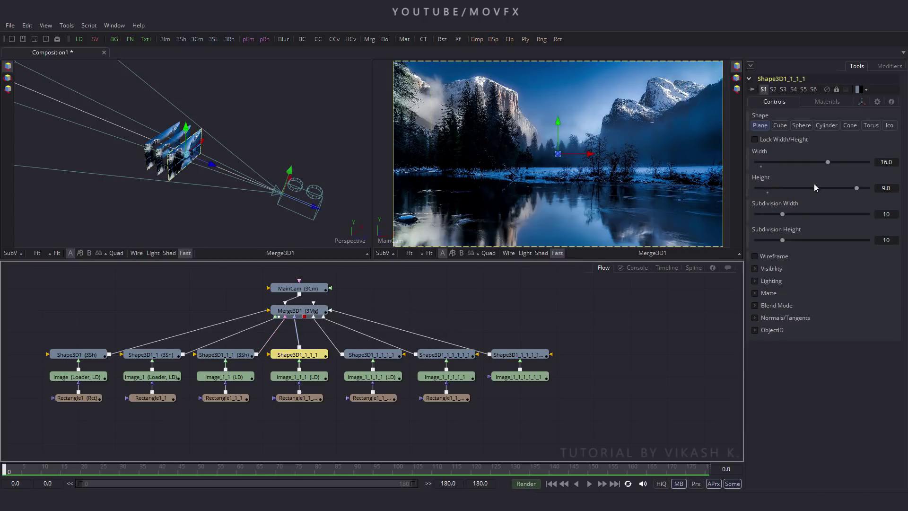
left_click(861, 101)
left_click(896, 185)
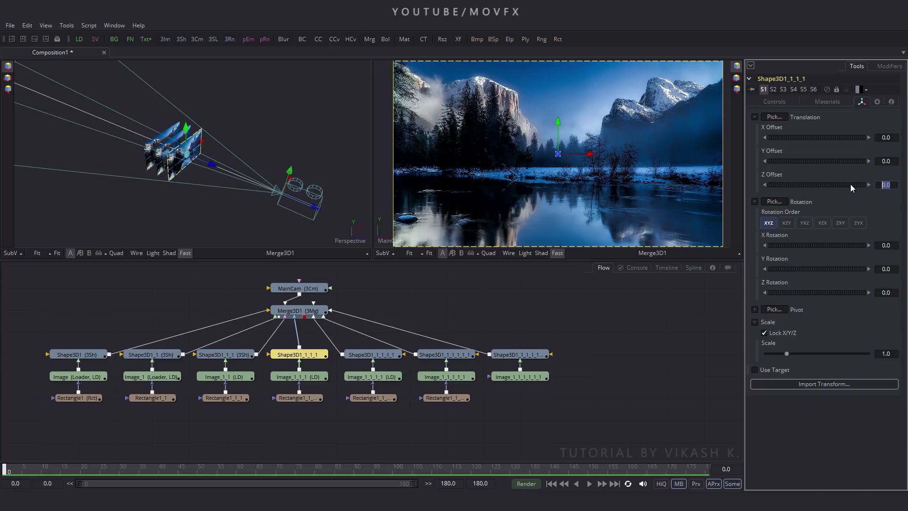
type("-12")
key("Tab")
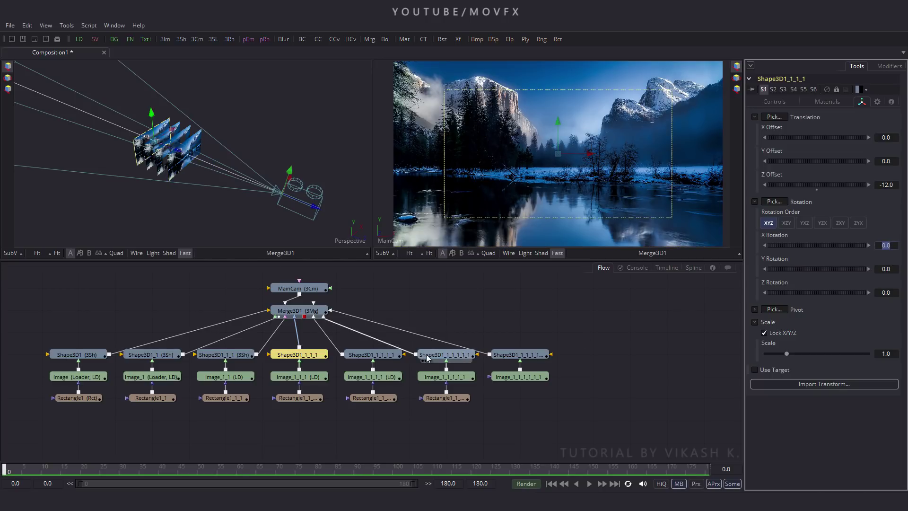
Set the Z offset of the fifth image plane, Shape3D1_1_1_1_1, to -16
left_click(371, 354)
left_click(861, 101)
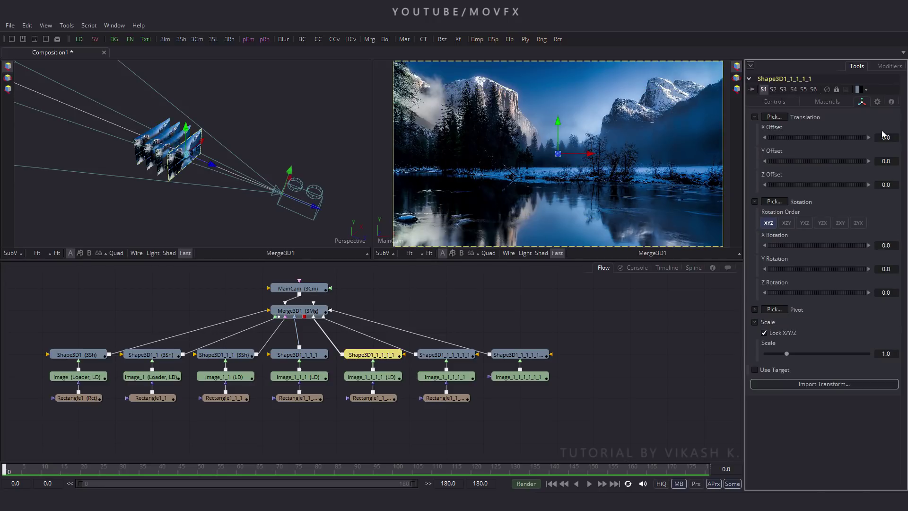
left_click(886, 185)
type("-16")
key("Tab")
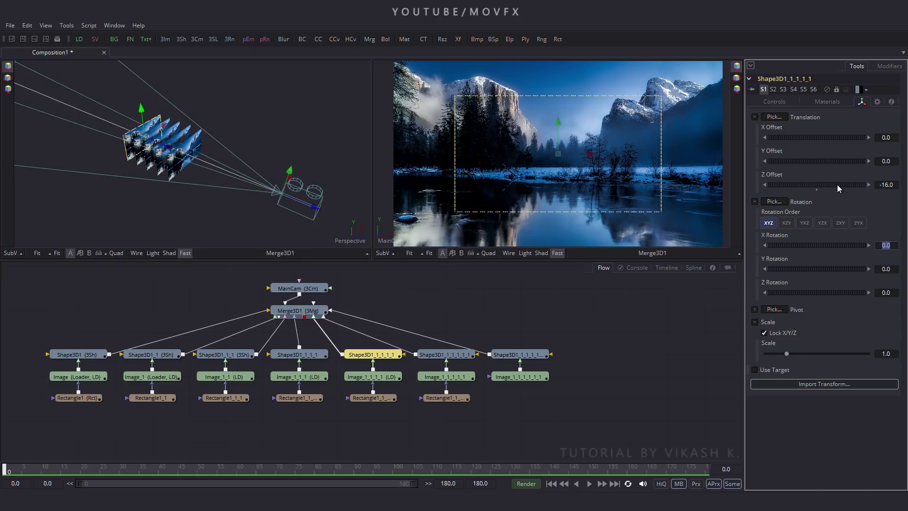
Set the Z offset of the sixth image plane, Shape3D1_1_1_1_1_1, to -20
left_click(454, 355)
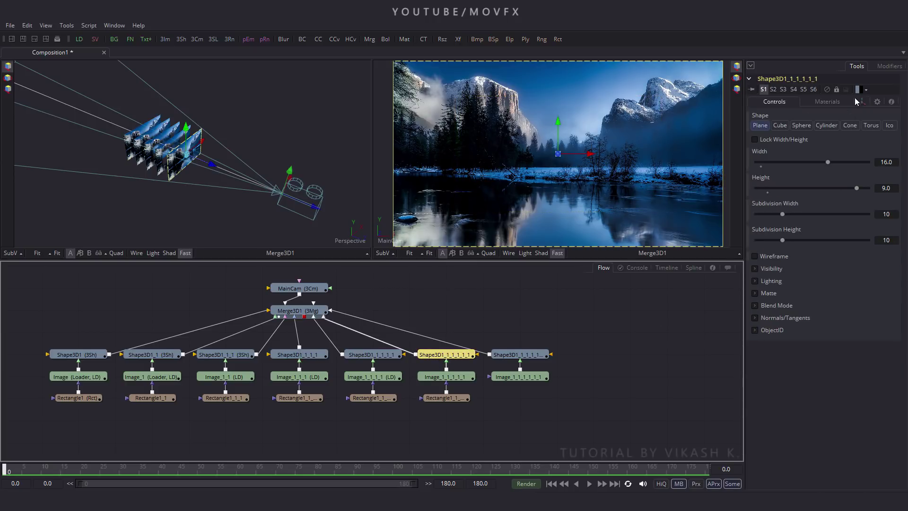
left_click(861, 102)
left_click(882, 187)
type("-20")
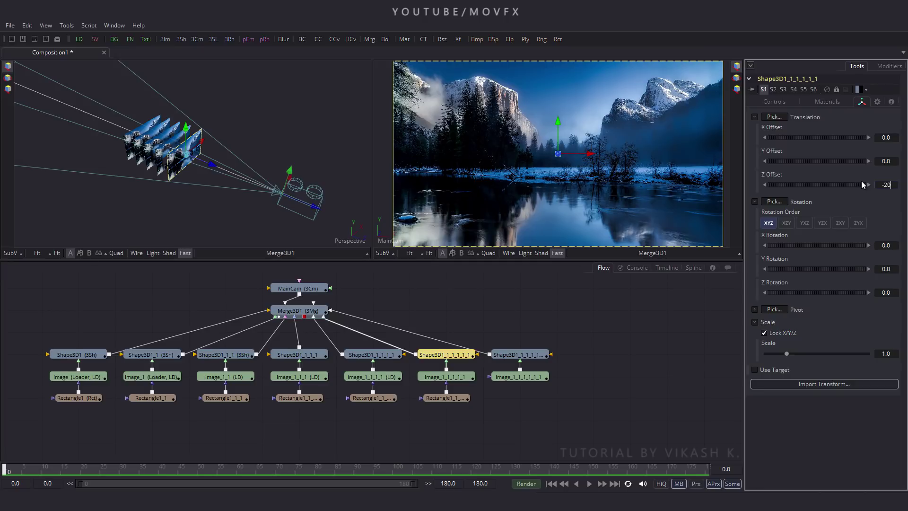
key("Tab")
Set the Z offset of the last image plane, Shape3D1_1_1_1_1_1_1, to -24 and deselect it
left_click(542, 359)
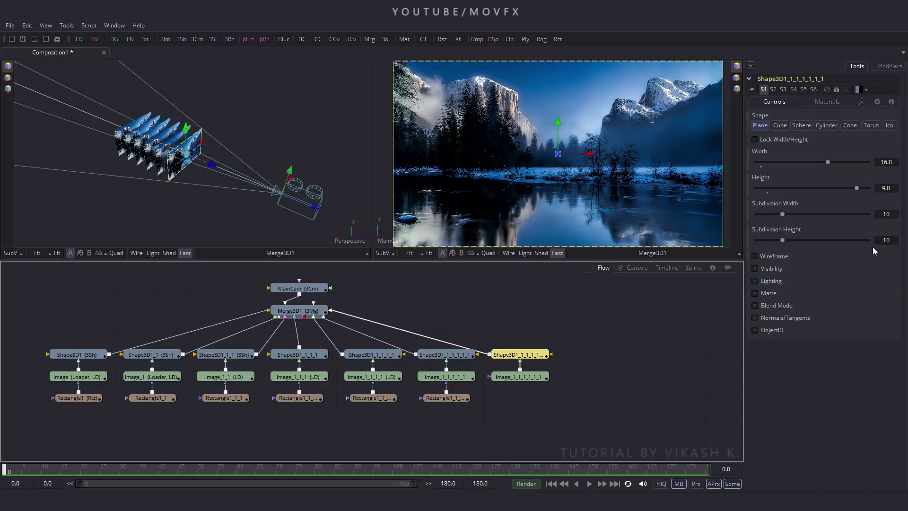
left_click(862, 102)
left_click(884, 185)
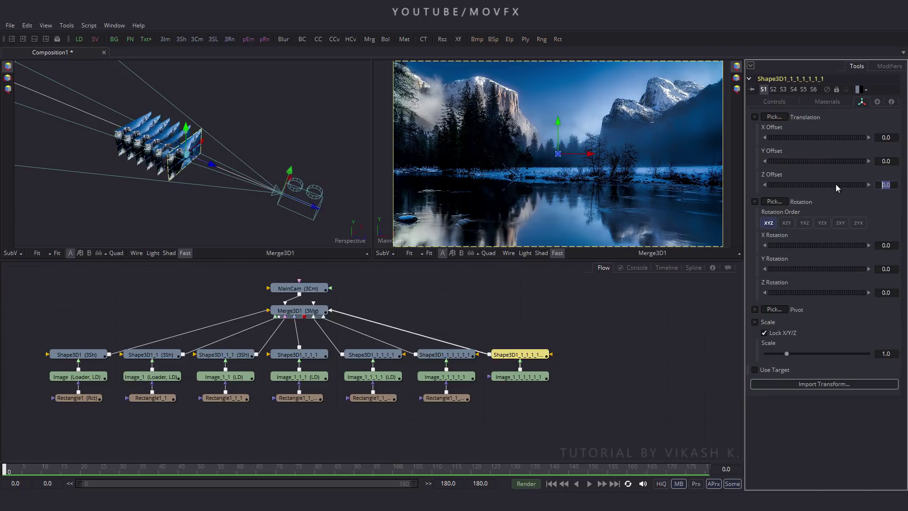
type("-24")
key("Tab")
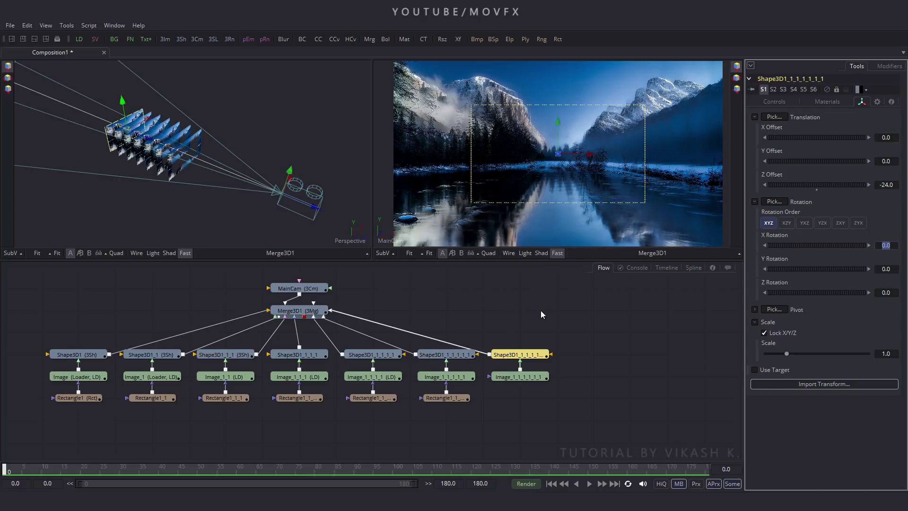
left_click(522, 309)
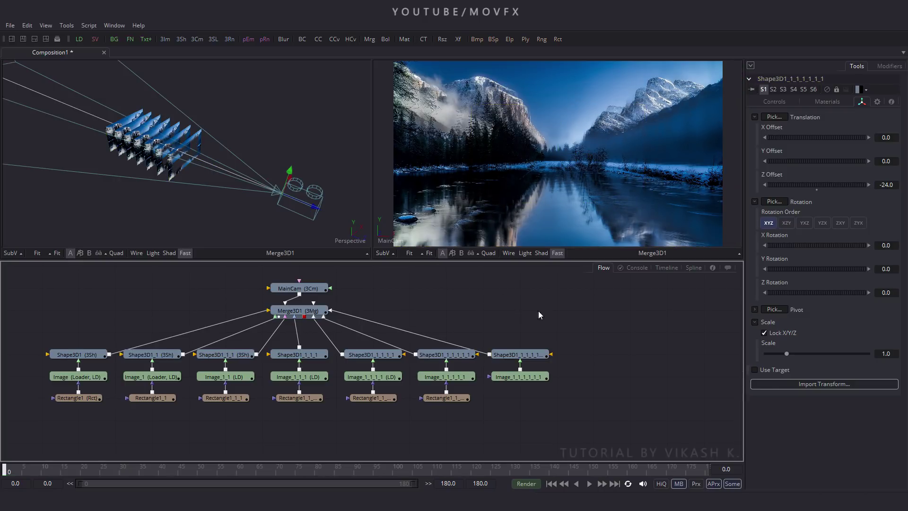
Scale Shape3D1_1 to about 1.15 and Shape3D1_1_1 to about 1.3 so each plane fills the camera frame
left_click(160, 358)
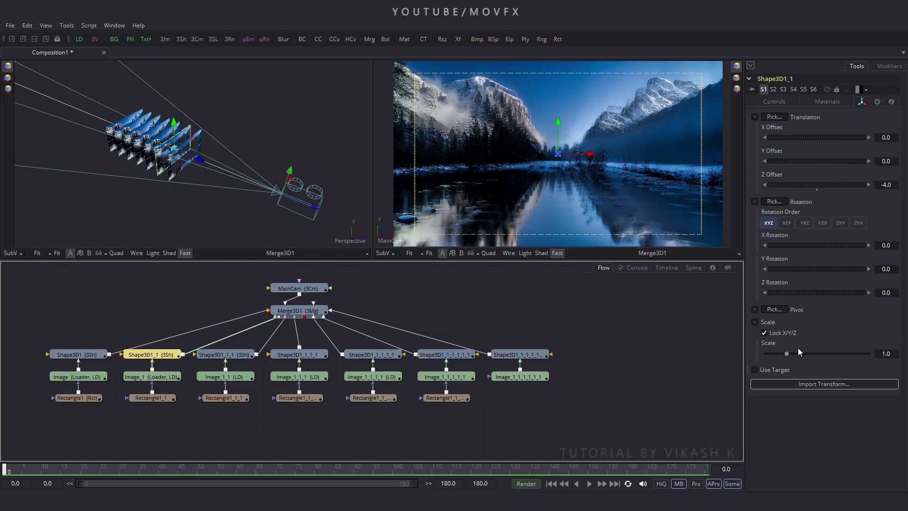
left_click_drag(788, 353, 791, 354)
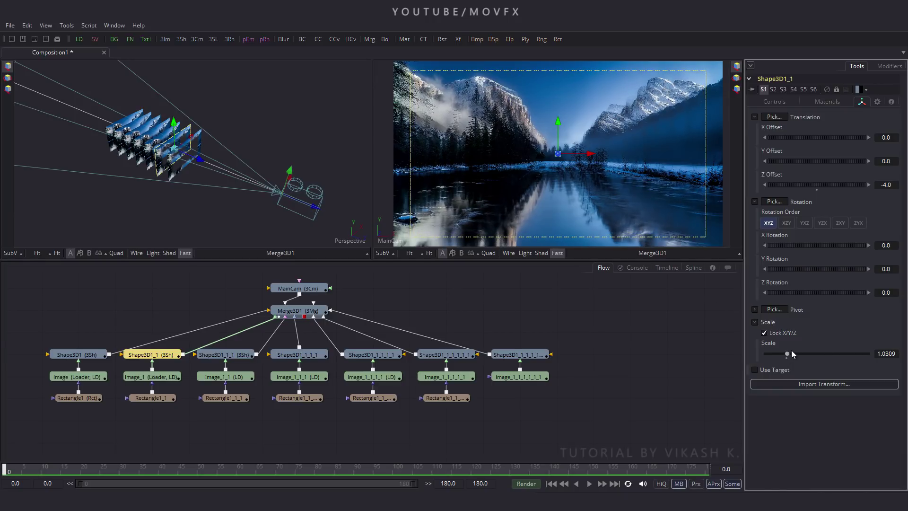
left_click_drag(790, 354, 813, 354)
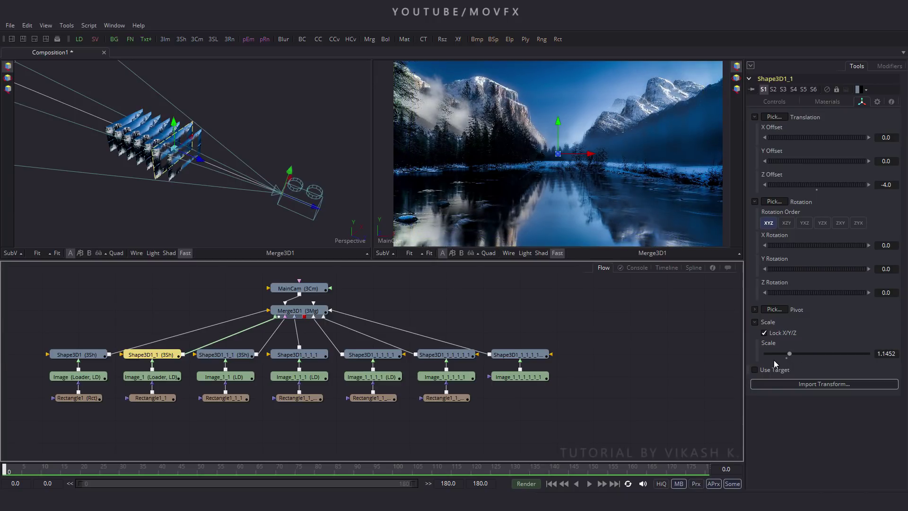
left_click(226, 354)
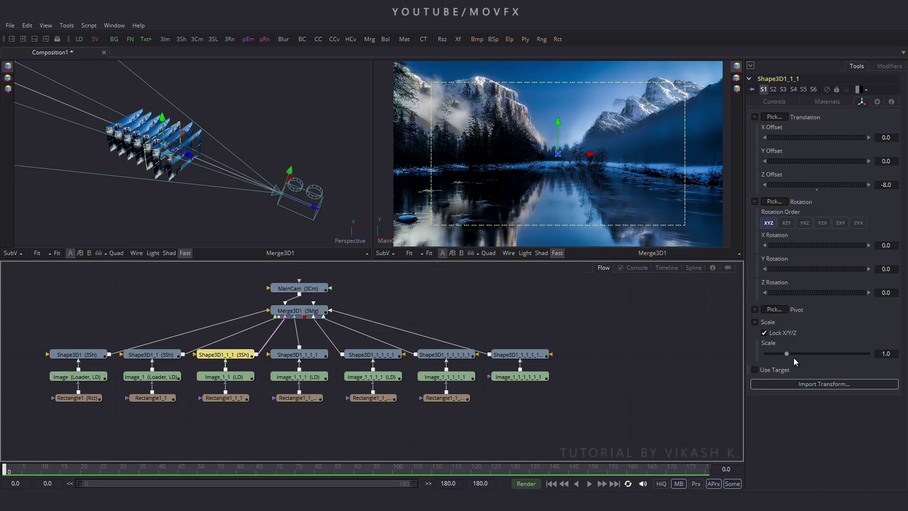
left_click_drag(788, 354, 848, 349)
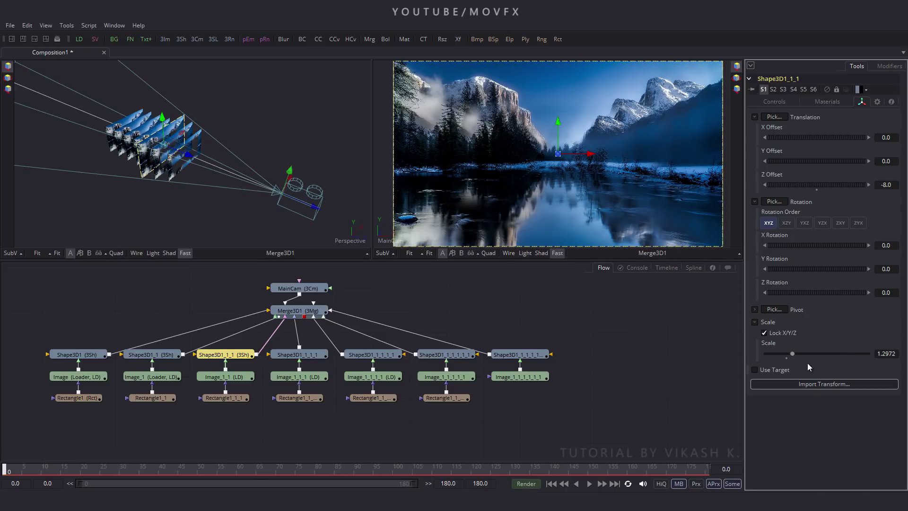
Scale up the four remaining rear planes until each fills the camera frame, with the last one at about 1.92
left_click(289, 354)
left_click_drag(786, 354, 874, 358)
left_click(373, 355)
left_click_drag(787, 353, 907, 358)
left_click(444, 354)
left_click_drag(787, 354, 864, 354)
left_click(519, 355)
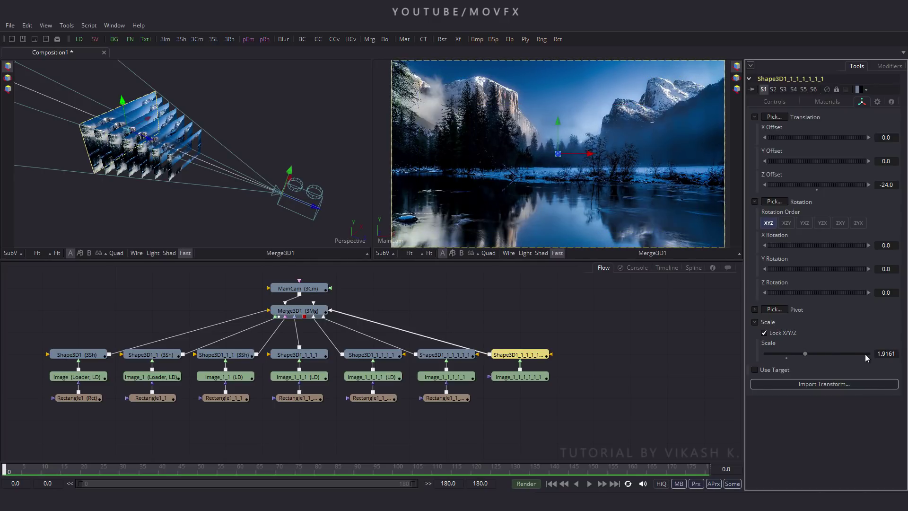
left_click(636, 402)
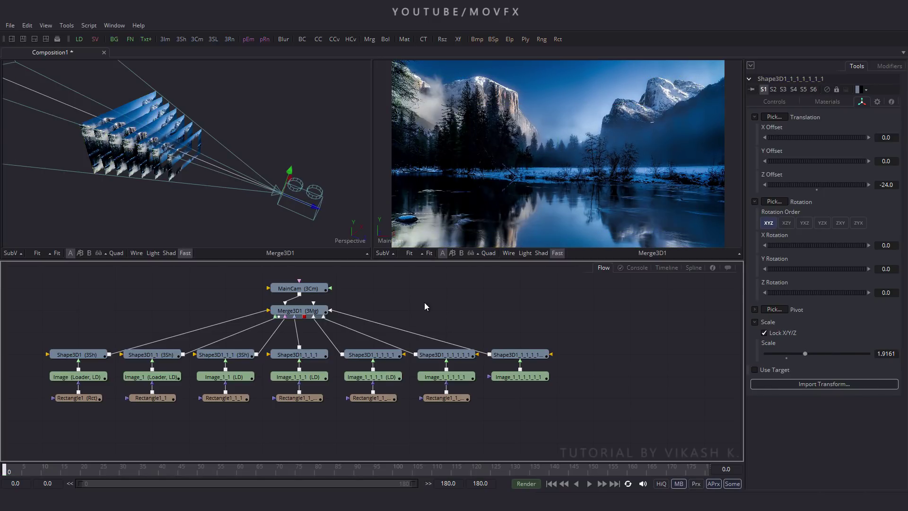
Animate MainCam's Z offset with a starting keyframe at frame 0
left_click(307, 288)
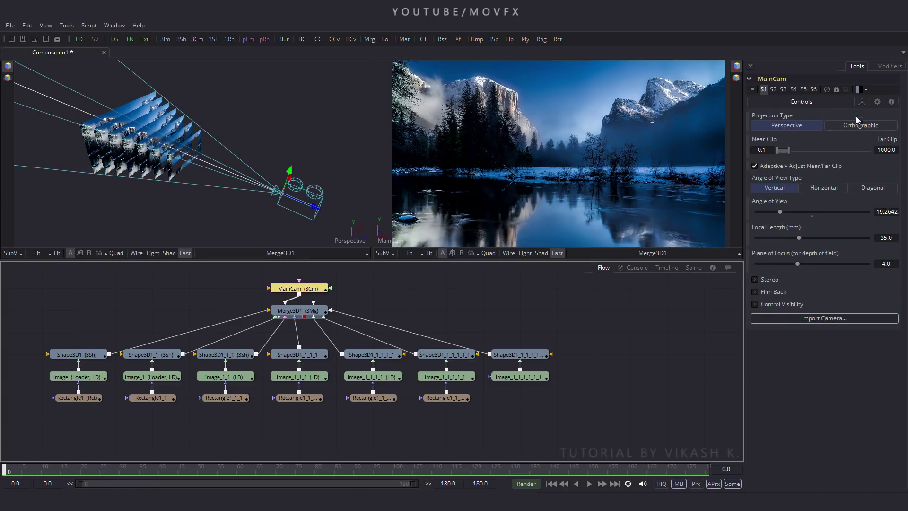
left_click(862, 102)
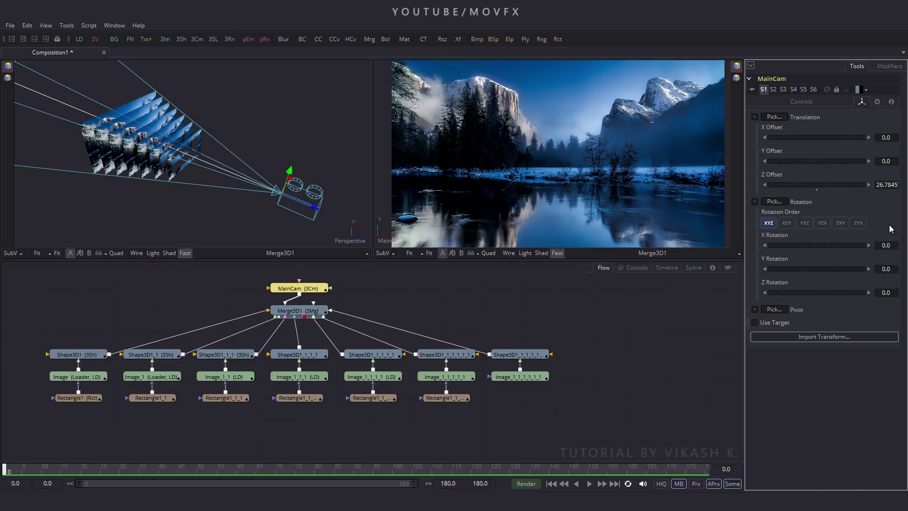
right_click(776, 180)
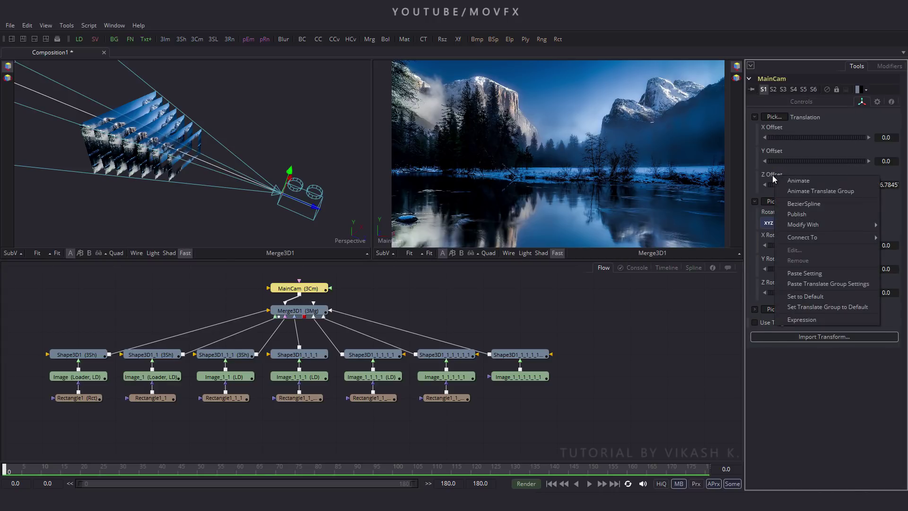
left_click(795, 180)
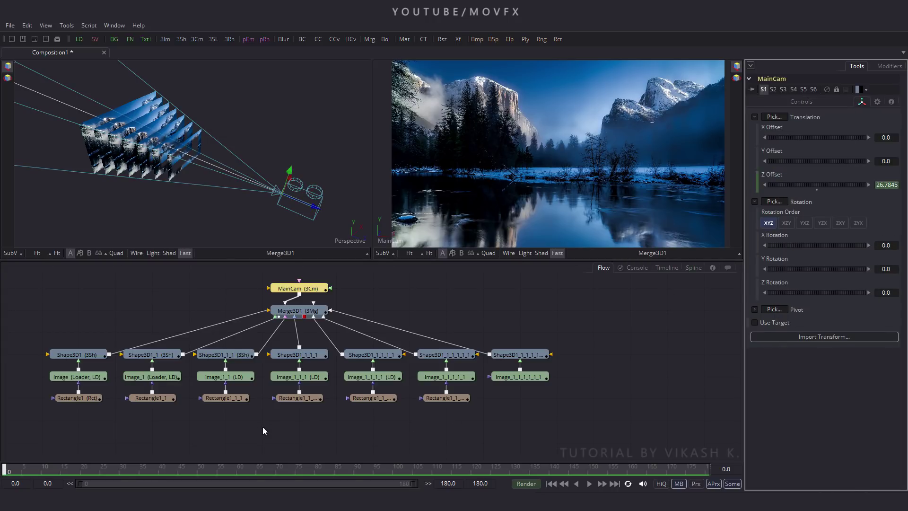
Go to frame 180 and set MainCam's Z offset to 10 as the end keyframe
mouse_move(290, 148)
left_mouse_down()
mouse_move(262, 152)
mouse_move(263, 91)
mouse_move(274, 151)
left_mouse_up()
left_click_drag(149, 470, 752, 466)
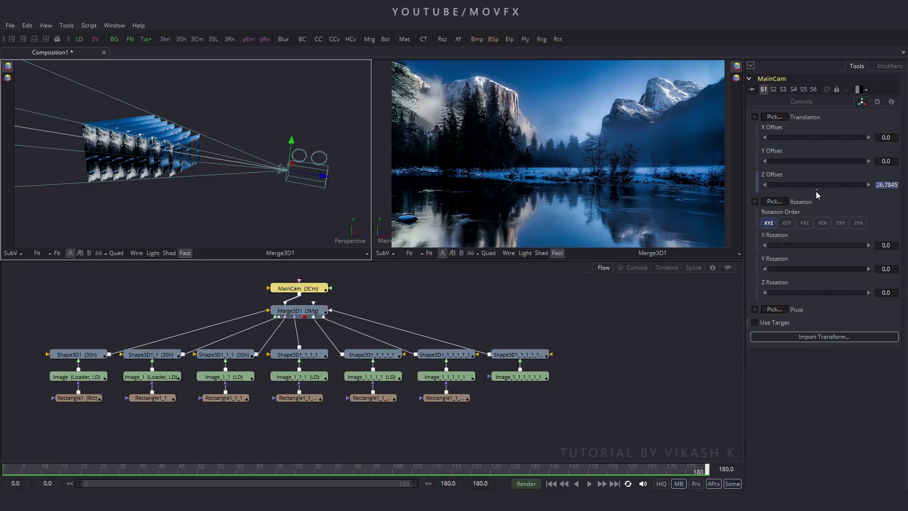
type("13.7")
key("Return")
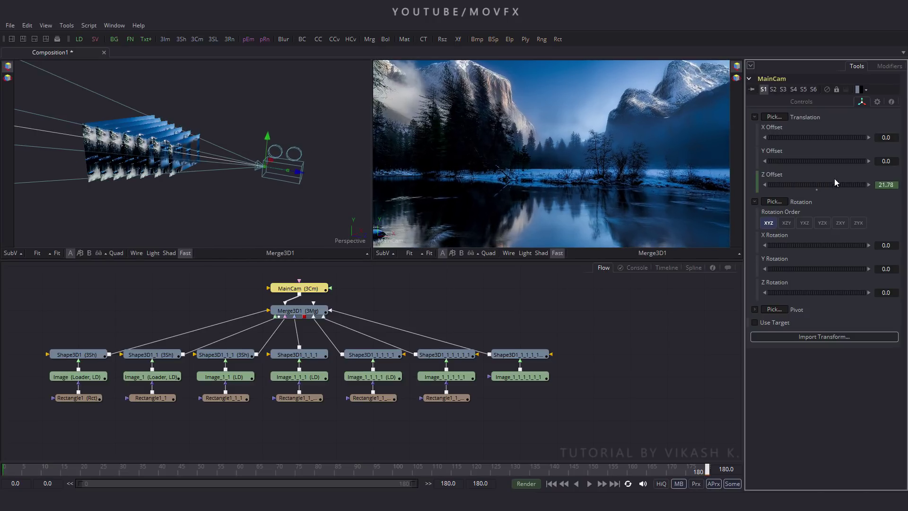
mouse_move(839, 188)
left_mouse_down()
mouse_move(816, 189)
mouse_move(846, 185)
left_mouse_up()
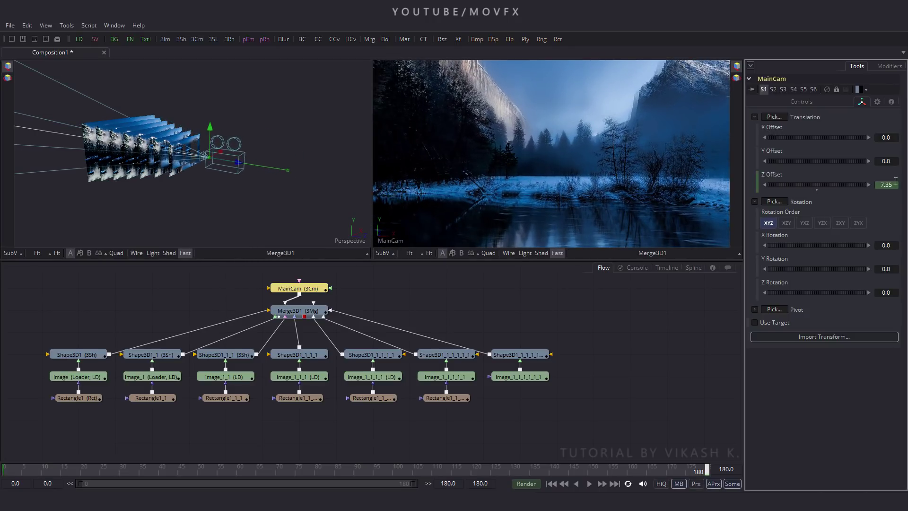
type("10")
key("Tab")
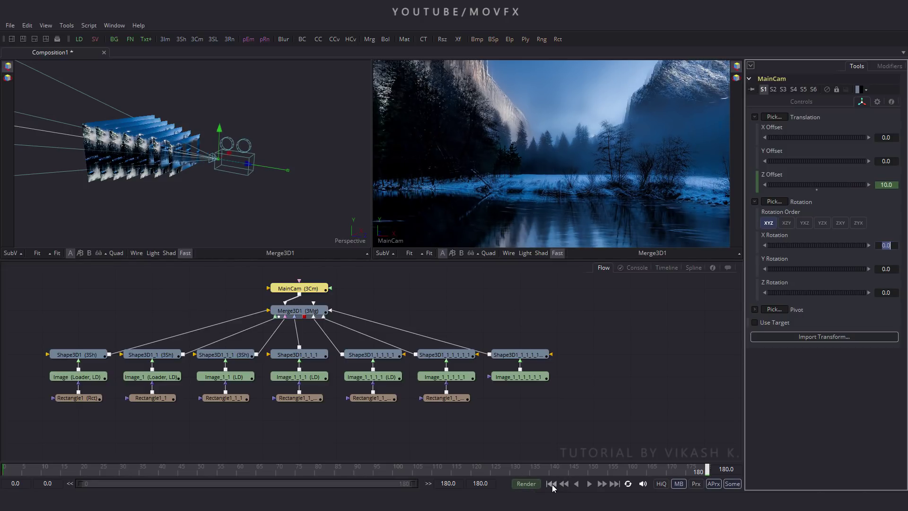
Play the camera move from the first frame to preview the parallax
left_click(552, 484)
left_click(591, 483)
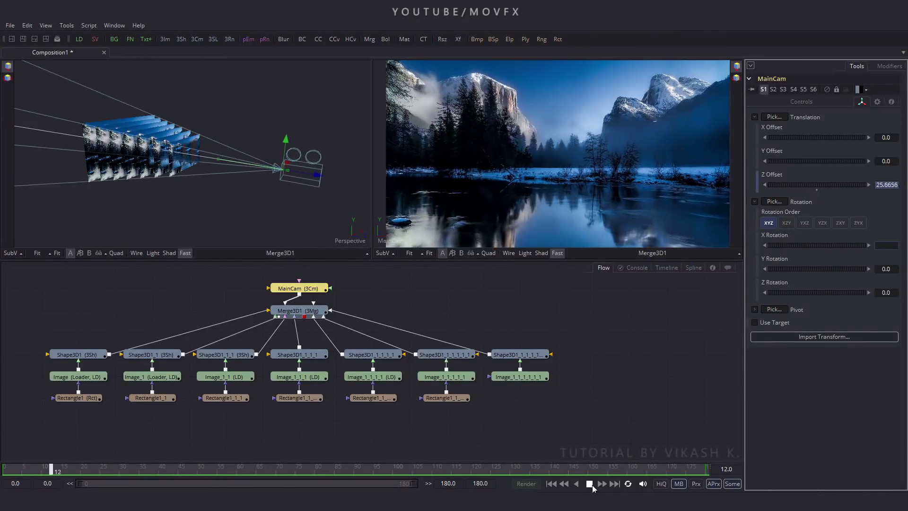
Stop playback, add a Text+ node shown in the first viewer, and enter PARALLAX and SLIDESHOW on two separate lines
left_click(589, 483)
left_click_drag(570, 321, 582, 337)
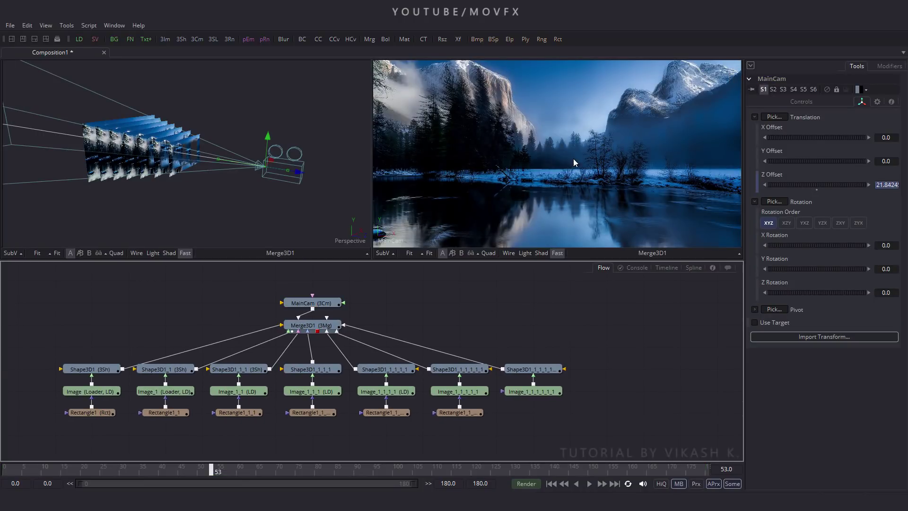
left_click(145, 39)
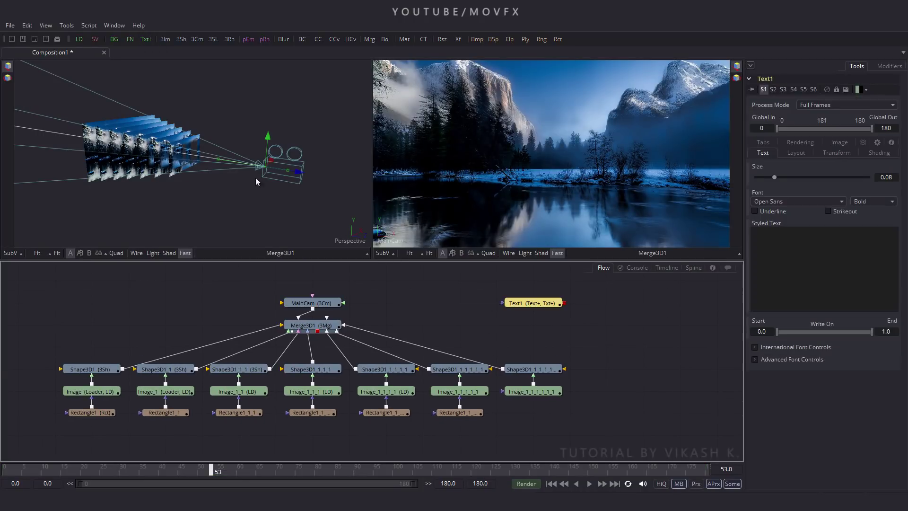
left_click_drag(532, 303, 142, 171)
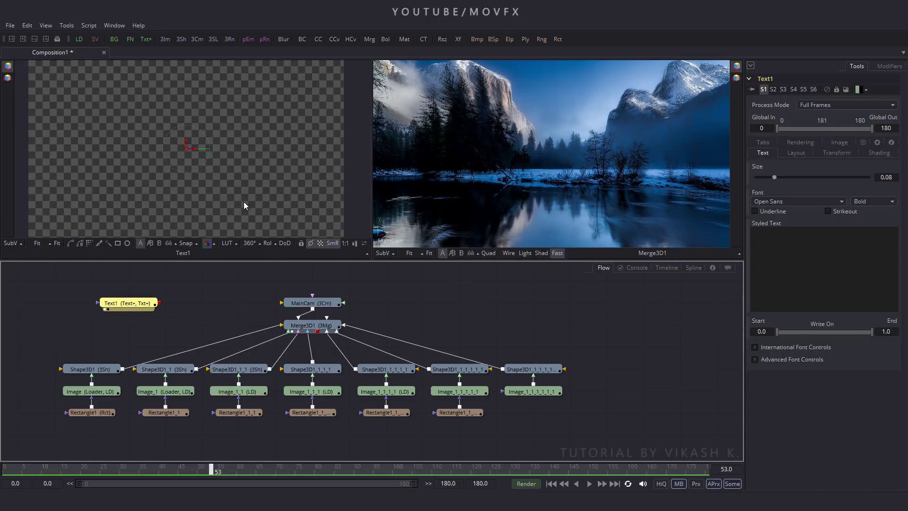
left_click(774, 244)
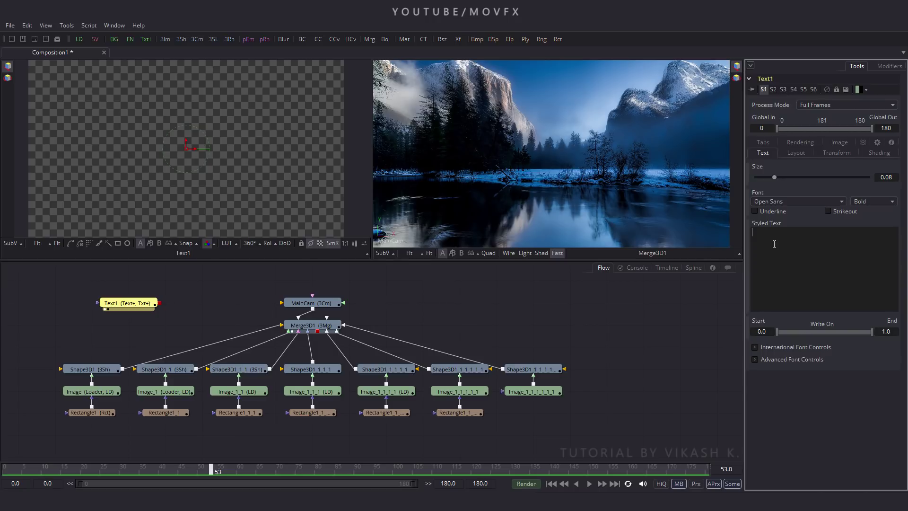
type("PARALLAX")
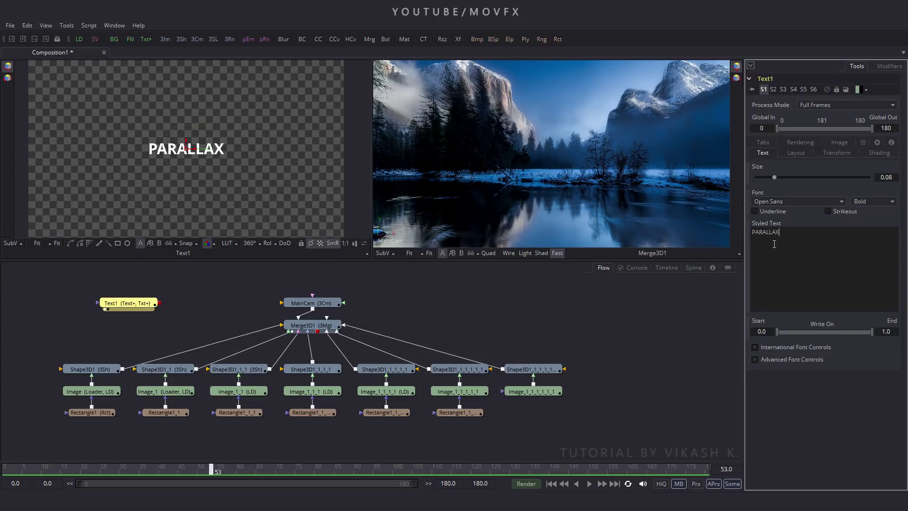
key("Return")
type("SLIDESHOW")
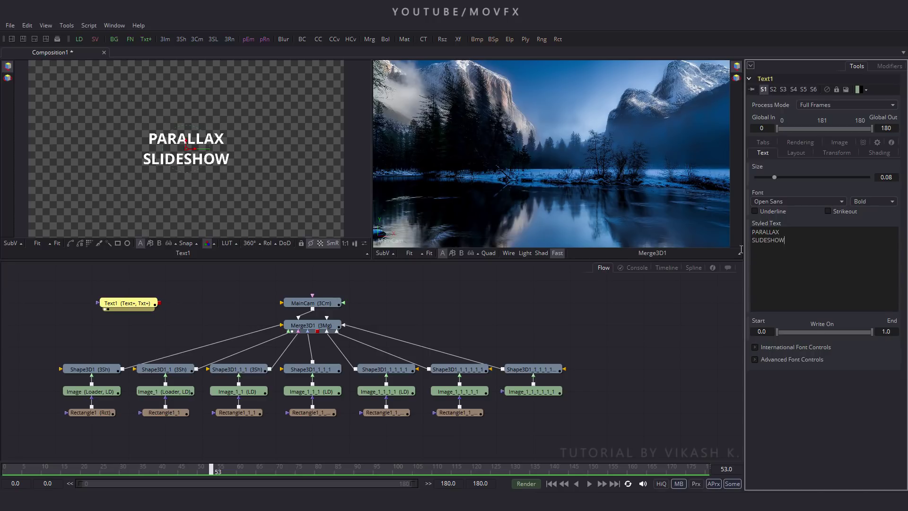
Apply Character Level Styling to the title's styled text and open the modifier's settings
key("ctrl+a")
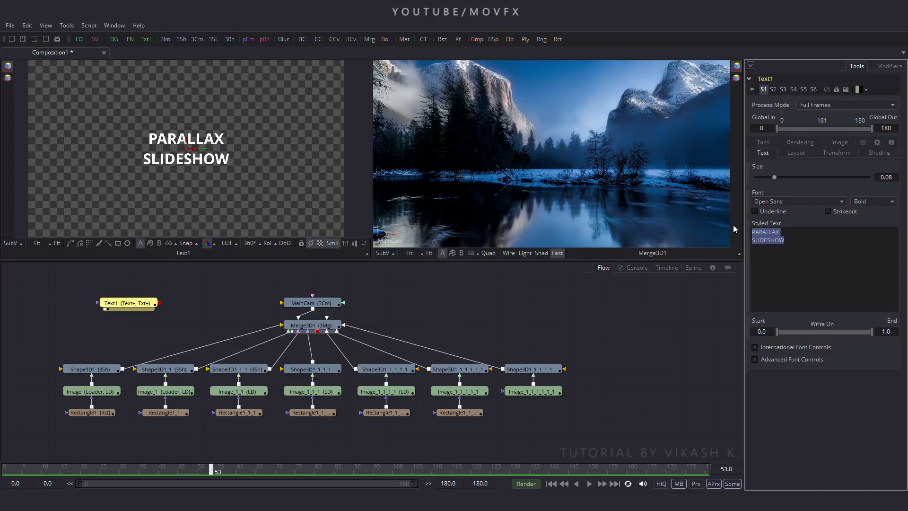
right_click(768, 233)
left_click(800, 275)
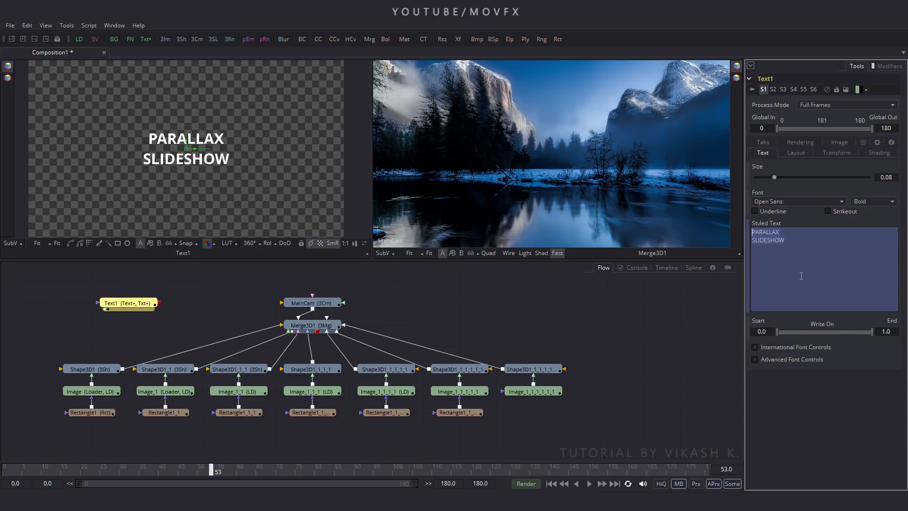
left_click(886, 68)
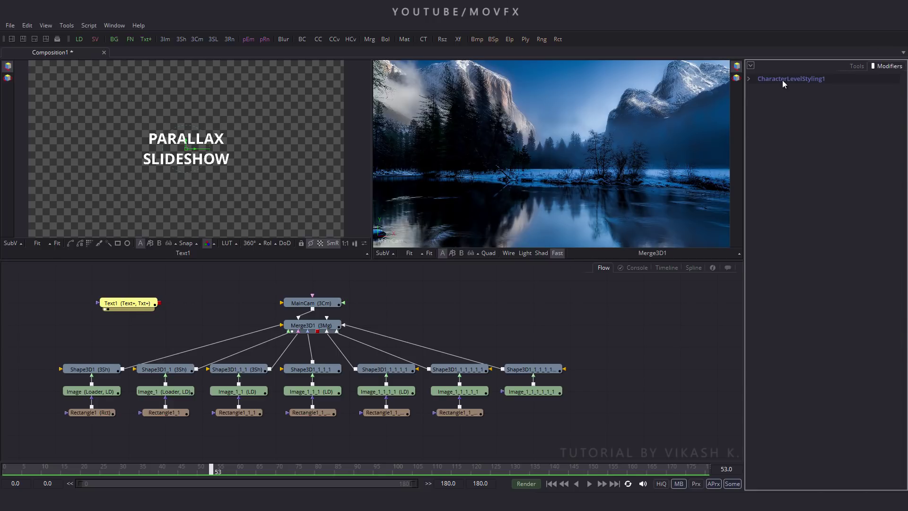
left_click(749, 79)
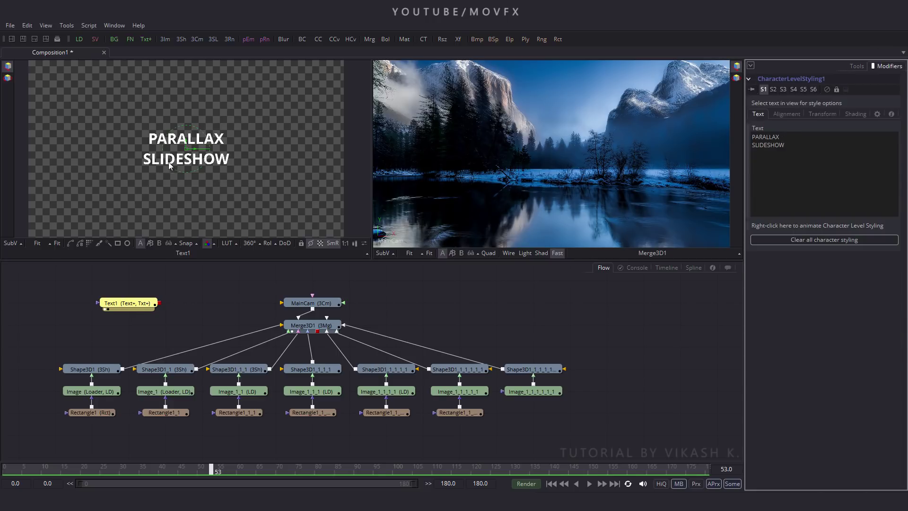
Set the font of both title lines to Century Gothic and the style of PARALLAX to Regular
left_click_drag(105, 109, 290, 204)
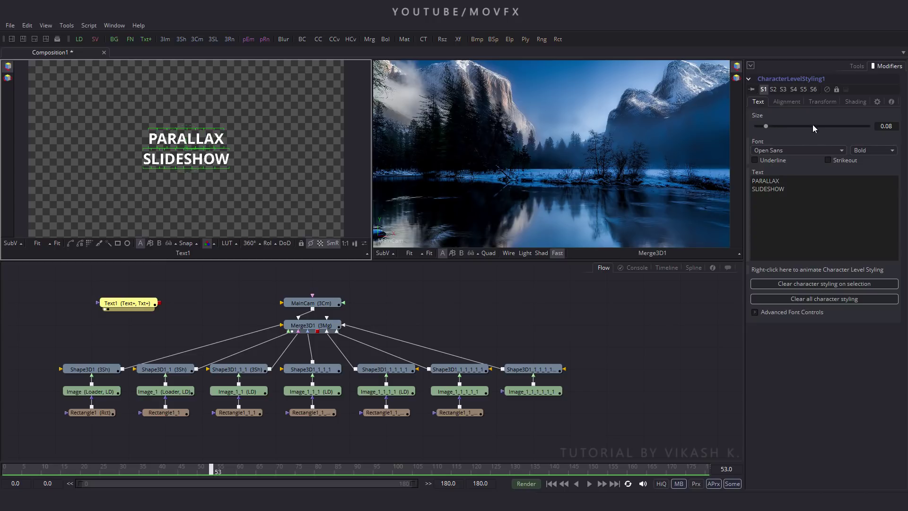
left_click(796, 150)
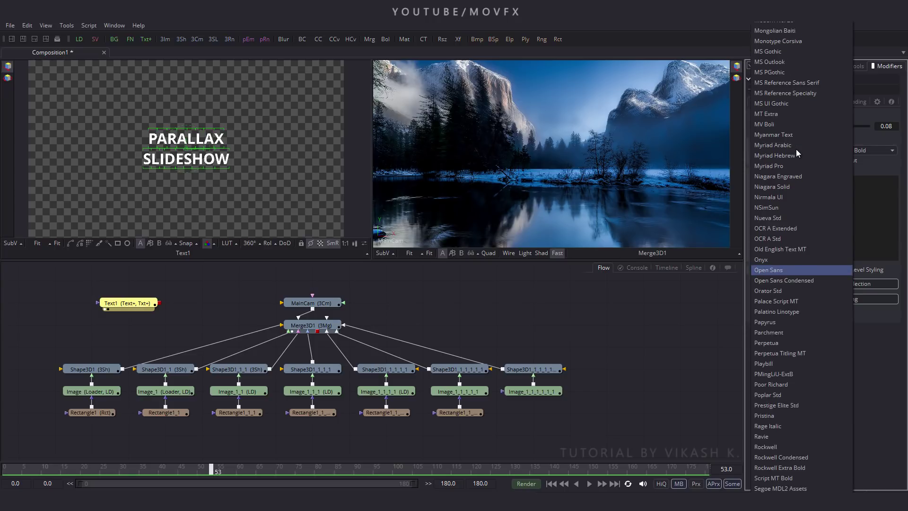
scroll(796, 149, "up", 10)
left_click(779, 135)
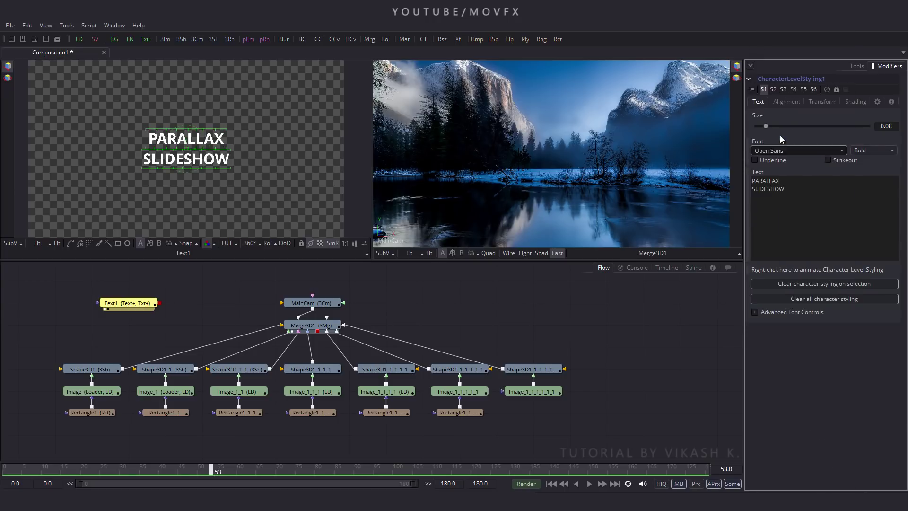
left_click_drag(115, 104, 291, 151)
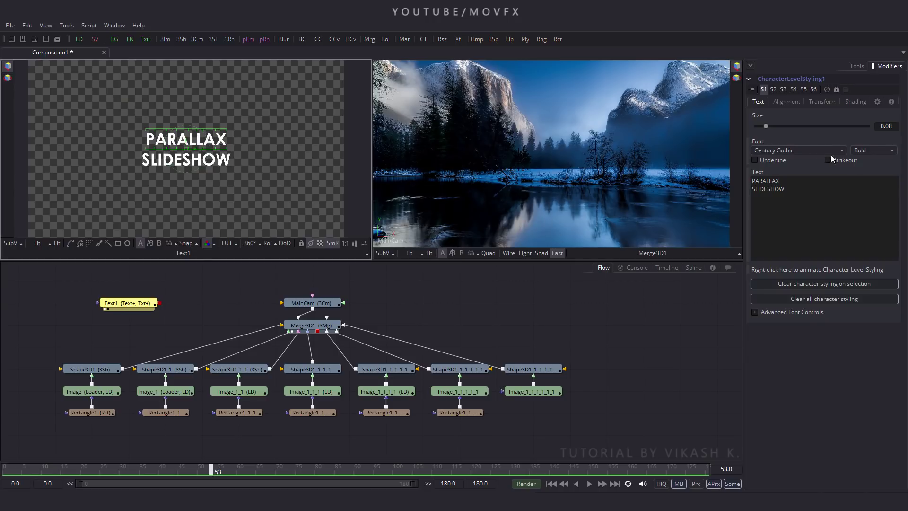
left_click(861, 149)
left_click(870, 182)
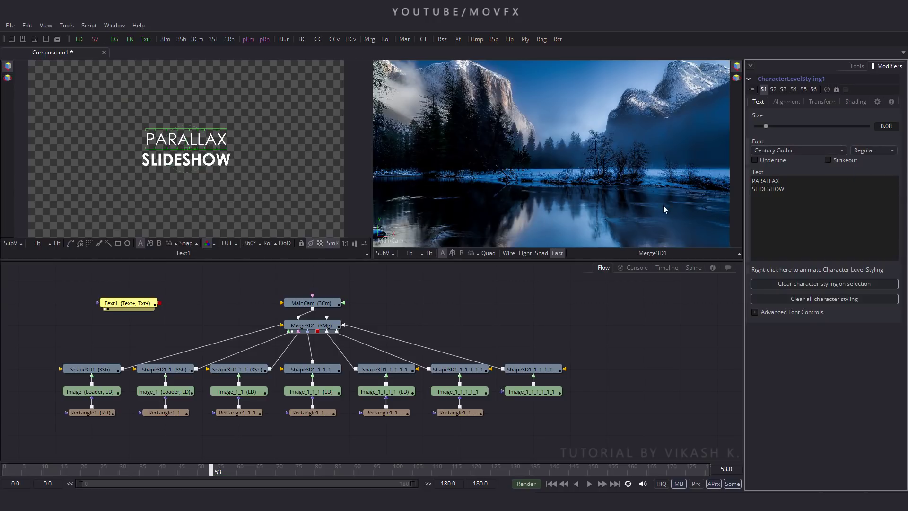
Enlarge both title lines to a size of about 0.09, with SLIDESHOW alone at about 0.109
left_click_drag(117, 186, 288, 112)
left_click_drag(765, 126, 776, 126)
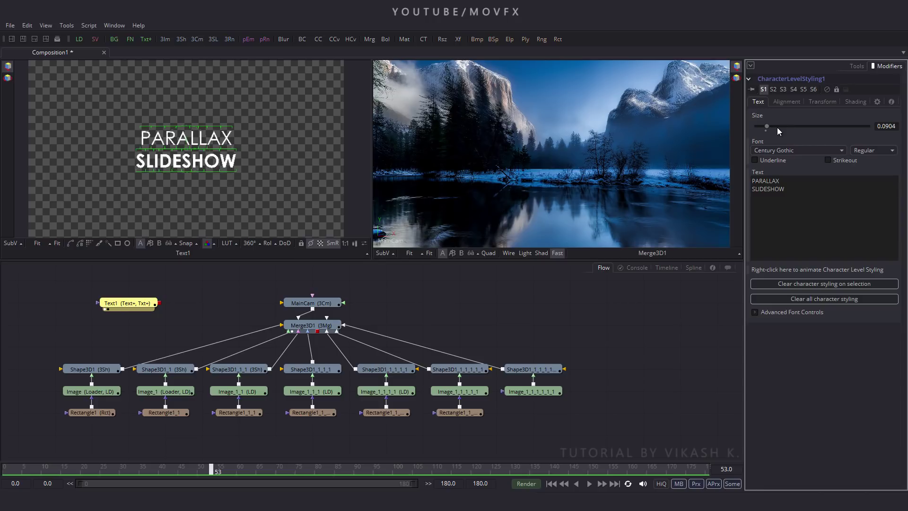
left_click(137, 201)
left_click_drag(91, 203, 314, 150)
left_click_drag(767, 126, 787, 125)
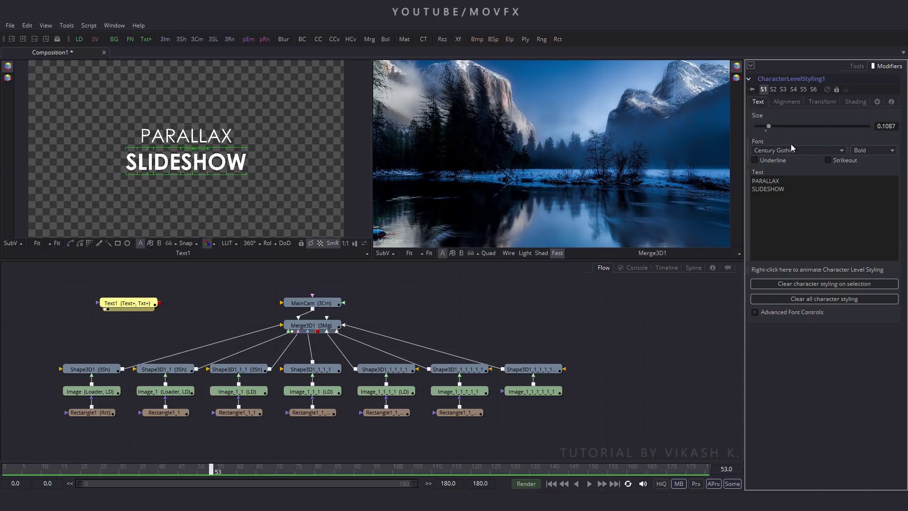
Bring SLIDESHOW closer to PARALLAX by setting its vertical alignment to about 0.3
left_click(823, 102)
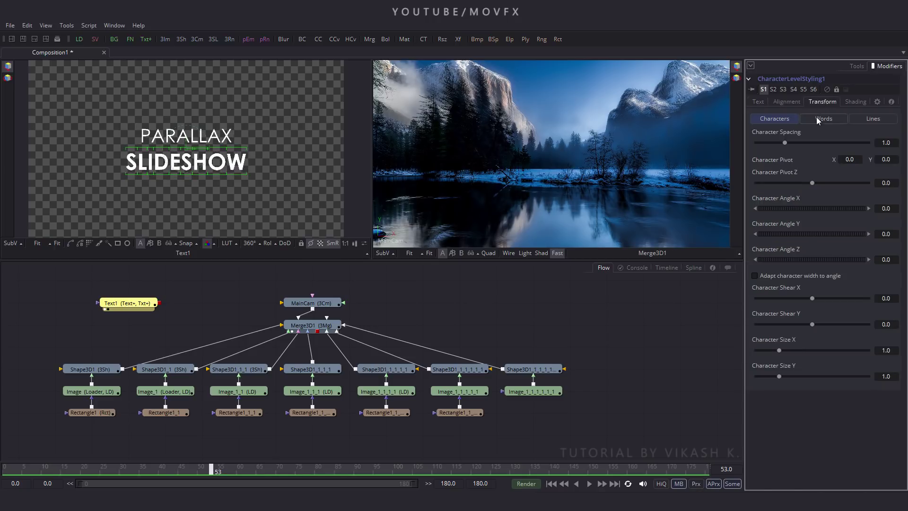
left_click(796, 104)
left_click_drag(813, 152, 828, 152)
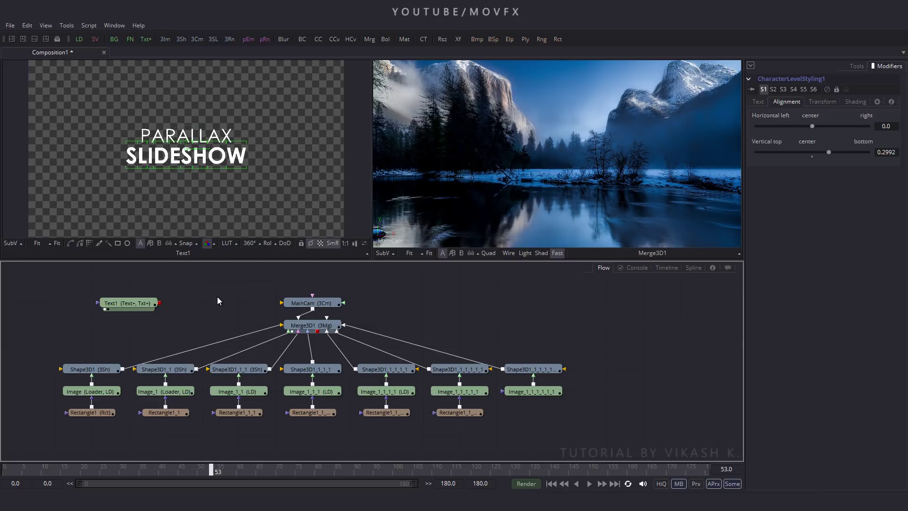
Animate Text1's Character Spacing with a keyframe of 1.0 at frame 180
left_click(132, 301)
left_click_drag(206, 467, 904, 477)
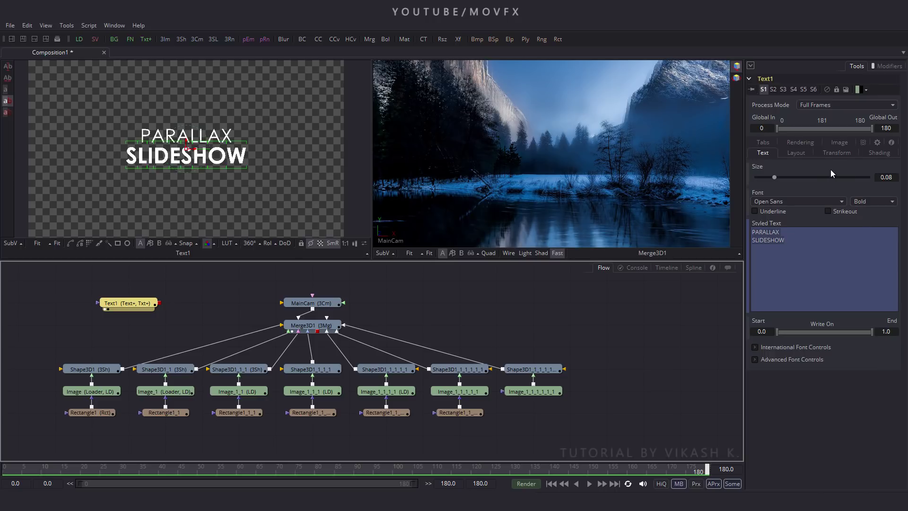
left_click(837, 153)
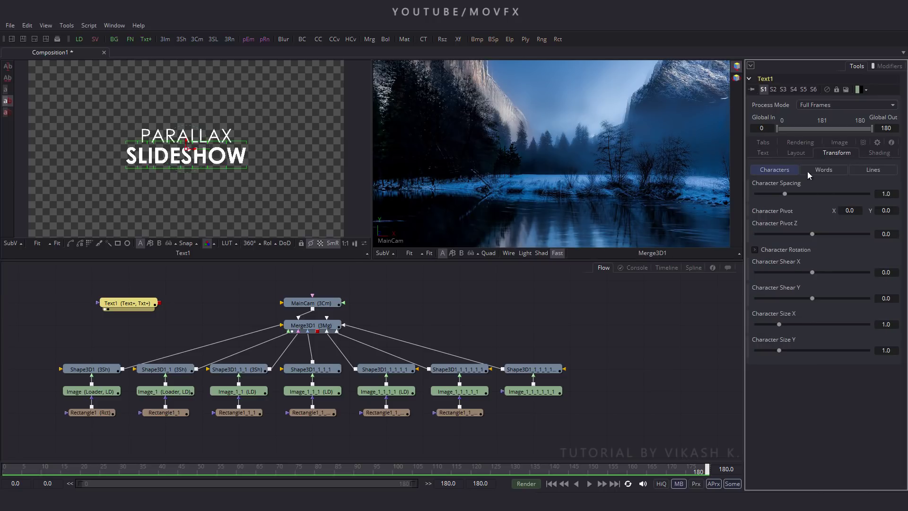
right_click(760, 188)
left_click(775, 190)
Go to frame 0 and set Text1's Character Spacing to 1.4 as the starting keyframe
left_click(5, 470)
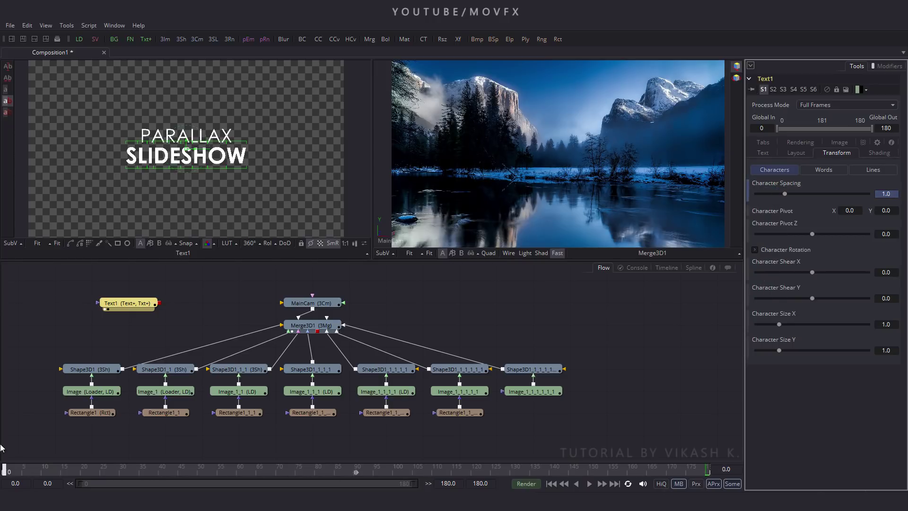
left_click_drag(896, 193, 866, 193)
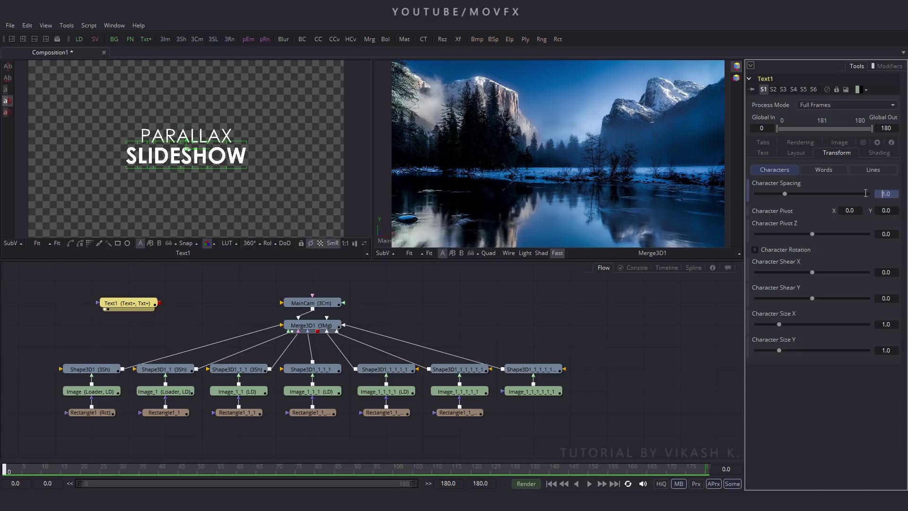
type("1.4")
key("Tab")
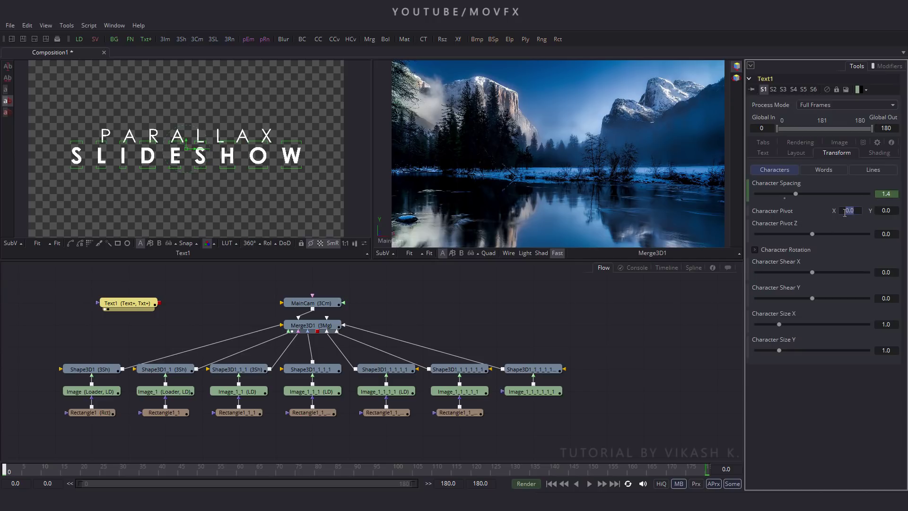
Add a Shape 3D node fed by Text1 and connect its output to Merge3D1
left_click_drag(137, 309, 100, 332)
left_click(180, 306)
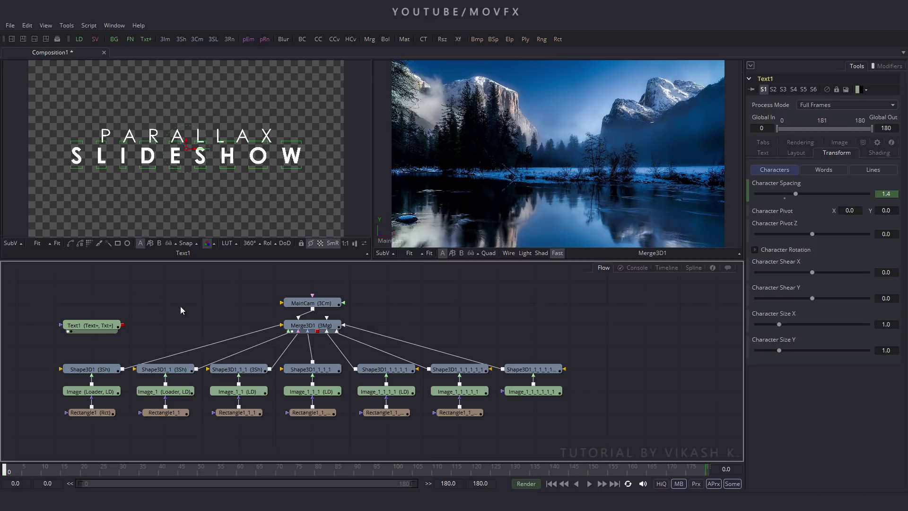
left_click(71, 29)
mouse_move(80, 41)
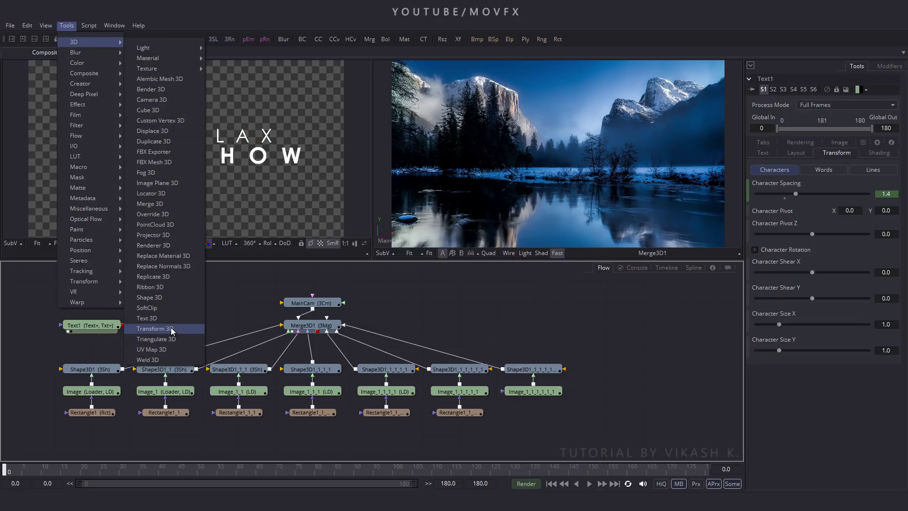
left_click(164, 297)
left_click_drag(169, 308, 175, 208)
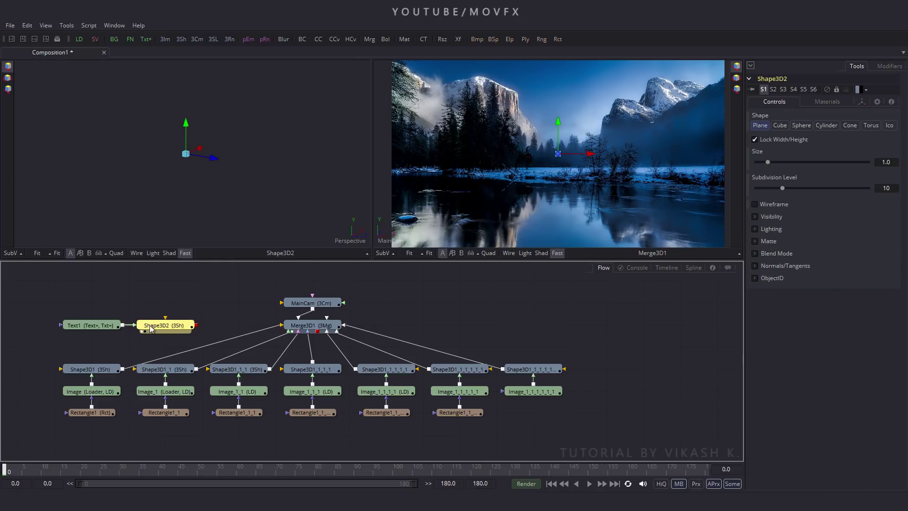
left_click_drag(196, 325, 282, 325)
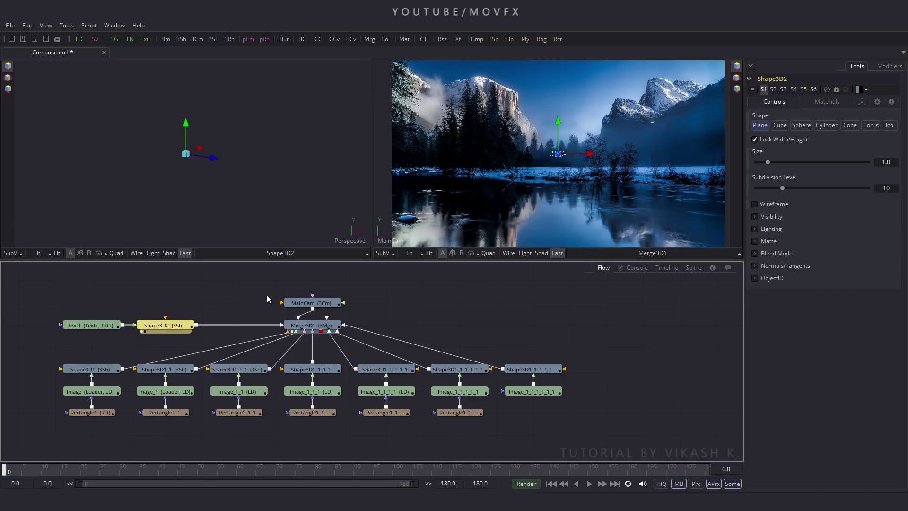
Unlock the text plane's width and height and set them to 16 and 9
left_click(776, 141)
left_click(886, 162)
type("16")
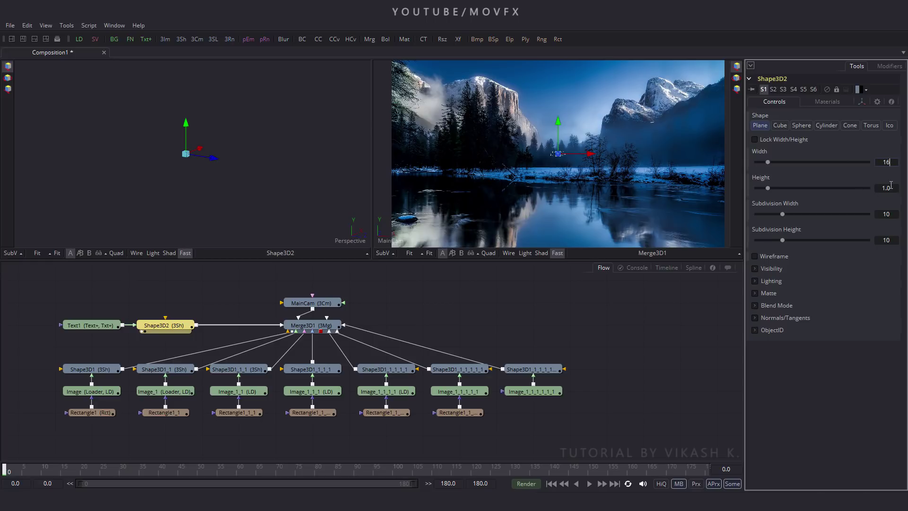
key("Tab")
type("9")
key("Tab")
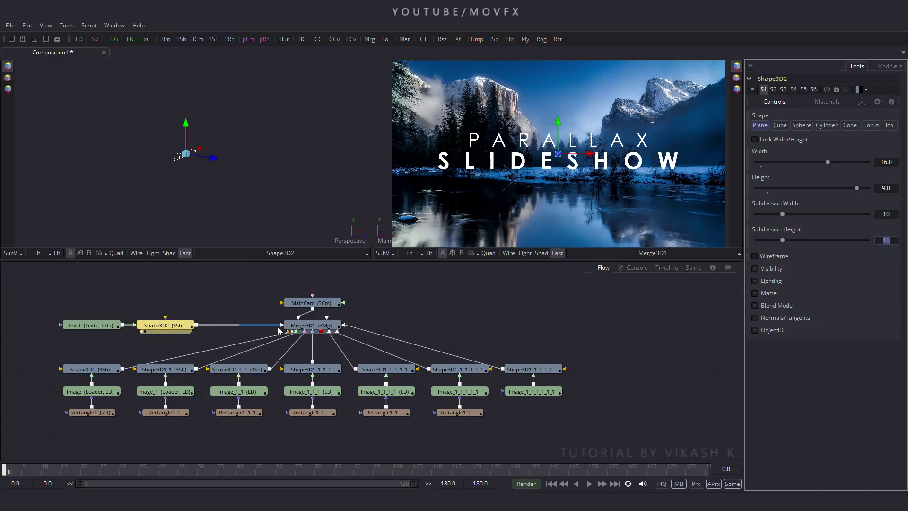
Show Merge3D1 in the Perspective viewer, move the text plane back between the image layers, and check the title at frame 180
left_click(298, 328)
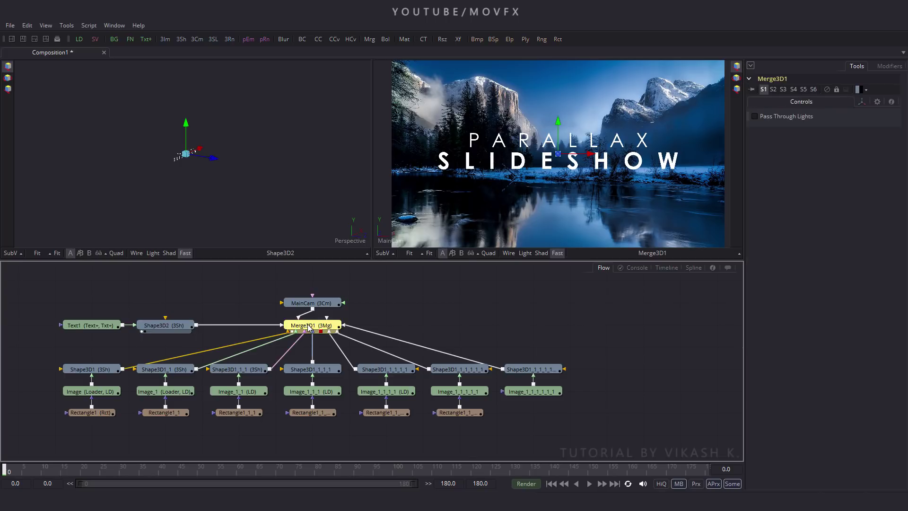
key("1")
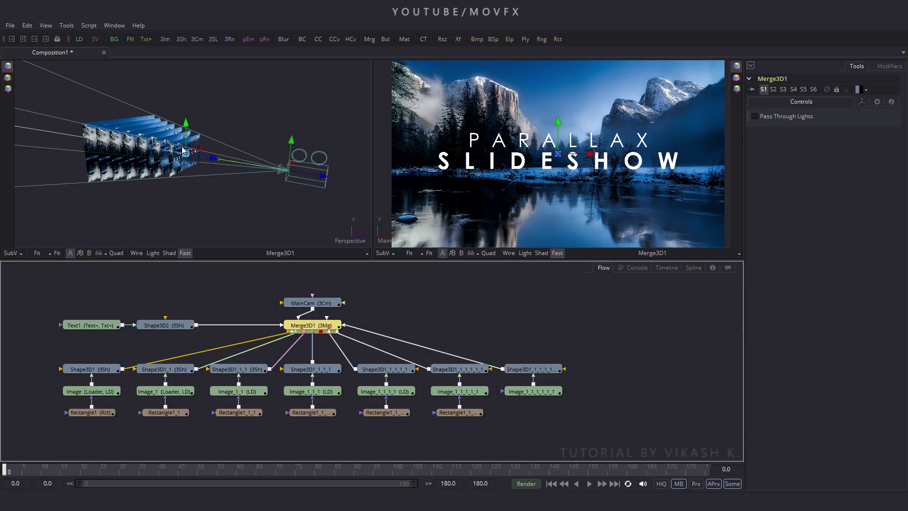
left_click_drag(281, 121, 177, 152)
left_click(144, 326)
left_click_drag(223, 179, 242, 218)
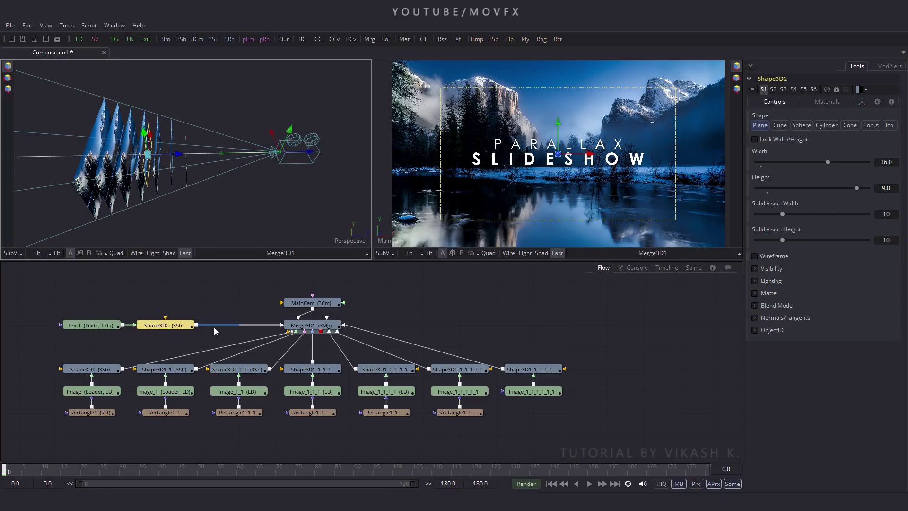
left_click(174, 329)
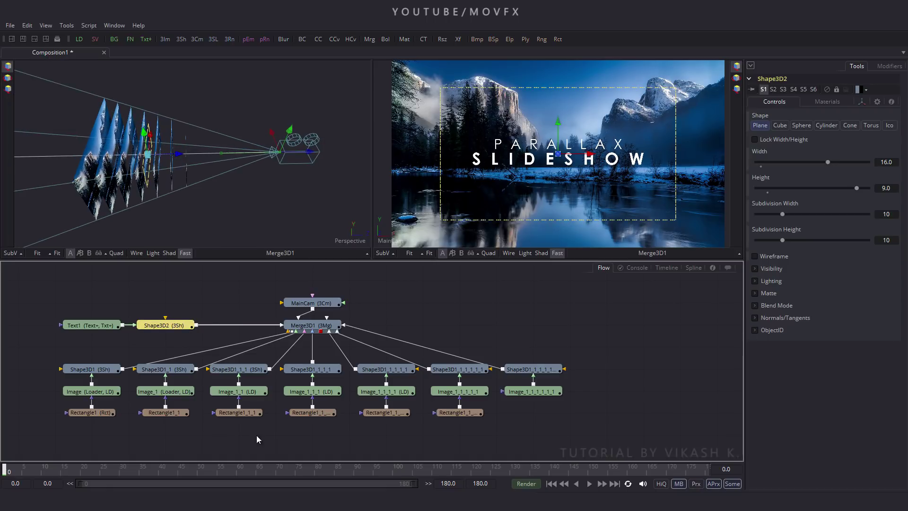
left_click_drag(341, 472, 730, 470)
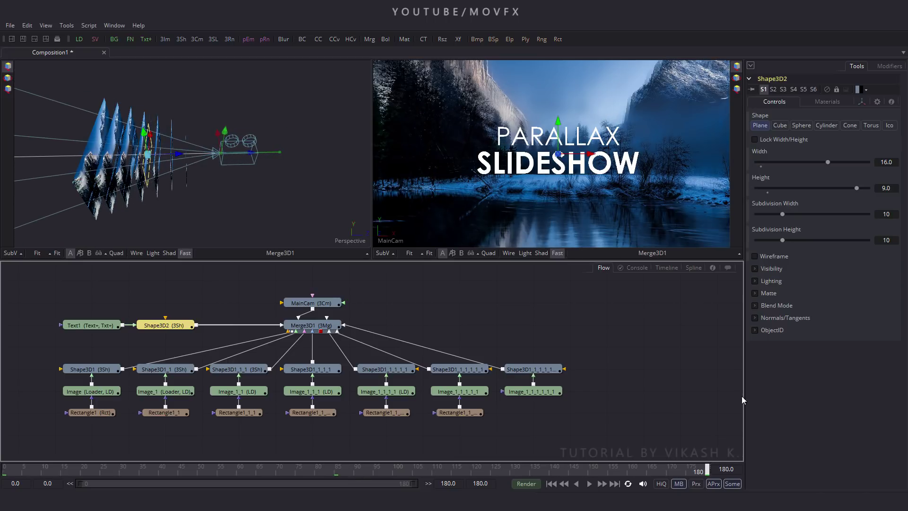
Animate the text plane Shape3D2's X Rotation from the current frame 180 and set it to -90 at frame 0
left_click(860, 102)
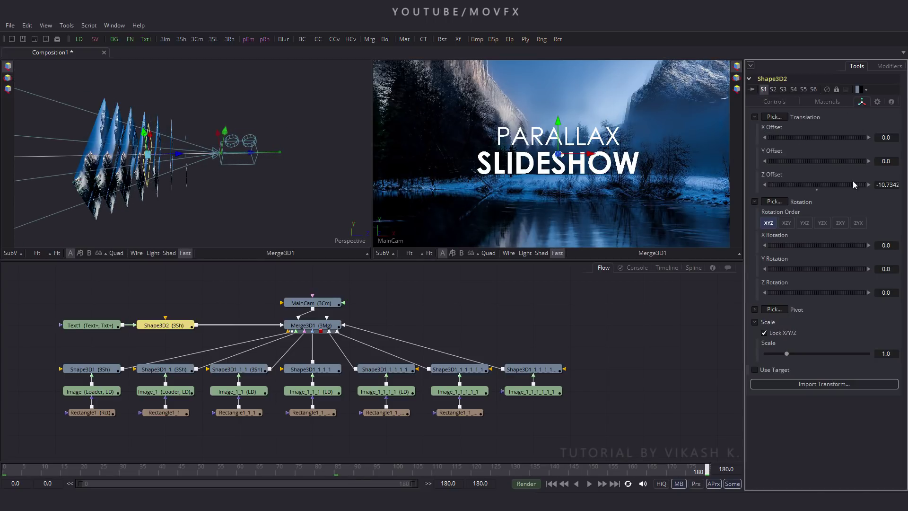
right_click(774, 235)
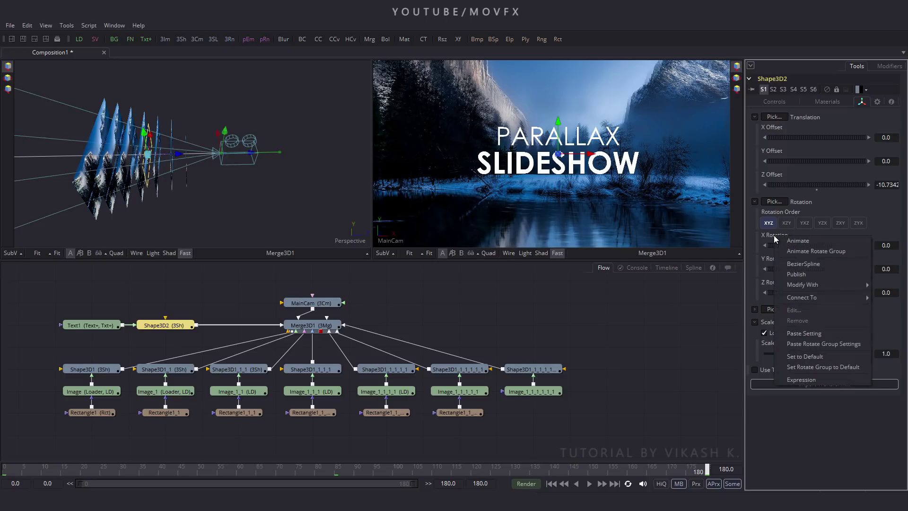
left_click(792, 242)
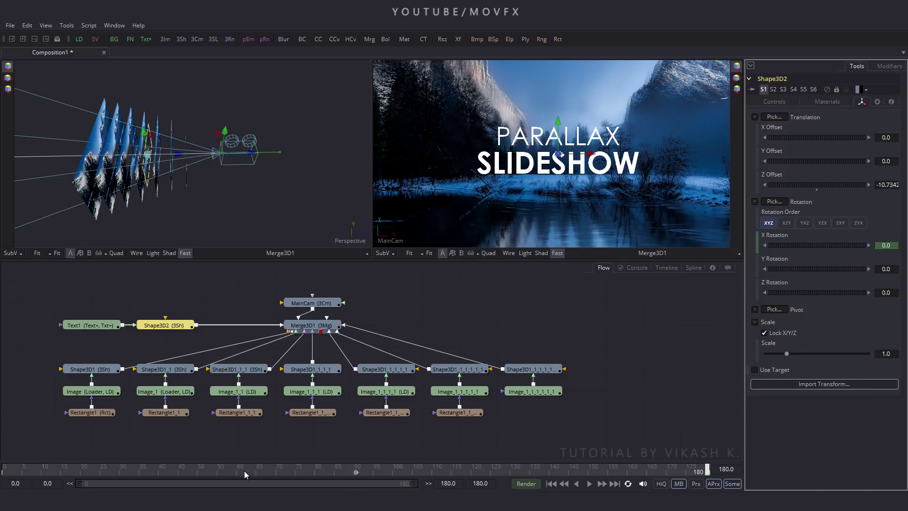
left_click(1, 466)
type("-90")
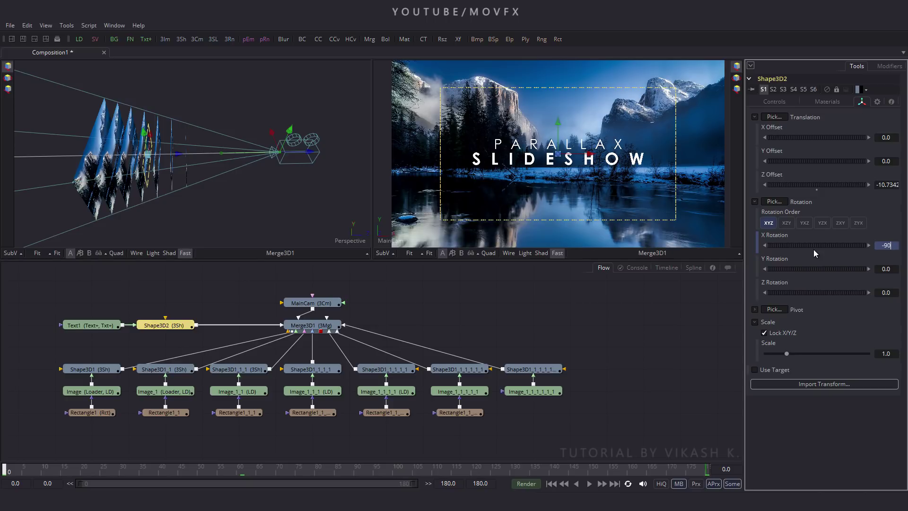
key("Return")
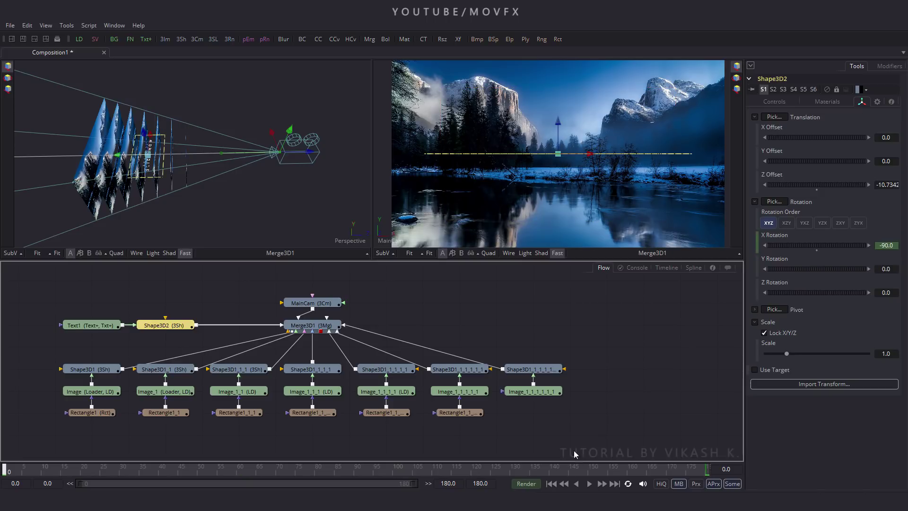
Play back the title's rotation animation from frame 0 and return to the first frame
left_click(590, 483)
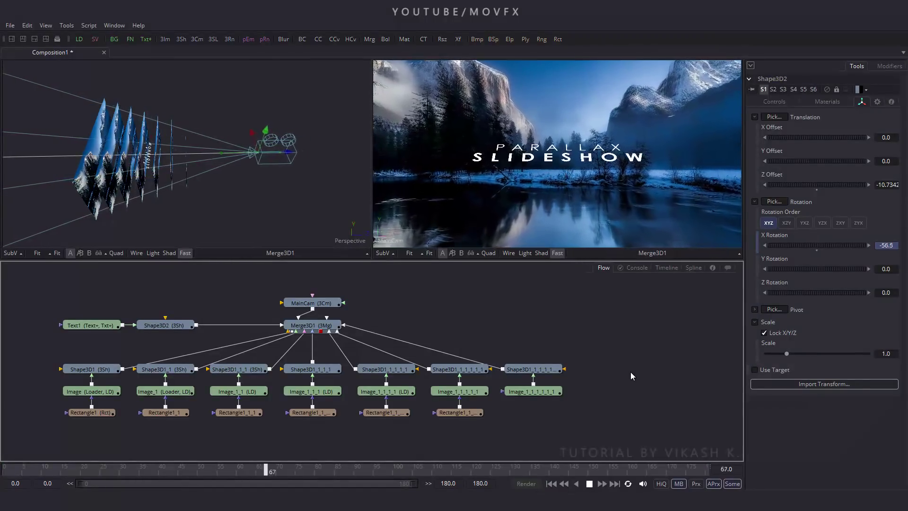
key("space")
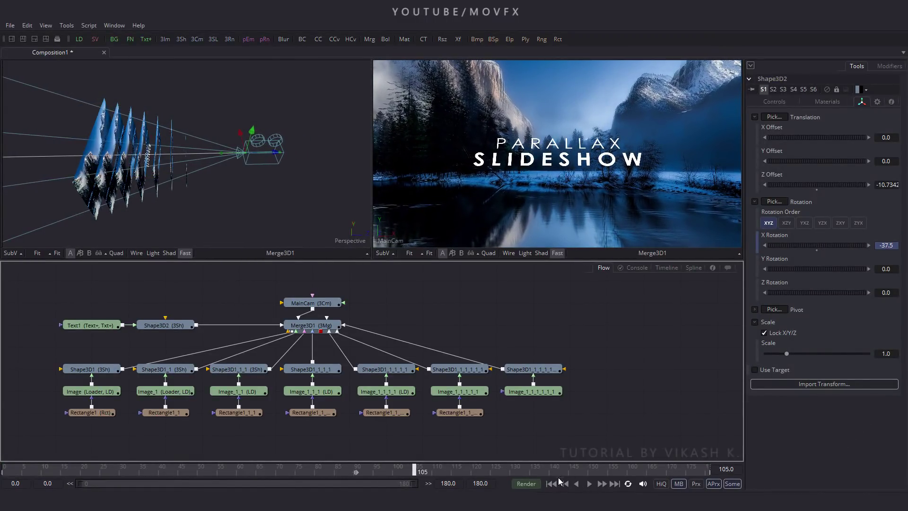
left_click(551, 483)
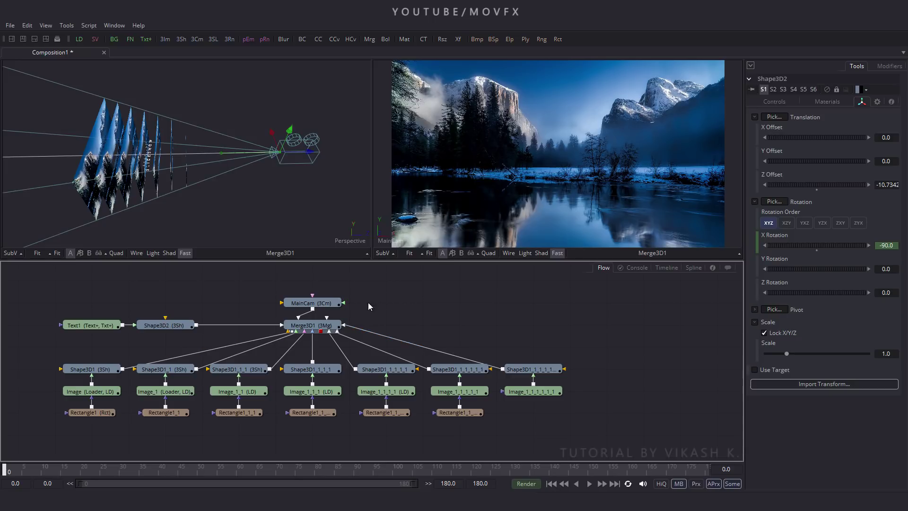
Start animating MainCam's X Offset with a keyframe of 0 at frame 60
left_click(311, 302)
left_click_drag(21, 471, 239, 477)
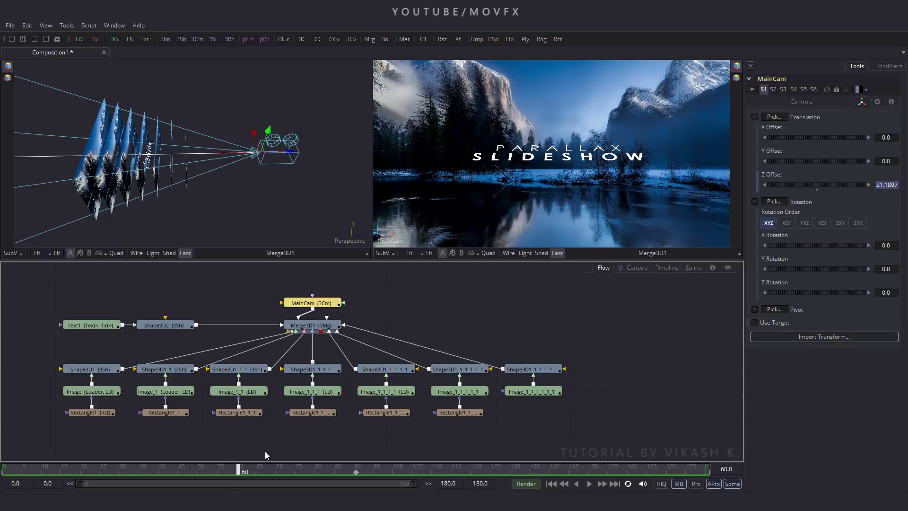
right_click(769, 132)
left_click(781, 137)
Set MainCam's X Offset to -1 at frame 0
left_click(551, 483)
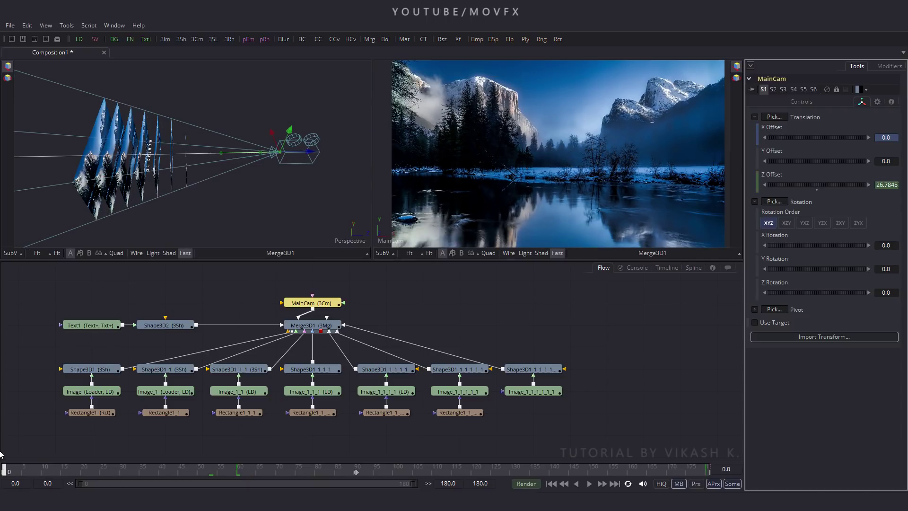
left_click(886, 137)
type("-1")
key("Tab")
type("3")
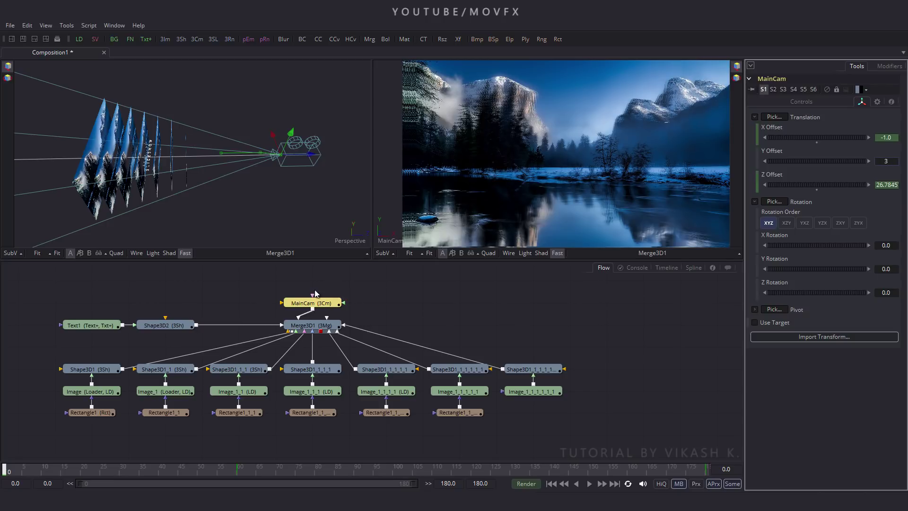
Key MainCam's X Offset at 0 on frame 150 and set it to 1 on frame 180
left_click_drag(33, 471, 590, 479)
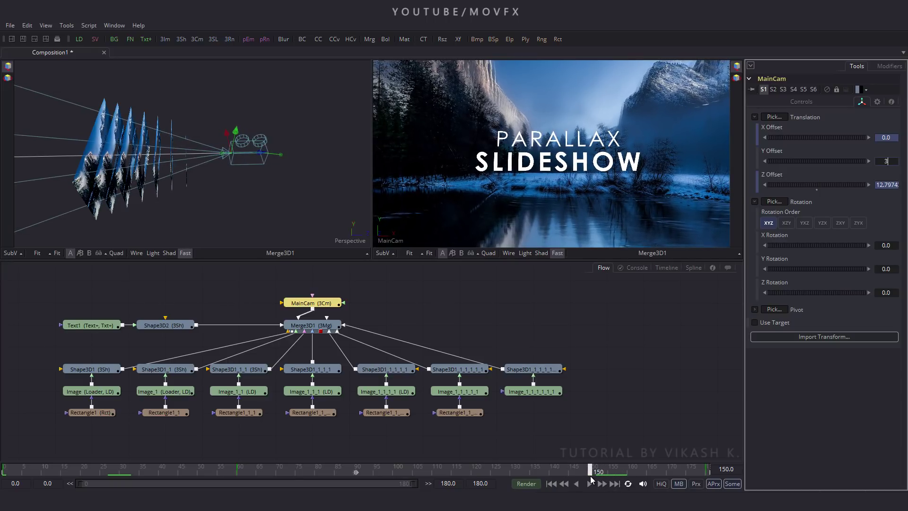
right_click(769, 129)
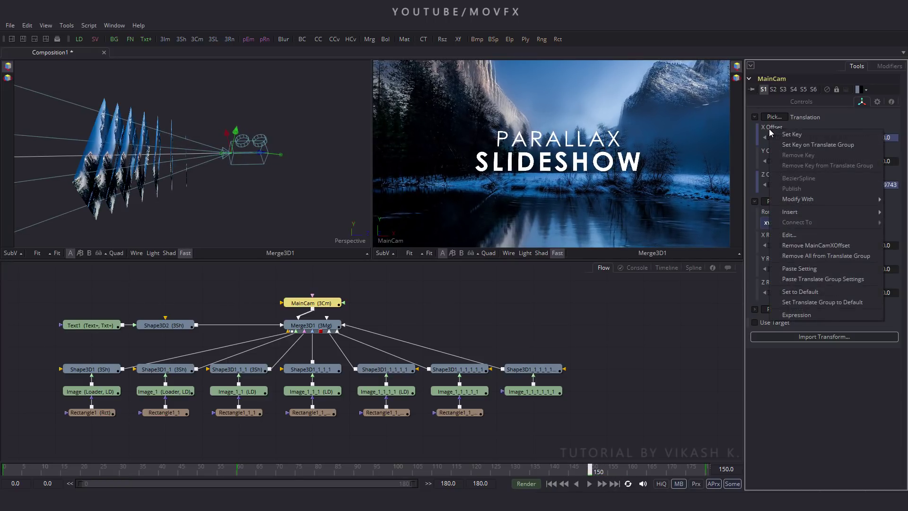
left_click(792, 134)
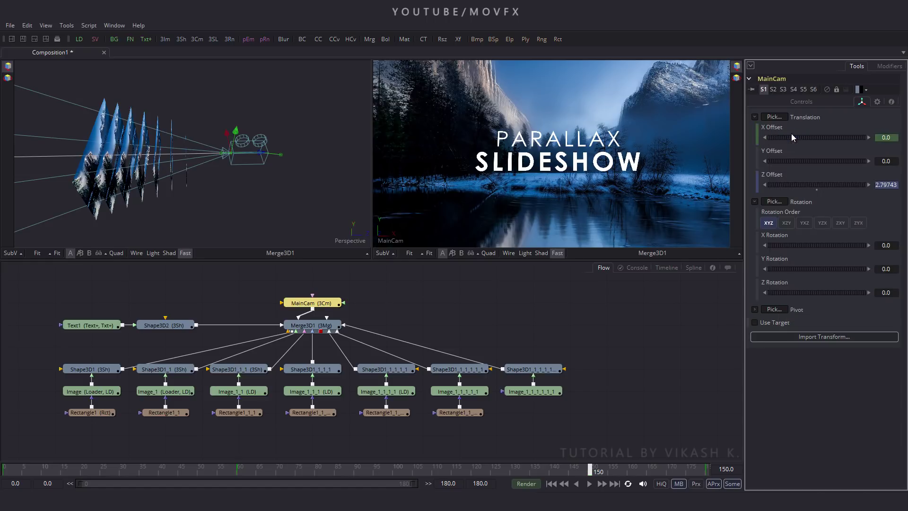
left_click_drag(590, 470, 707, 470)
type("10.0")
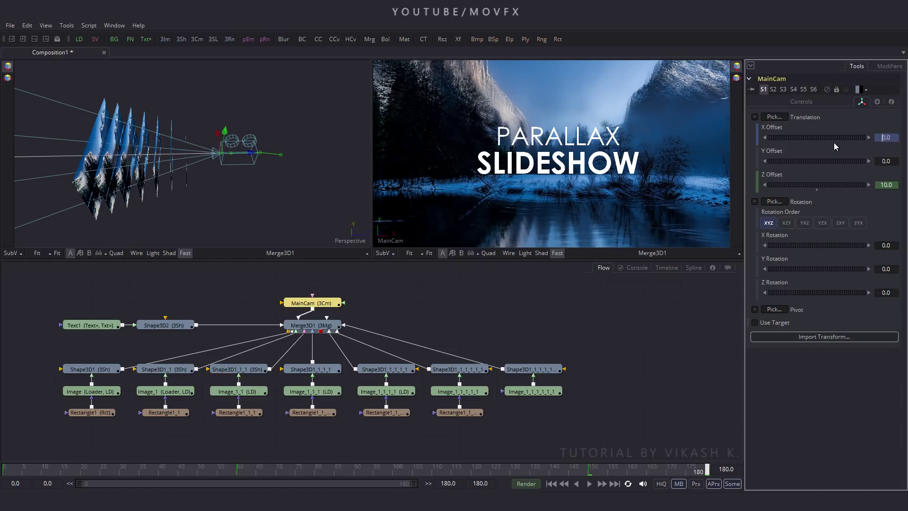
key("Tab")
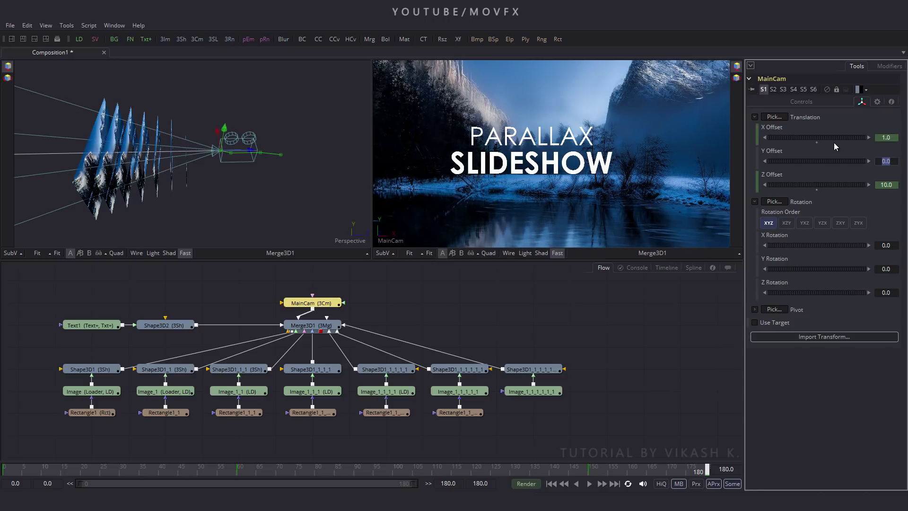
Play the animation from the start to check MainCam's sideways movement
left_click(558, 482)
left_click(588, 483)
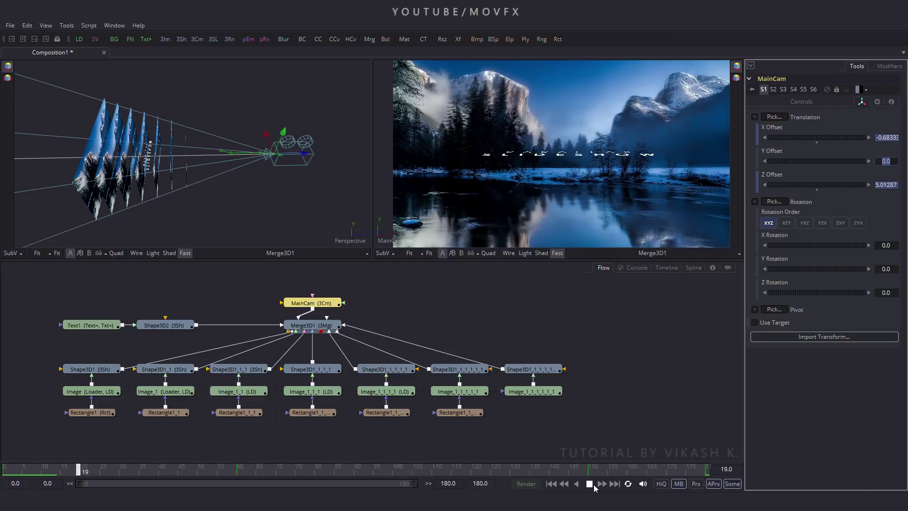
left_click(594, 485)
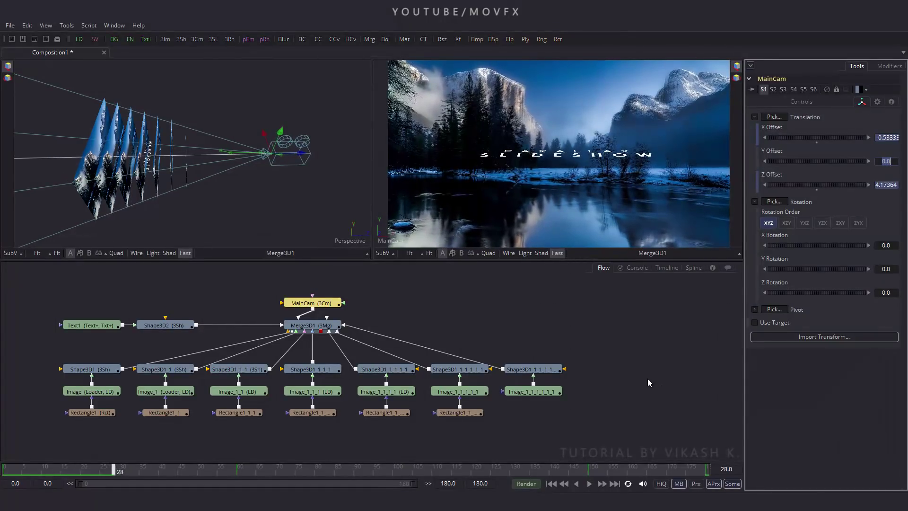
Smooth Shape3D2's X Rotation curve in the spline editor and extend the last keyframe's handle back to frame 0
left_click(692, 268)
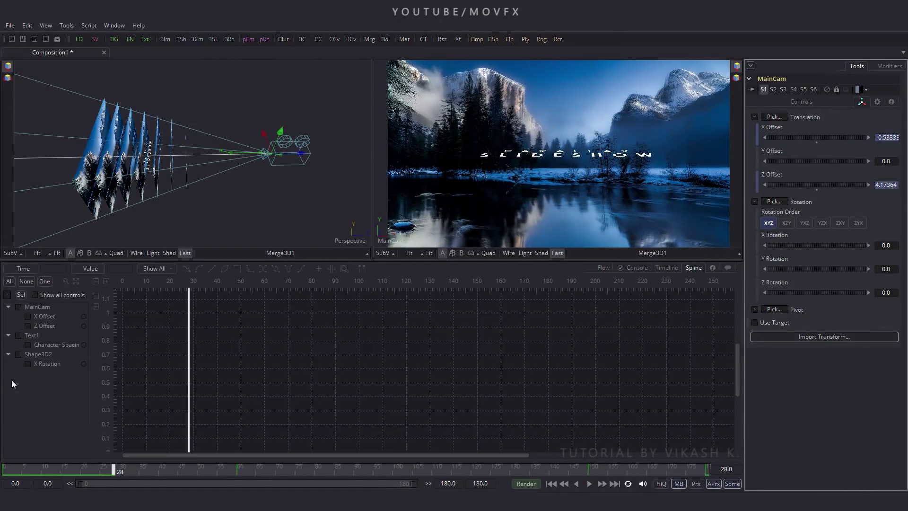
left_click(29, 363)
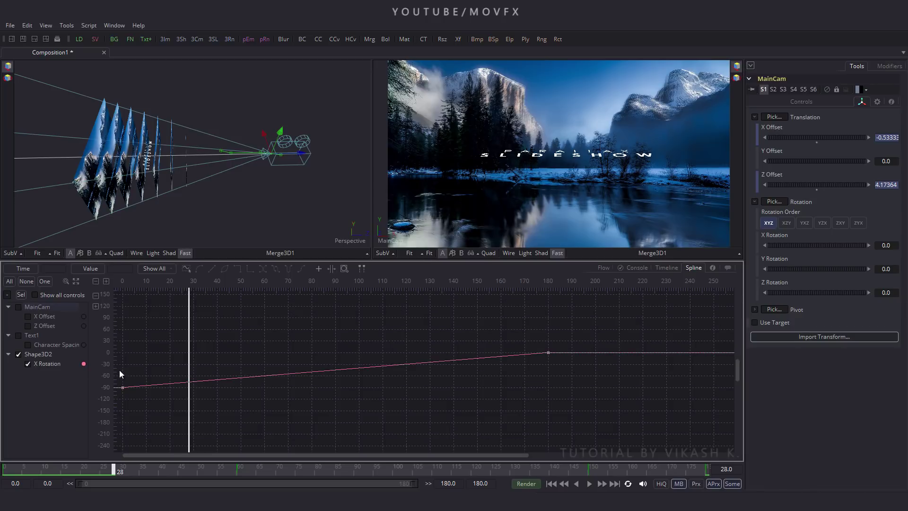
left_click(76, 281)
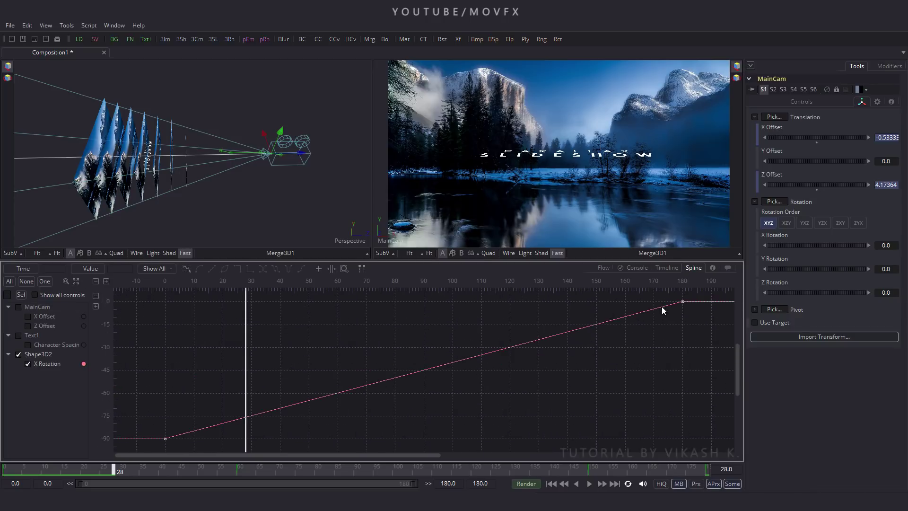
left_click_drag(691, 294, 145, 449)
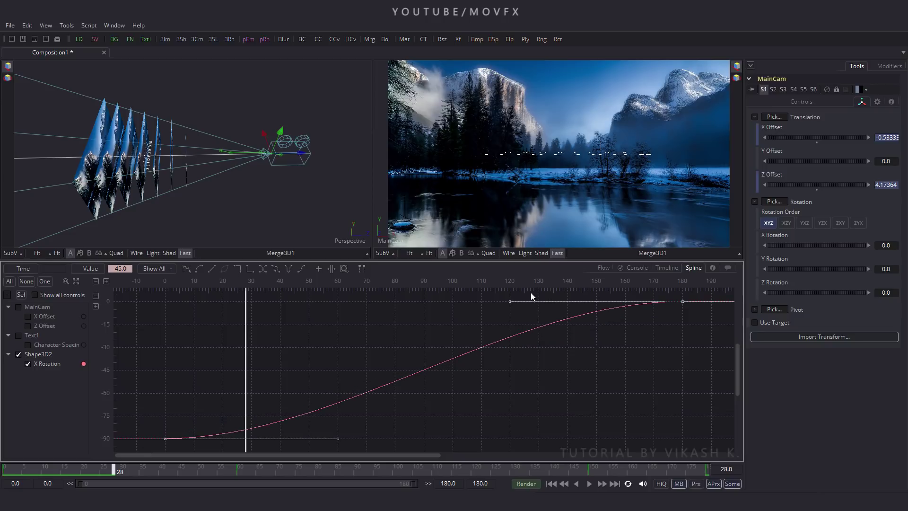
left_click_drag(509, 306, 163, 308)
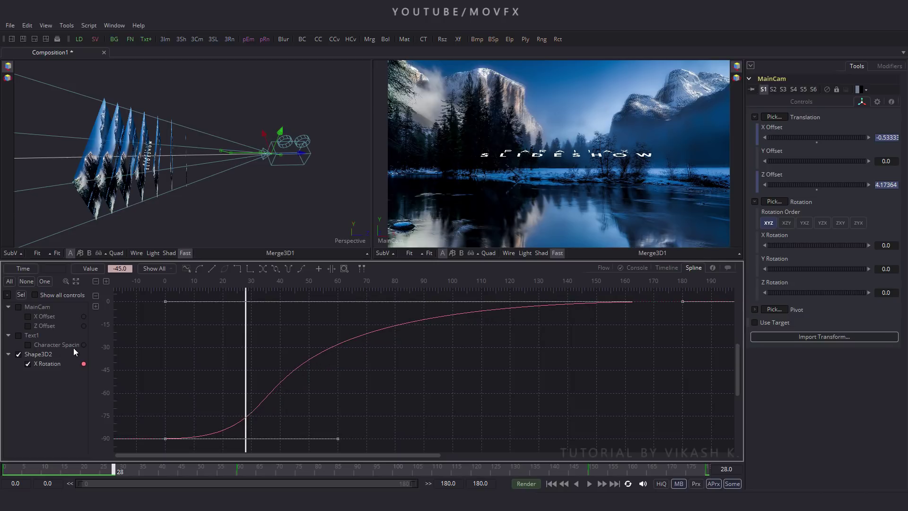
Show only Text1's Character Spacing curve, smooth its keyframes, and extend the last keyframe's handle back to frame 0
left_click(29, 345)
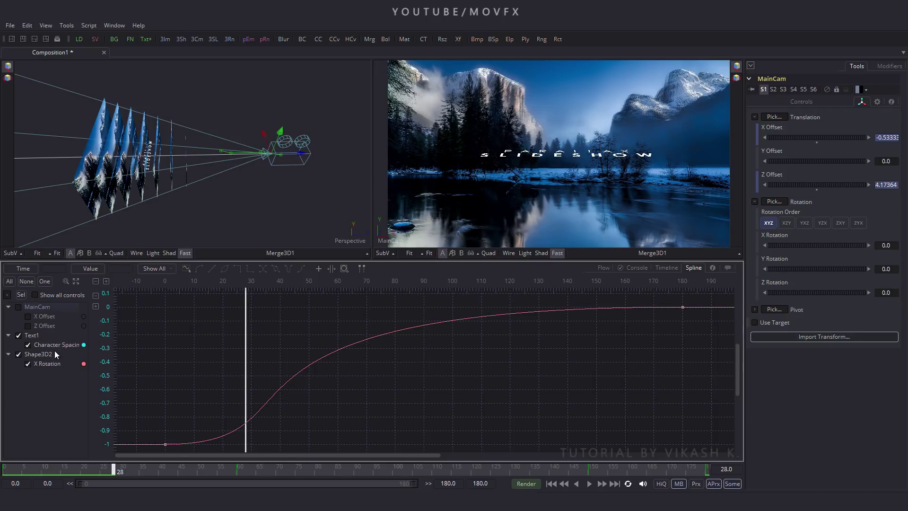
left_click(46, 280)
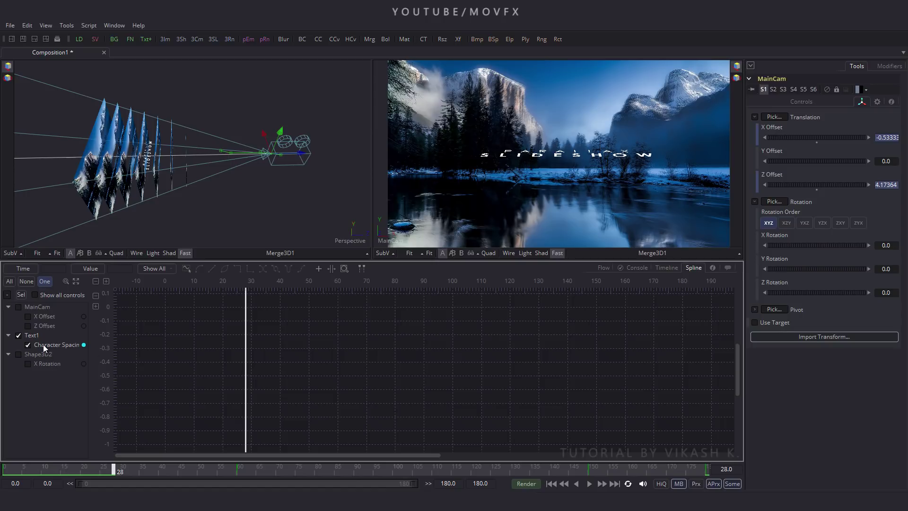
left_click(75, 281)
left_click_drag(153, 294, 690, 446)
key("shift+s")
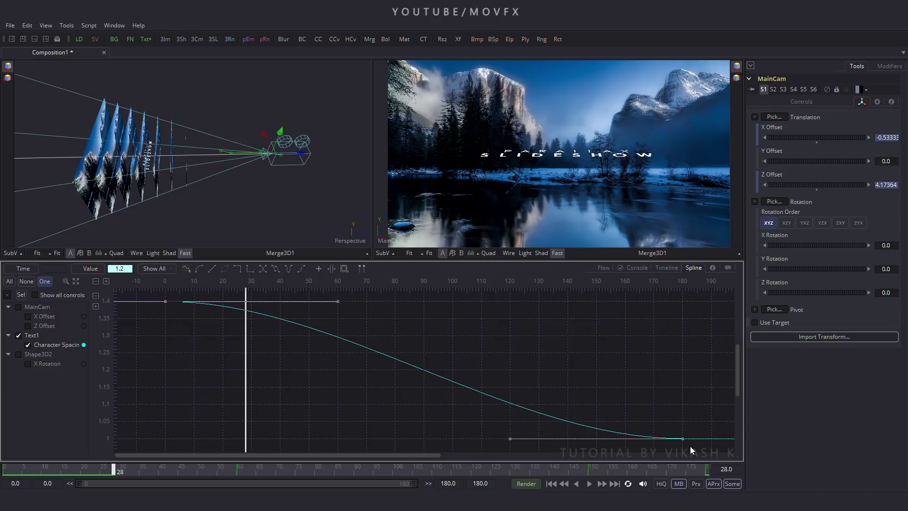
left_click_drag(509, 439, 163, 442)
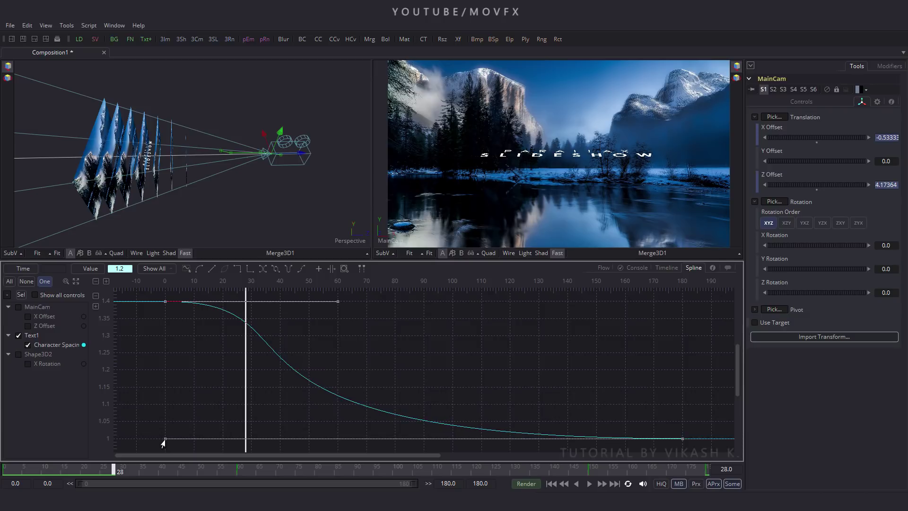
Display MainCam's Z Offset curve fitted to the spline view and smooth both of its keyframes
left_click(28, 326)
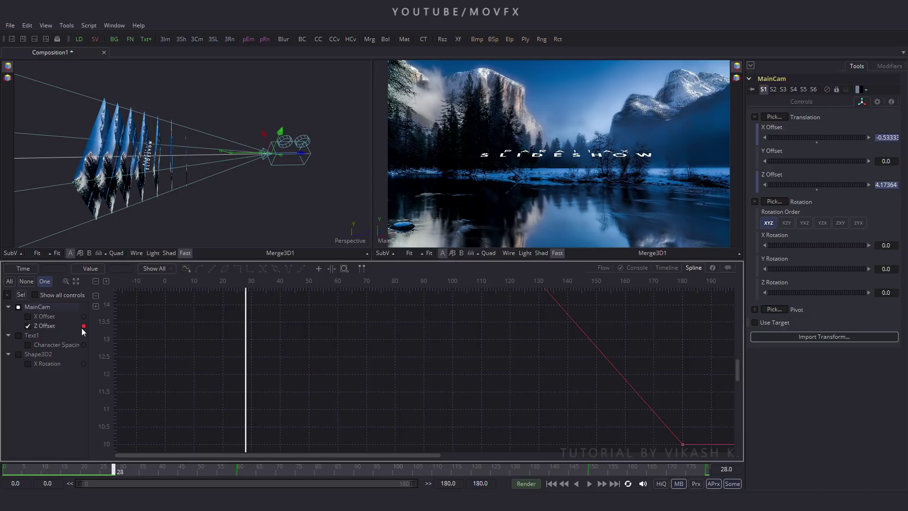
left_click(77, 281)
left_click_drag(152, 290, 701, 447)
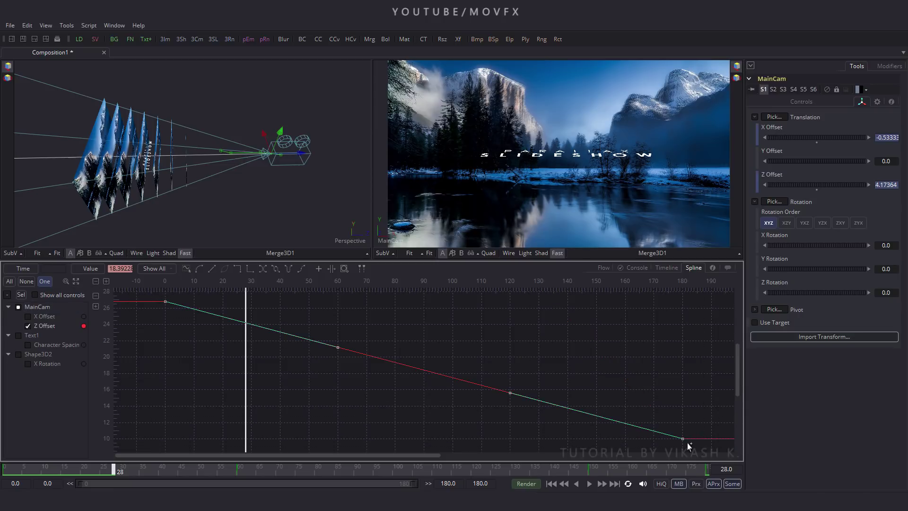
key("s")
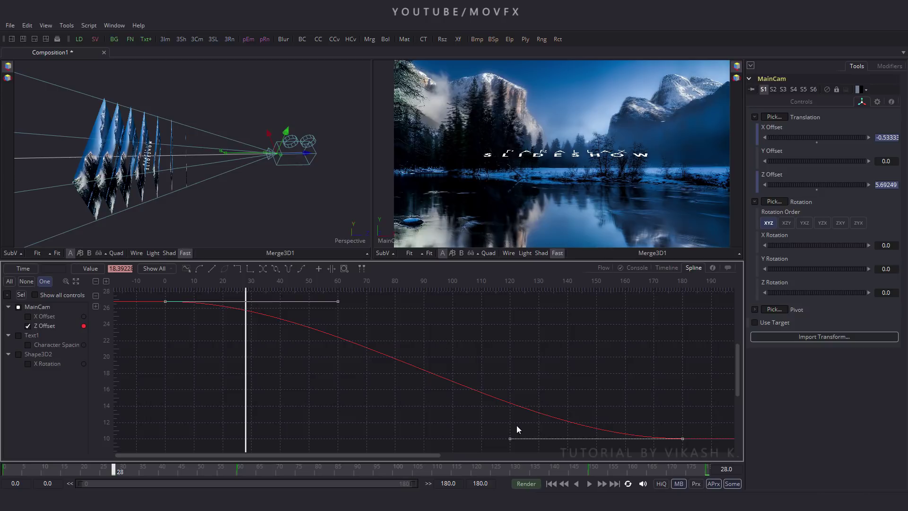
Smooth the four keyframes of MainCam's X Offset curve and return to the node flow at frame 0
left_click(28, 316)
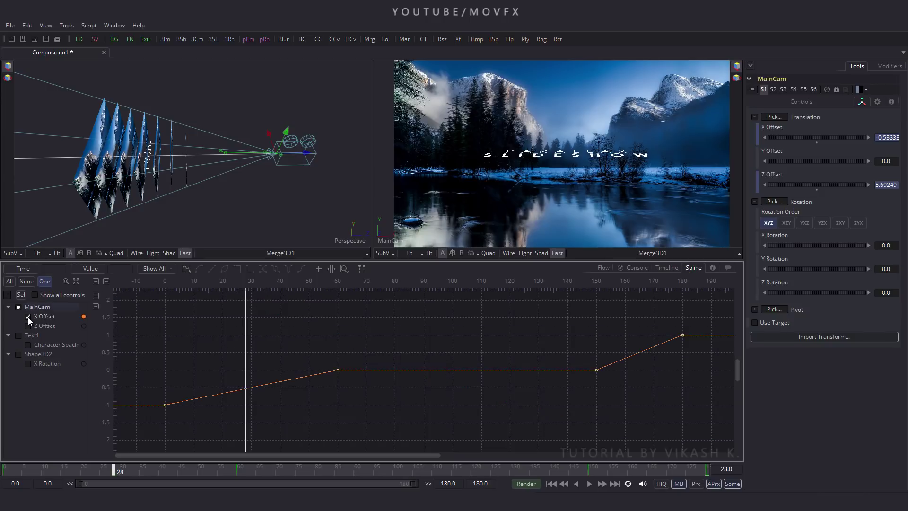
left_click_drag(381, 349, 151, 422)
key("s")
left_click_drag(696, 321, 578, 396)
key("s")
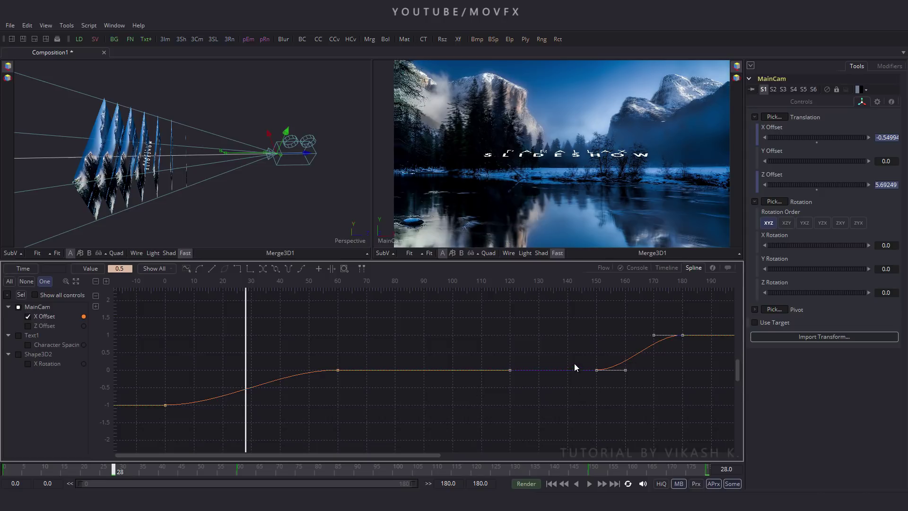
left_click(603, 268)
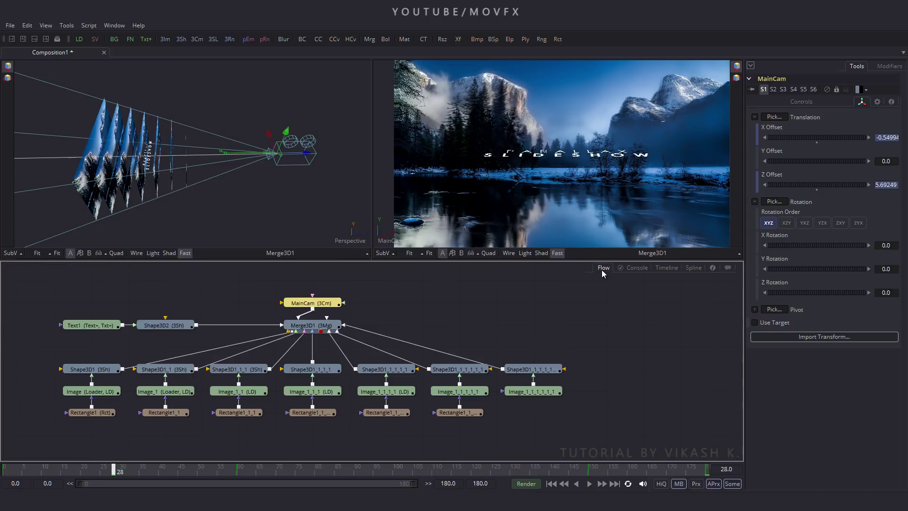
left_click(551, 483)
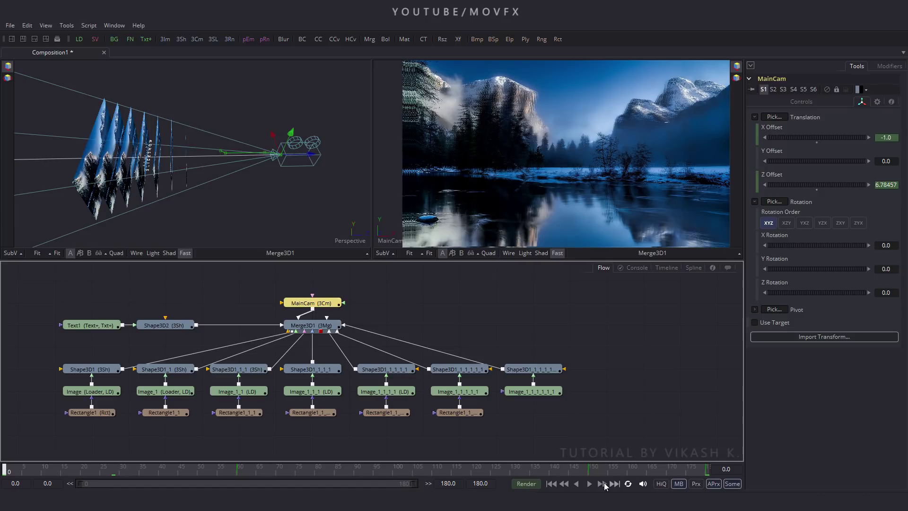
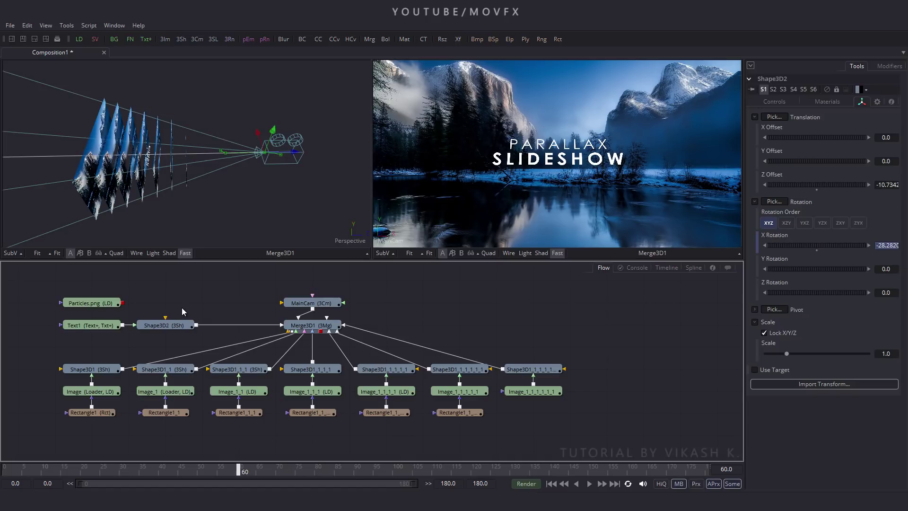
Add a Shape 3D node, feed it the Particles.png loader, and connect its output to Merge3D1
left_click(66, 26)
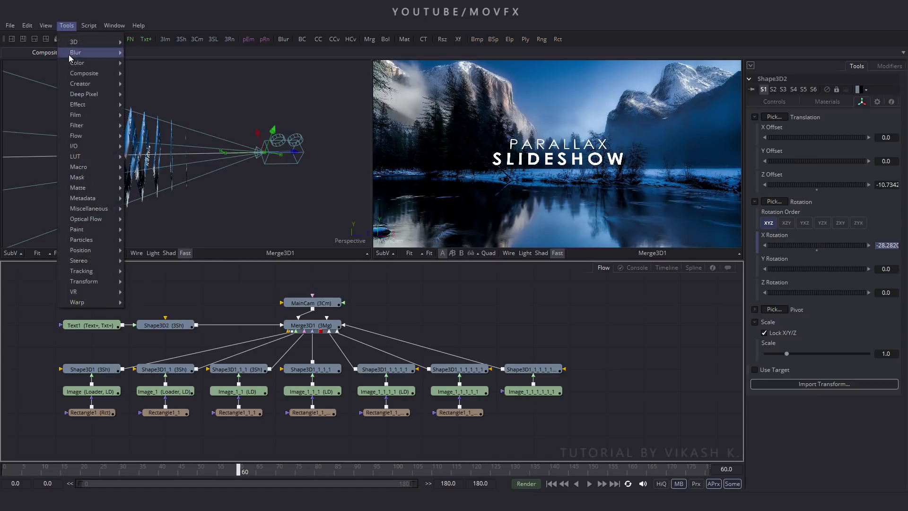
mouse_move(92, 45)
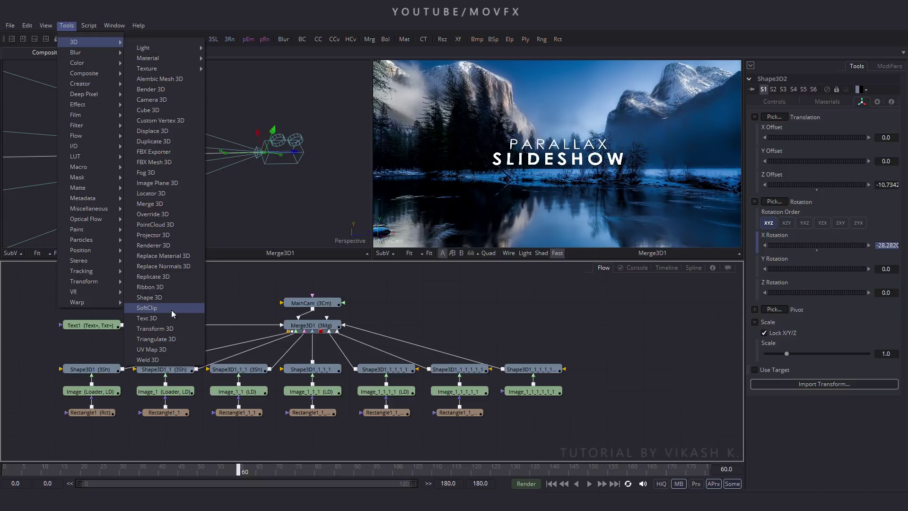
left_click(161, 299)
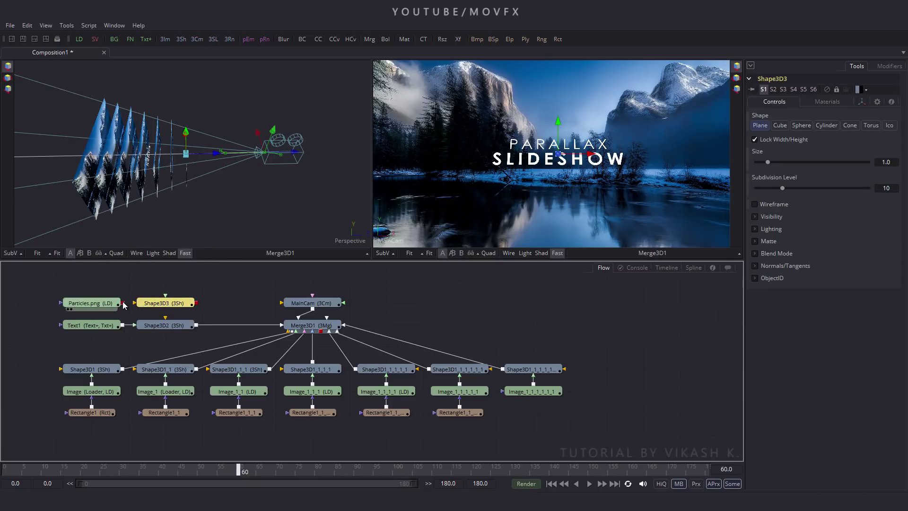
left_click_drag(123, 303, 305, 330)
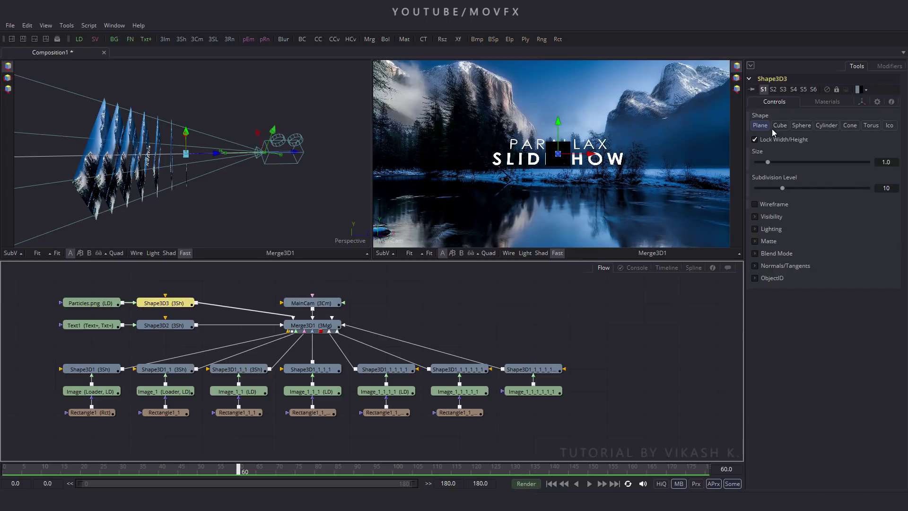
Set the diffuse alpha of Shape3D3's material to 0.03
left_click(826, 102)
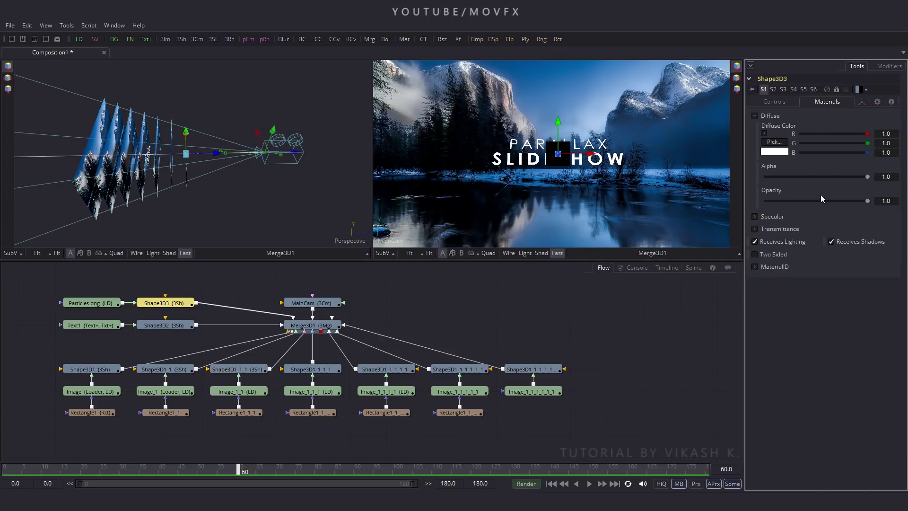
left_click_drag(868, 176, 788, 182)
left_click(886, 177)
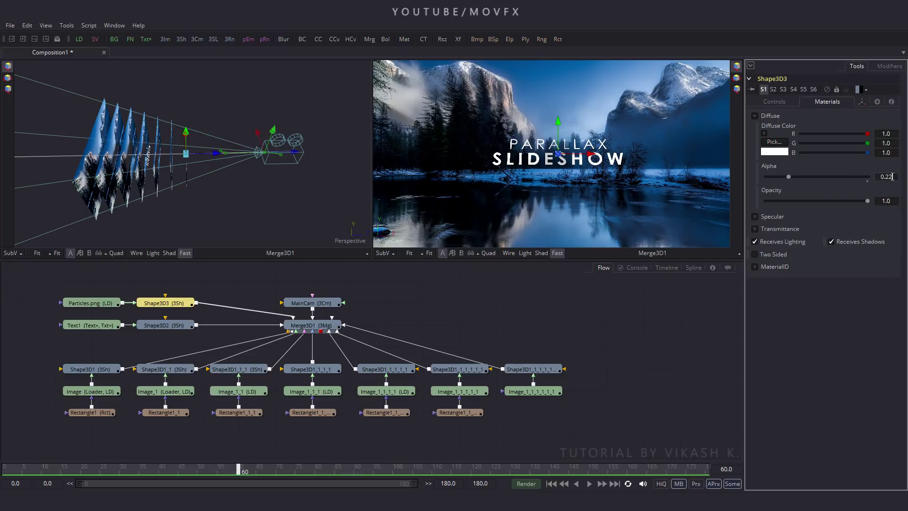
type("0.03")
key("Tab")
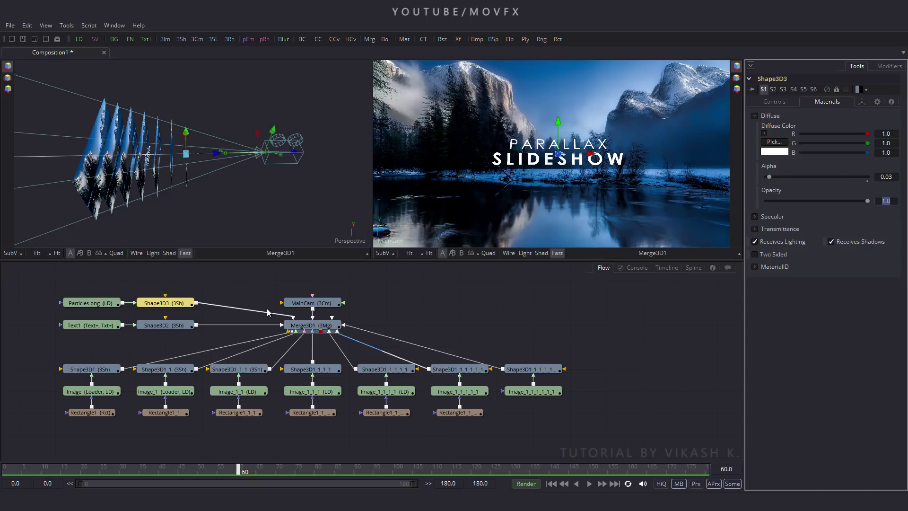
Unlock Shape3D3's width and height and set the plane to 16 wide by 9 high
left_click(166, 305)
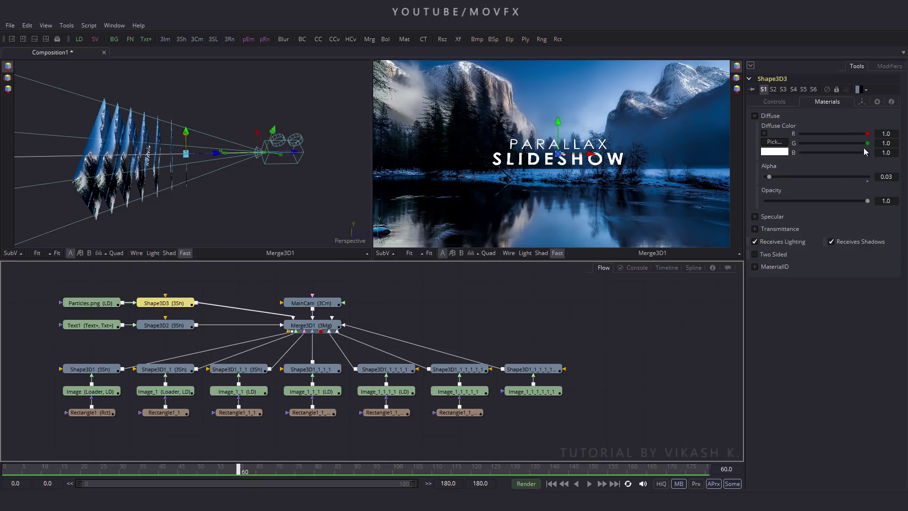
left_click(775, 102)
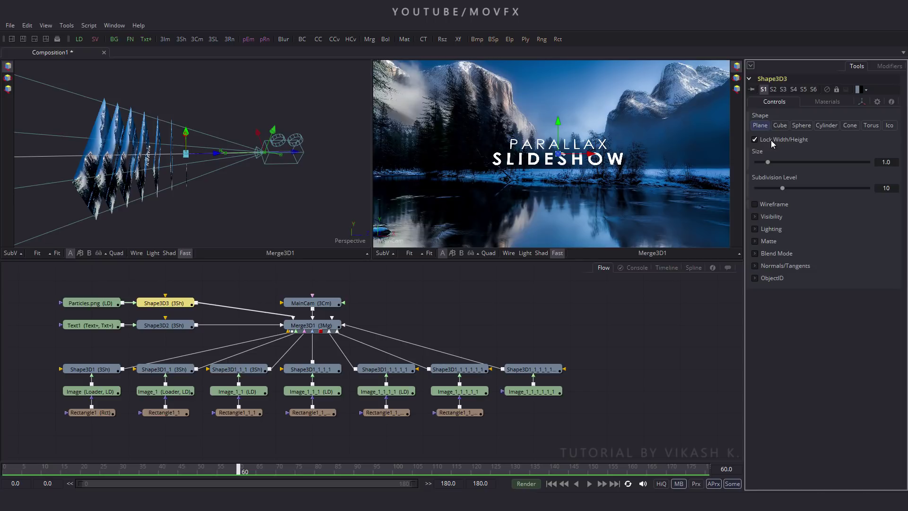
left_click(754, 140)
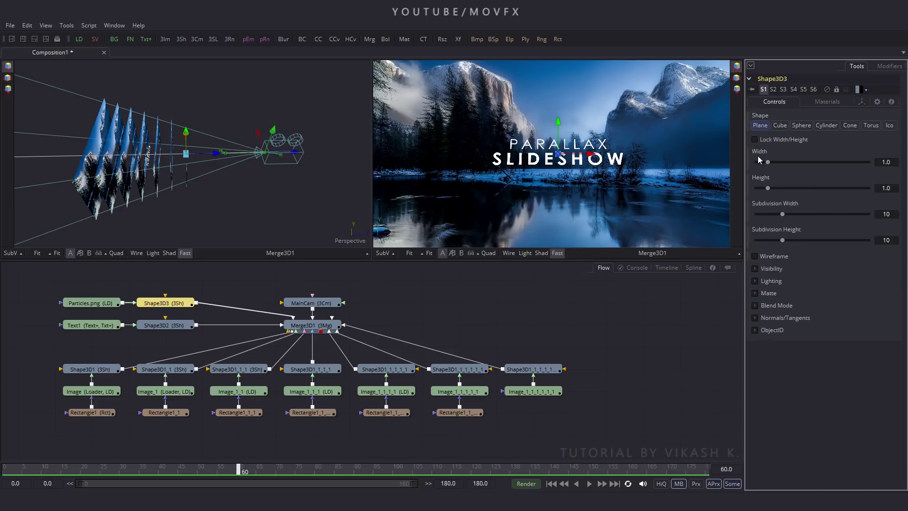
left_click(892, 164)
type("16")
key("Tab")
type("9")
key("Tab")
key("Tab")
Duplicate the Particles.png loader with its Shape3D3, place the pair above the originals, and connect the copy to Merge3D1
left_click_drag(71, 295, 182, 332)
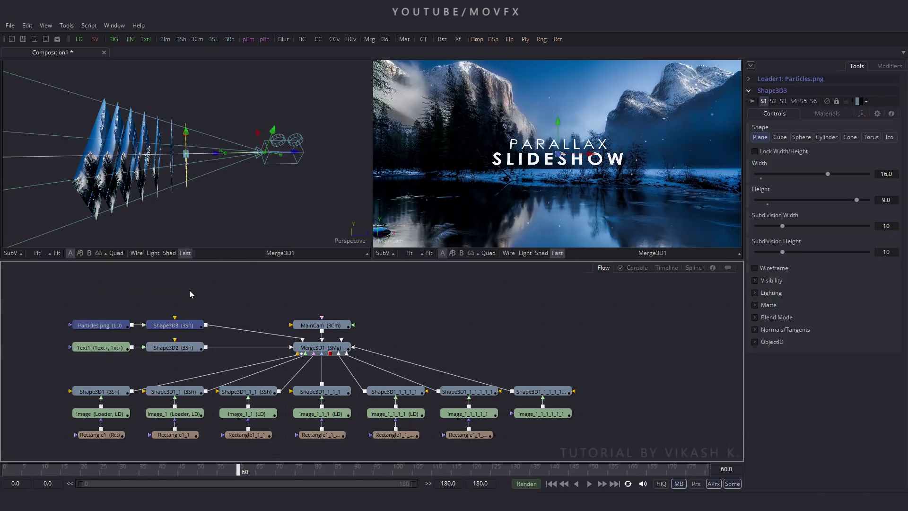
left_click(174, 299)
key("ctrl+v")
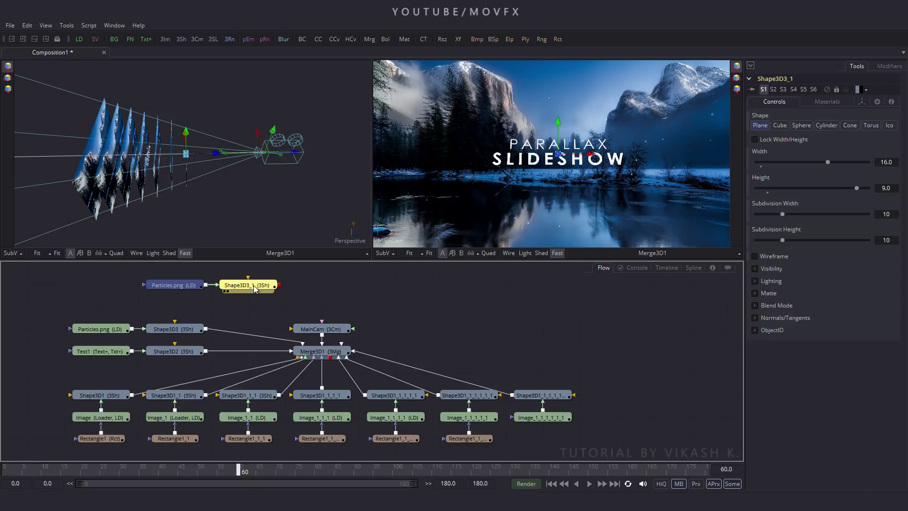
left_click_drag(179, 286, 110, 307)
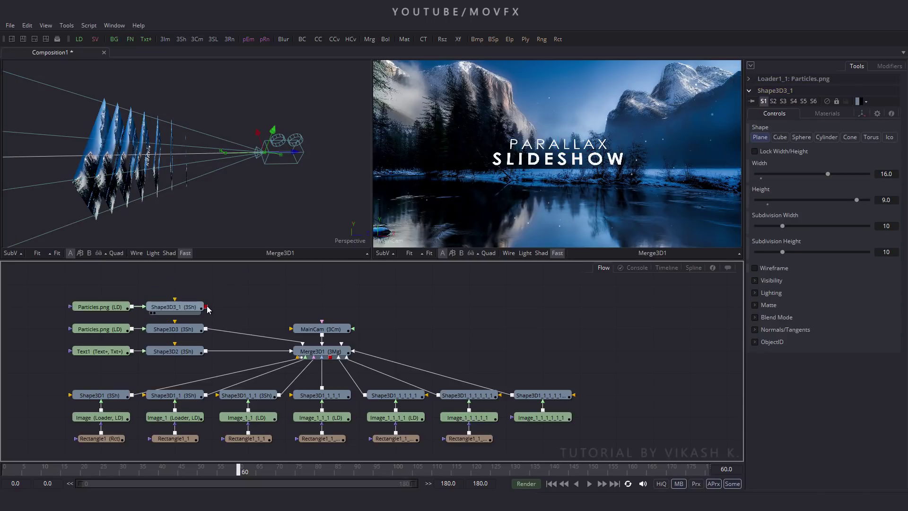
left_click_drag(206, 307, 308, 350)
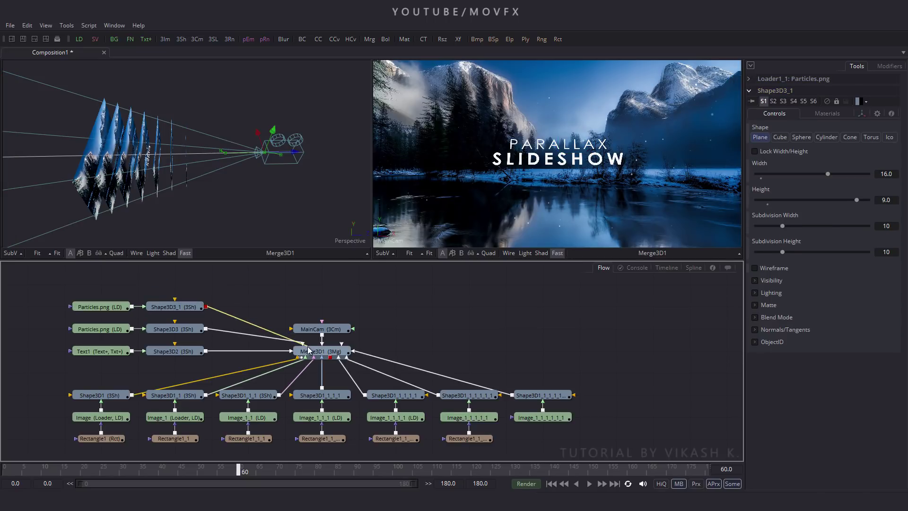
Move the Shape3D3 particle plane back along Z among the image layers, and Shape3D3_1 farther back behind it
left_click(186, 331)
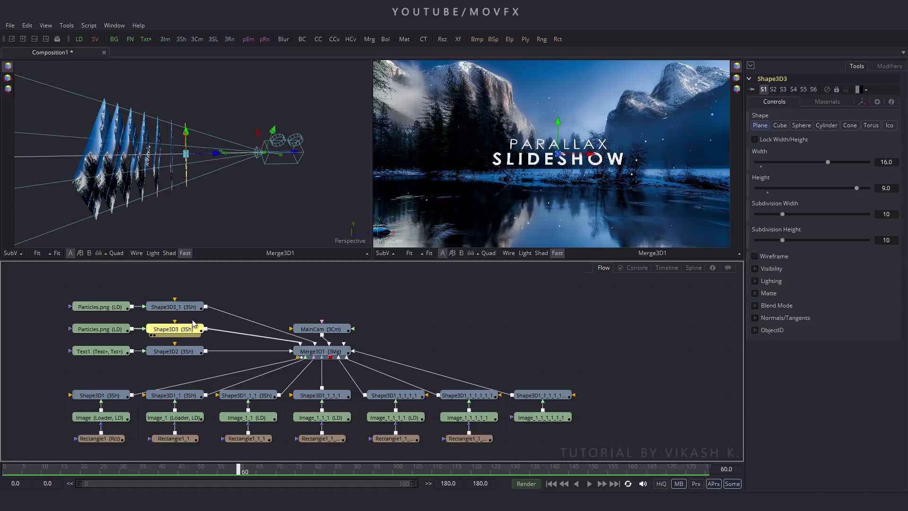
mouse_move(223, 209)
left_mouse_down()
mouse_move(227, 164)
mouse_move(228, 209)
left_mouse_up()
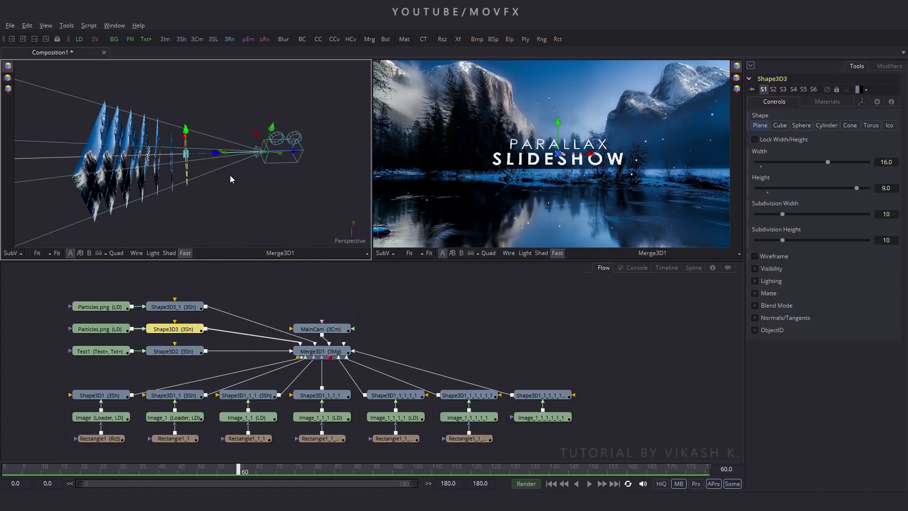
left_click_drag(230, 175, 193, 159)
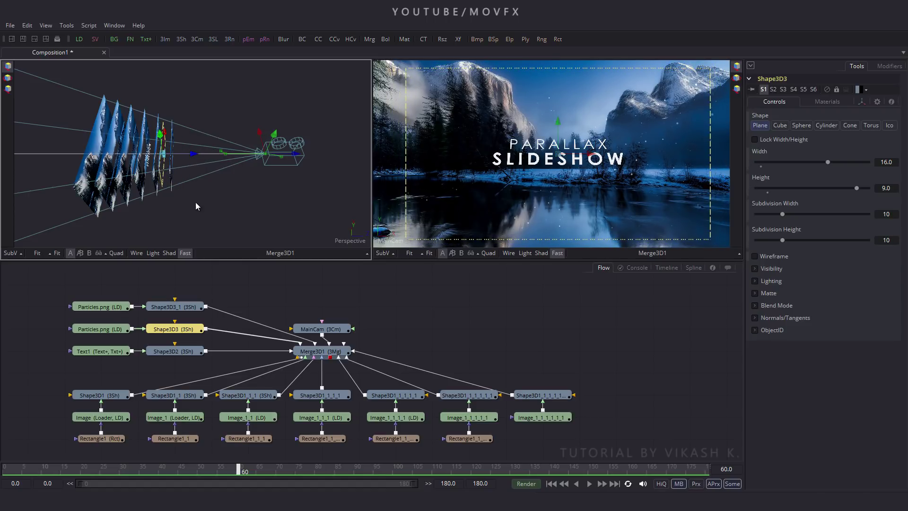
left_click(182, 305)
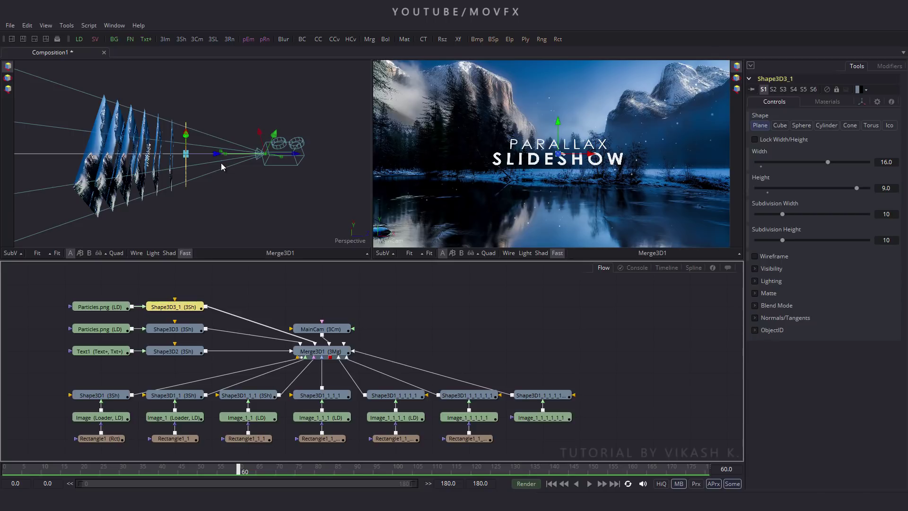
mouse_move(169, 156)
left_mouse_down()
mouse_move(194, 166)
mouse_move(237, 125)
mouse_move(194, 163)
mouse_move(167, 168)
left_mouse_up()
left_click_drag(287, 178, 213, 208)
Insert a Transform node between the duplicated Particles.png loader and Shape3D3_1, and line both nodes up above it
left_click_drag(95, 304, 59, 284)
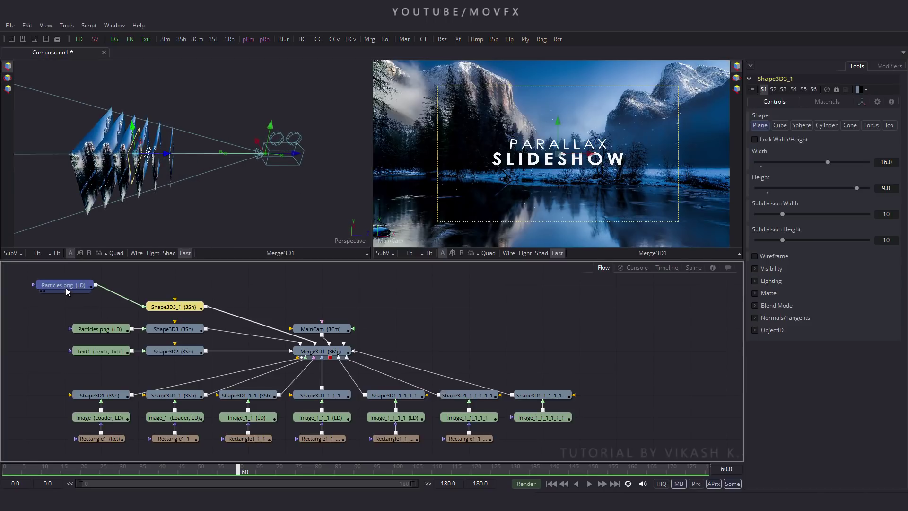
left_click(59, 285)
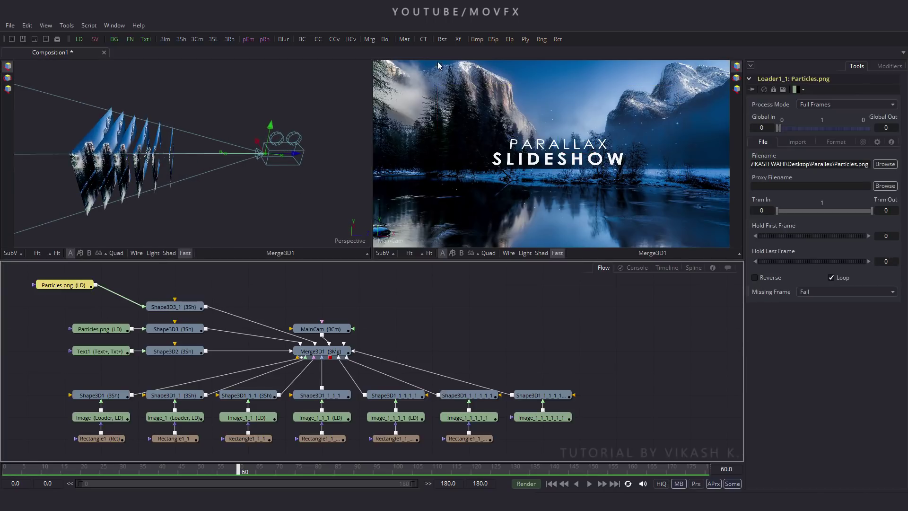
left_click(458, 39)
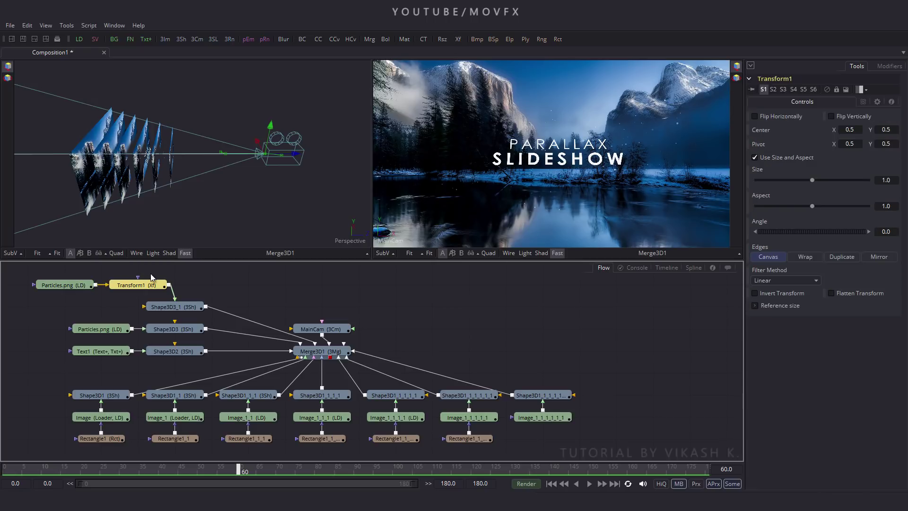
left_click_drag(138, 285, 176, 285)
left_click_drag(57, 285, 94, 284)
left_click(95, 285)
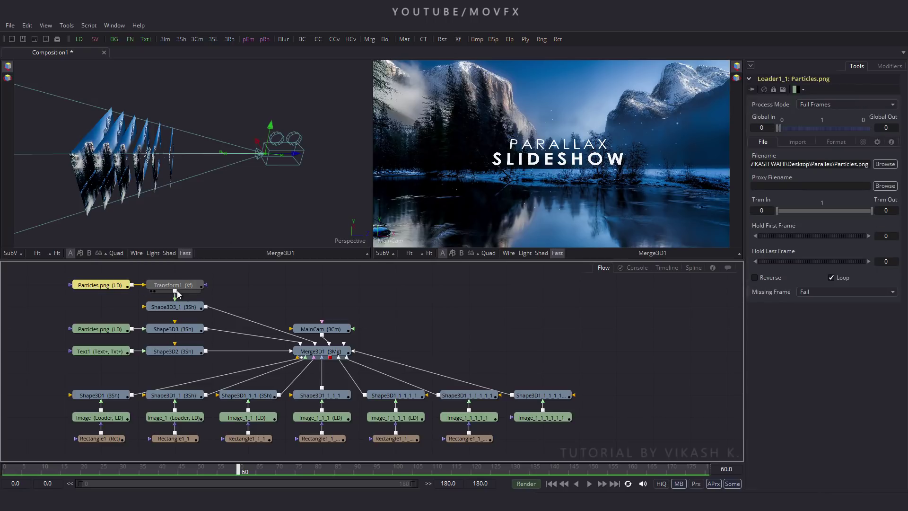
Flip the duplicated particles both horizontally and vertically with Transform1
left_click(169, 285)
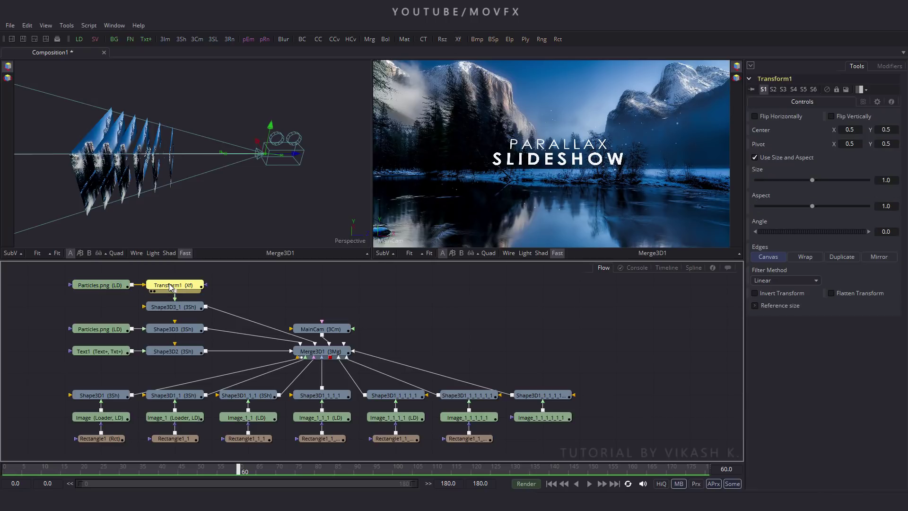
left_click(767, 116)
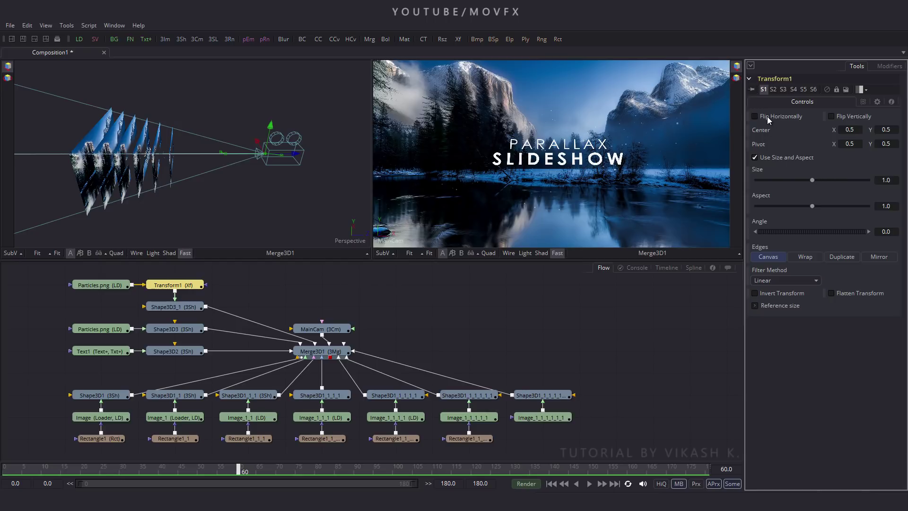
left_click(847, 119)
Play the animation from frame 0 to check the particles, and stop playback past the title's appearance
left_click(551, 483)
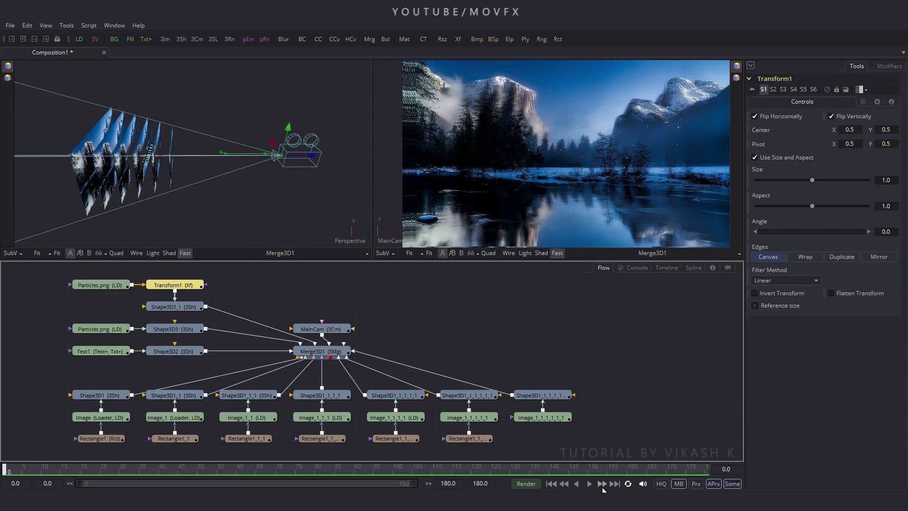
left_click(590, 483)
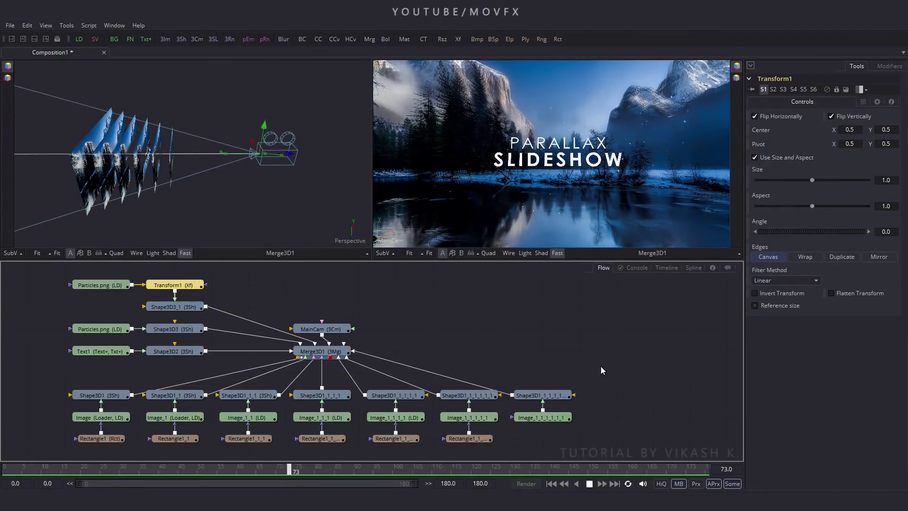
key("space")
Move MainCam up in the flow, add a Renderer 3D node after Merge3D1, and show its output in the second viewer
left_click(321, 329)
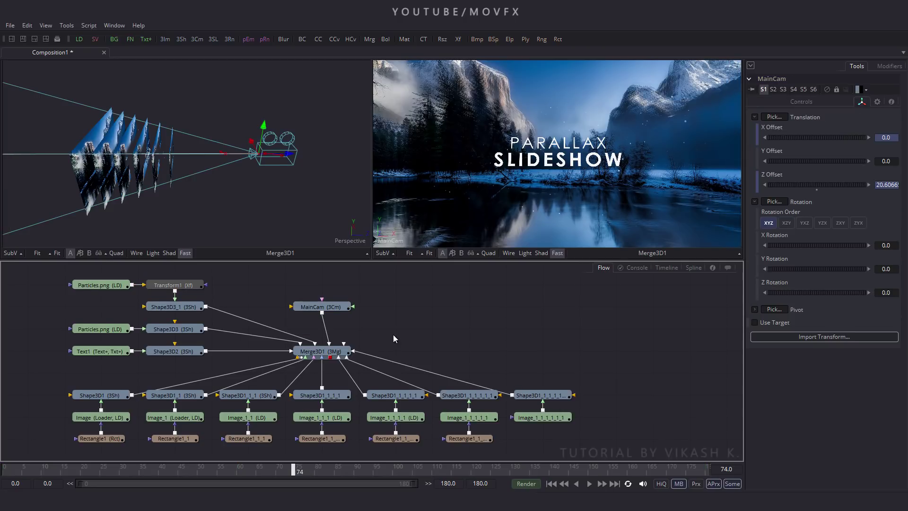
scroll(393, 334, "down", 2)
left_click(331, 323)
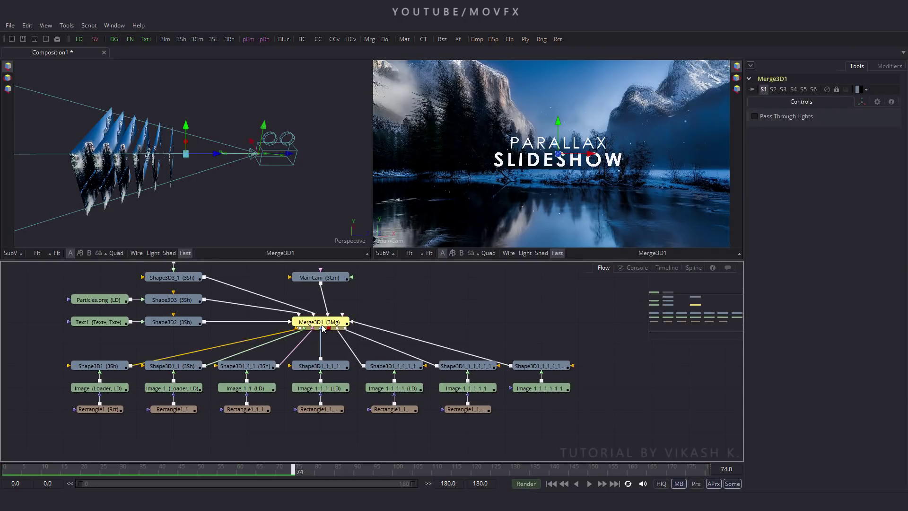
left_click(66, 25)
mouse_move(92, 43)
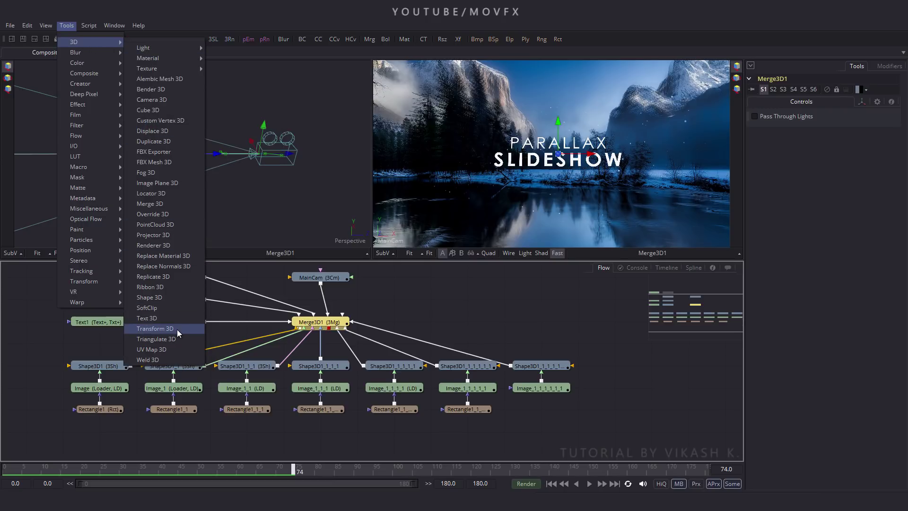
left_click(158, 246)
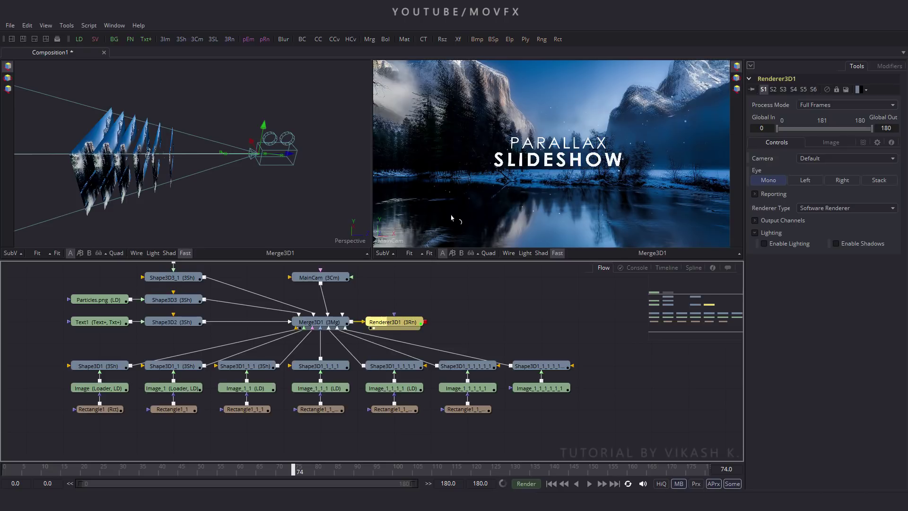
key("2")
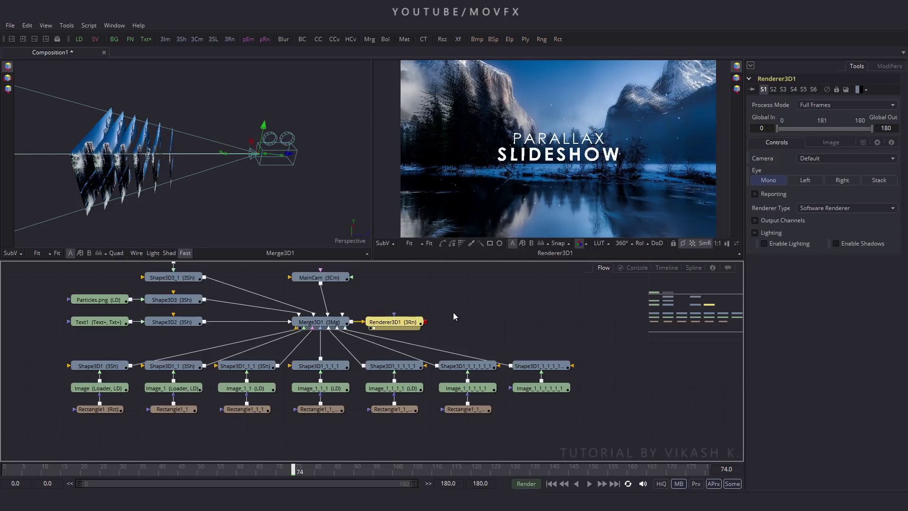
Add a standalone Background node near Renderer3D1 in the flow and rename it Black
left_click(453, 313)
left_click_drag(498, 309, 320, 359)
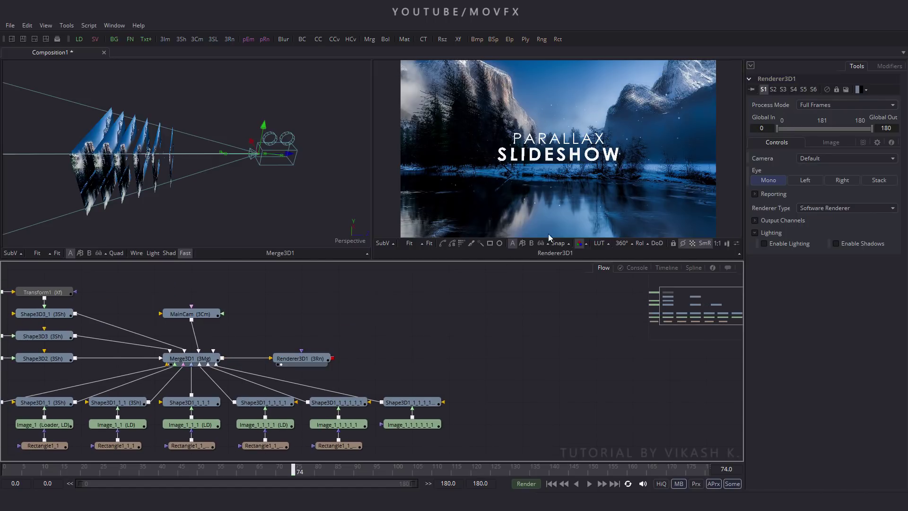
left_click(114, 39)
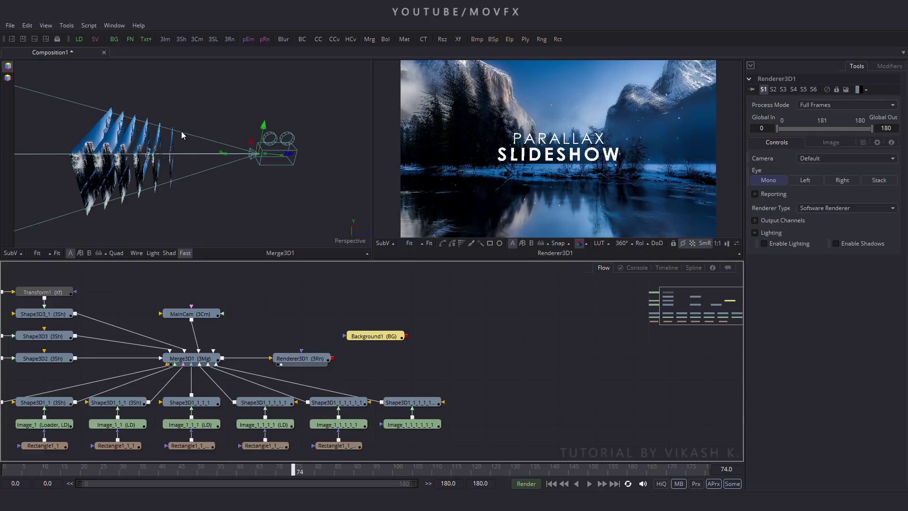
left_click_drag(400, 335, 361, 333)
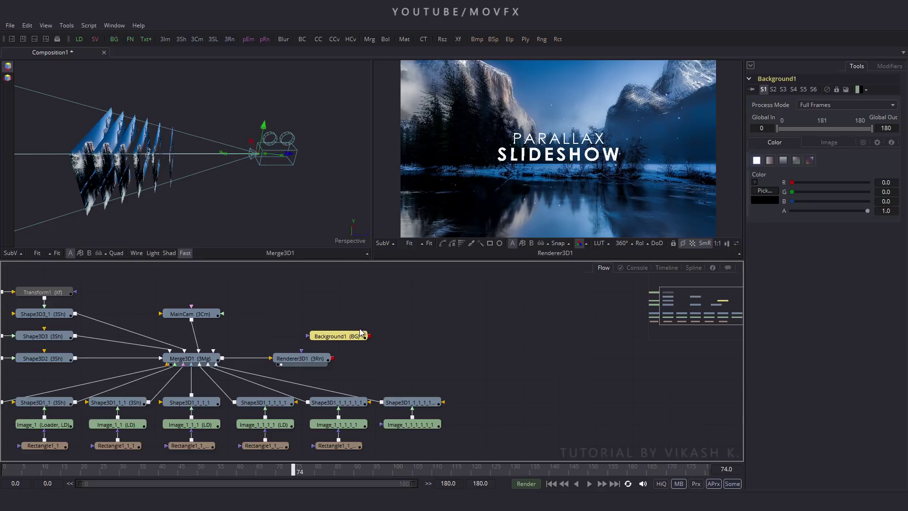
key("F2")
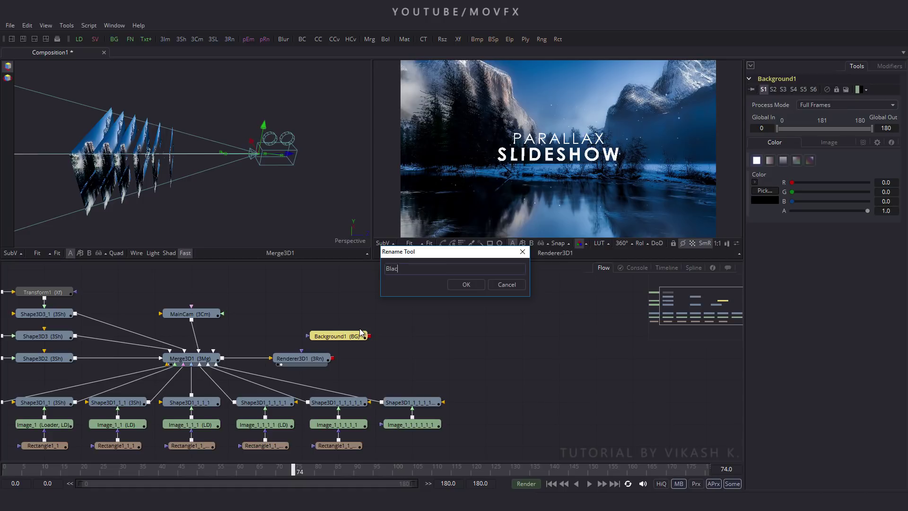
key("Return")
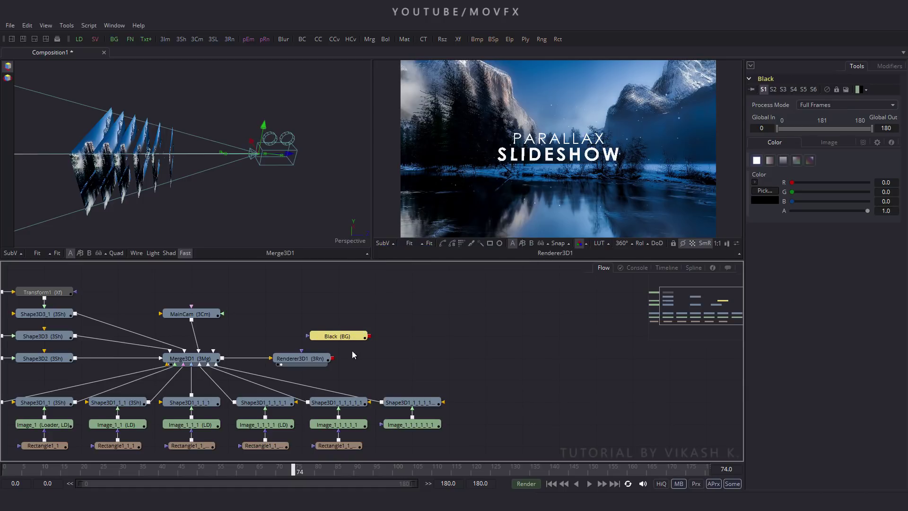
Add a Rectangle mask to the Black background and line the node up directly above Renderer3D1
left_click(491, 244)
left_click_drag(352, 337, 310, 338)
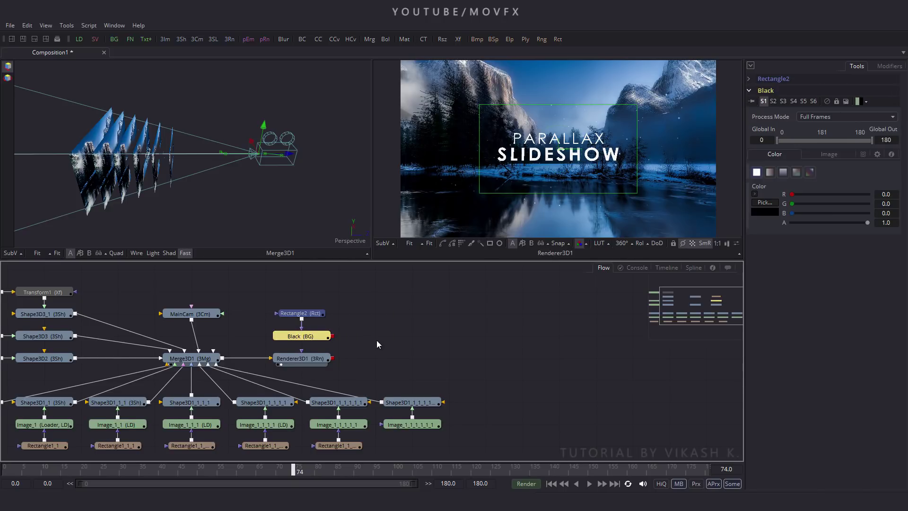
left_click_drag(376, 340, 380, 306)
left_click(372, 309)
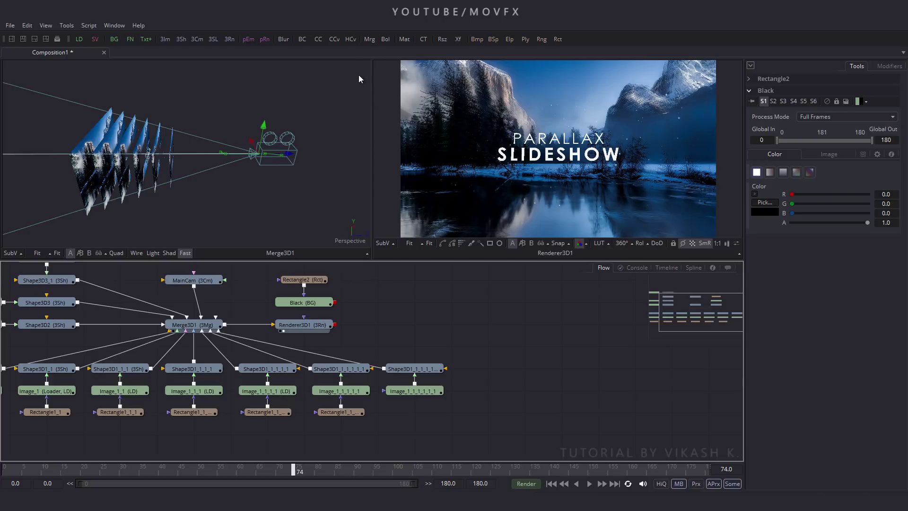
Merge Black as foreground over Renderer3D1 as background with a new Merge node, and show its output in the second viewer
left_click(369, 40)
left_click_drag(354, 307, 334, 325)
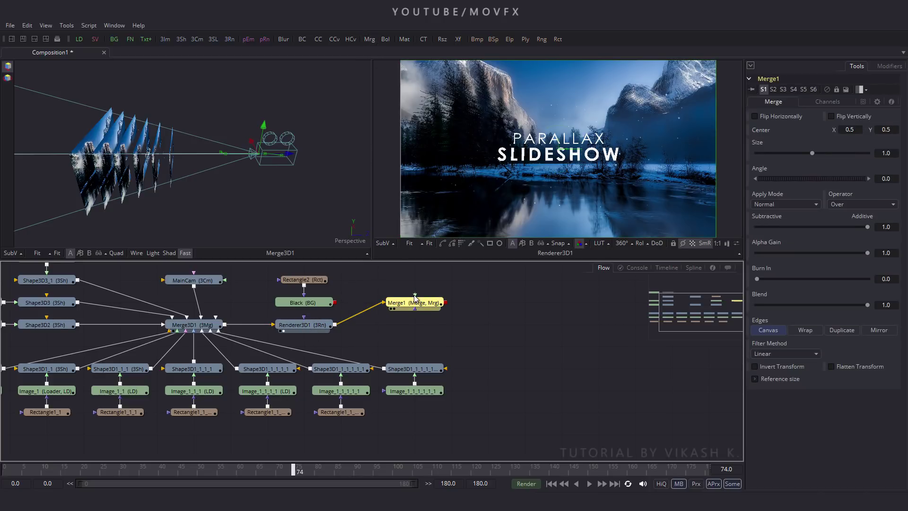
left_click_drag(415, 296, 331, 303)
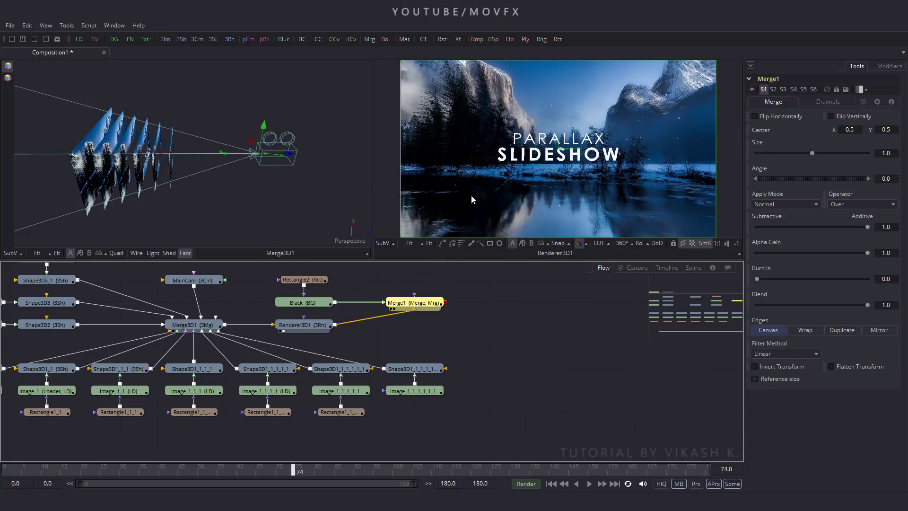
key("2")
Resize the Rectangle2 mask to about 1.05 wide and 0.87 high, and invert it to form letterbox bars
left_click(303, 280)
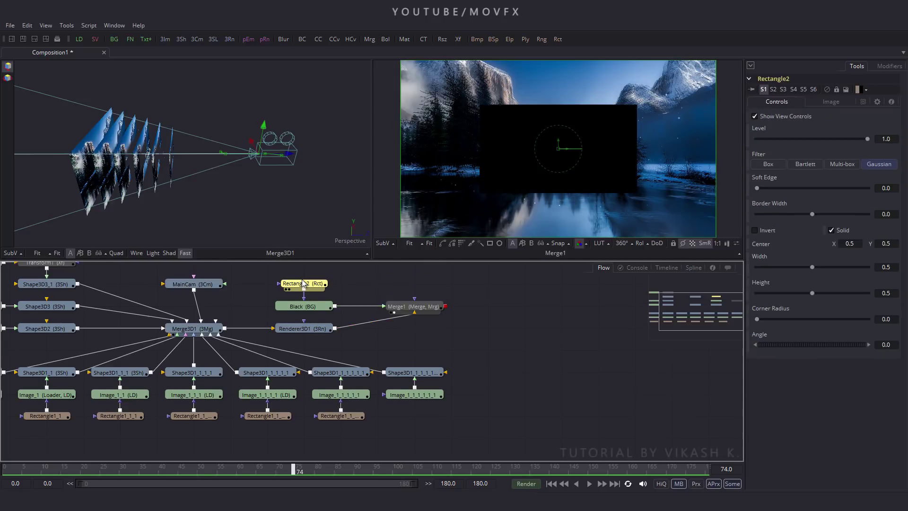
left_click_drag(480, 167, 393, 166)
left_click_drag(468, 193, 471, 229)
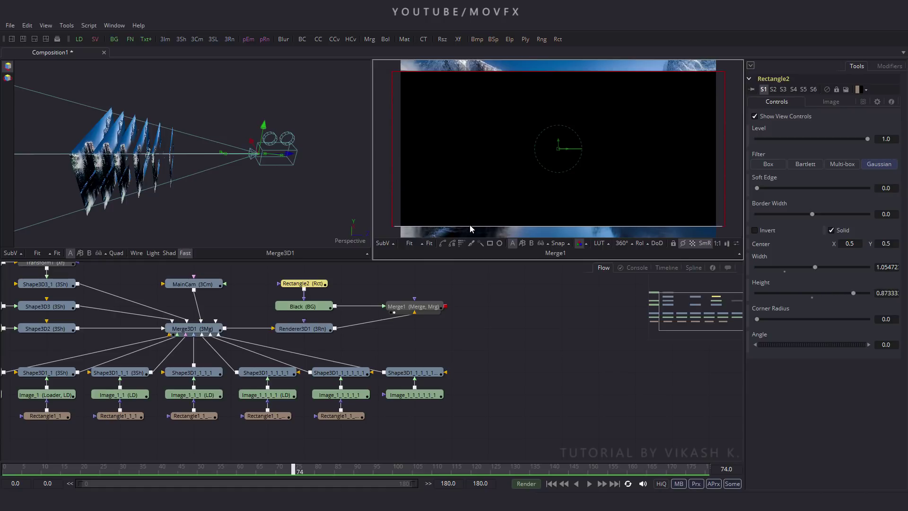
left_click(764, 233)
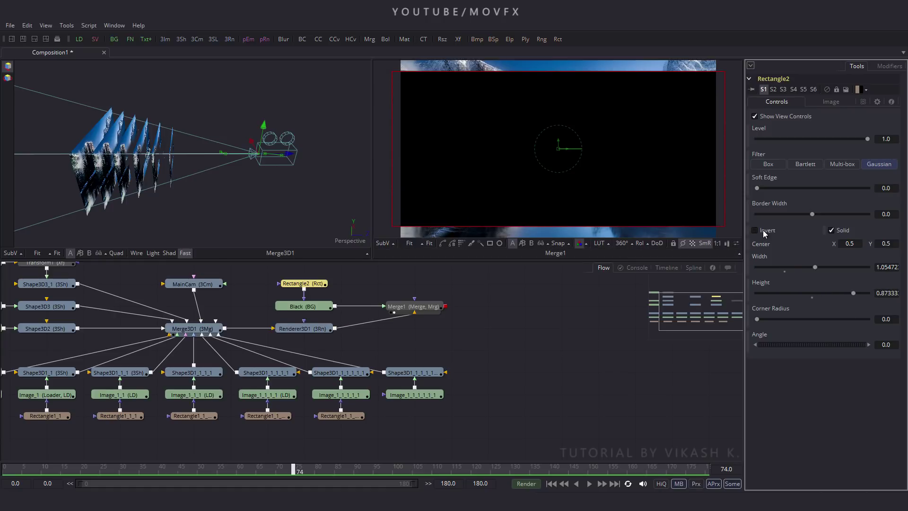
left_click(542, 303)
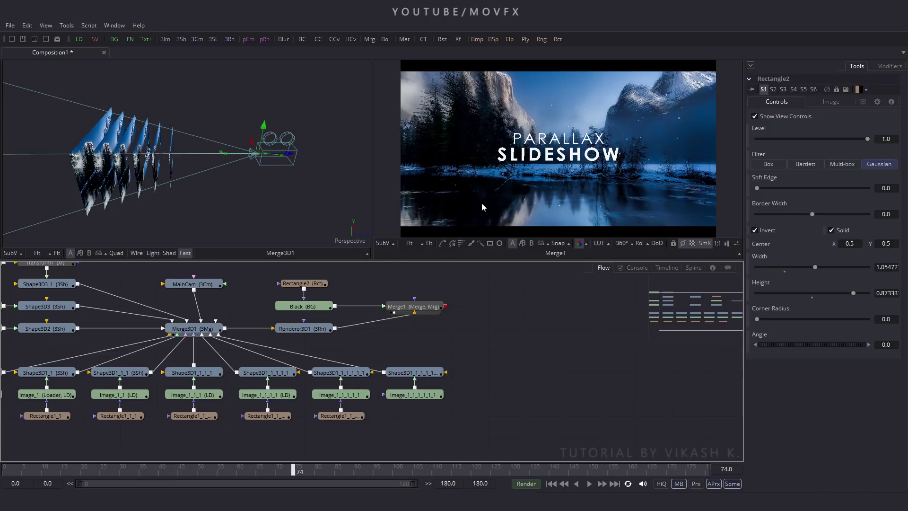
Enlarge the Merge1 viewer to fill the window and play the animation from frame 0
key("F4")
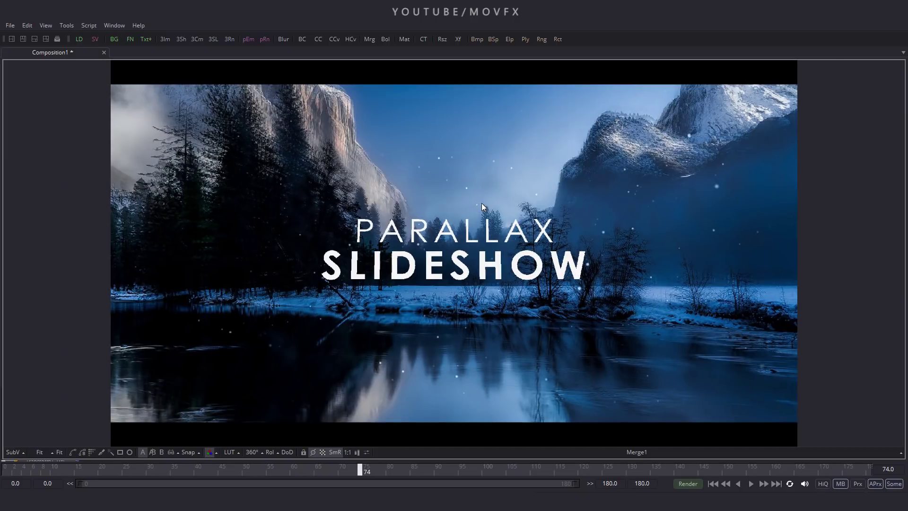
left_click(712, 484)
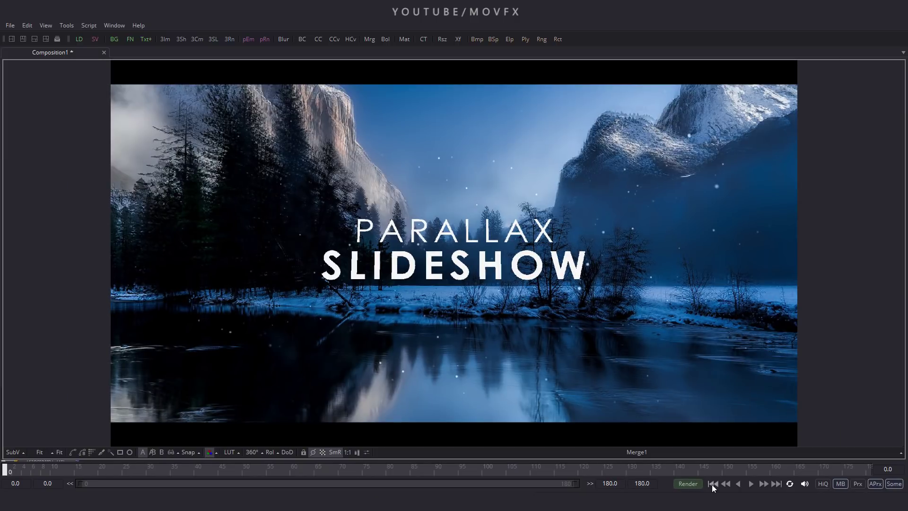
left_click(752, 485)
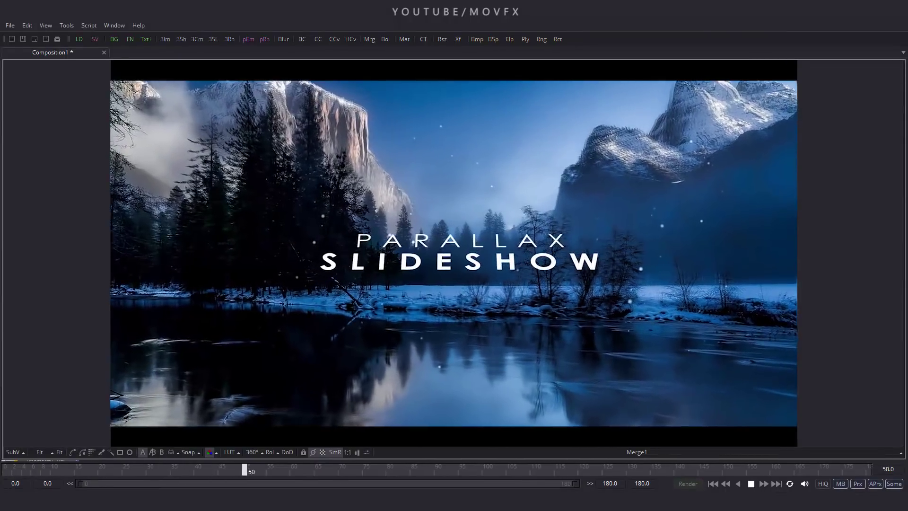